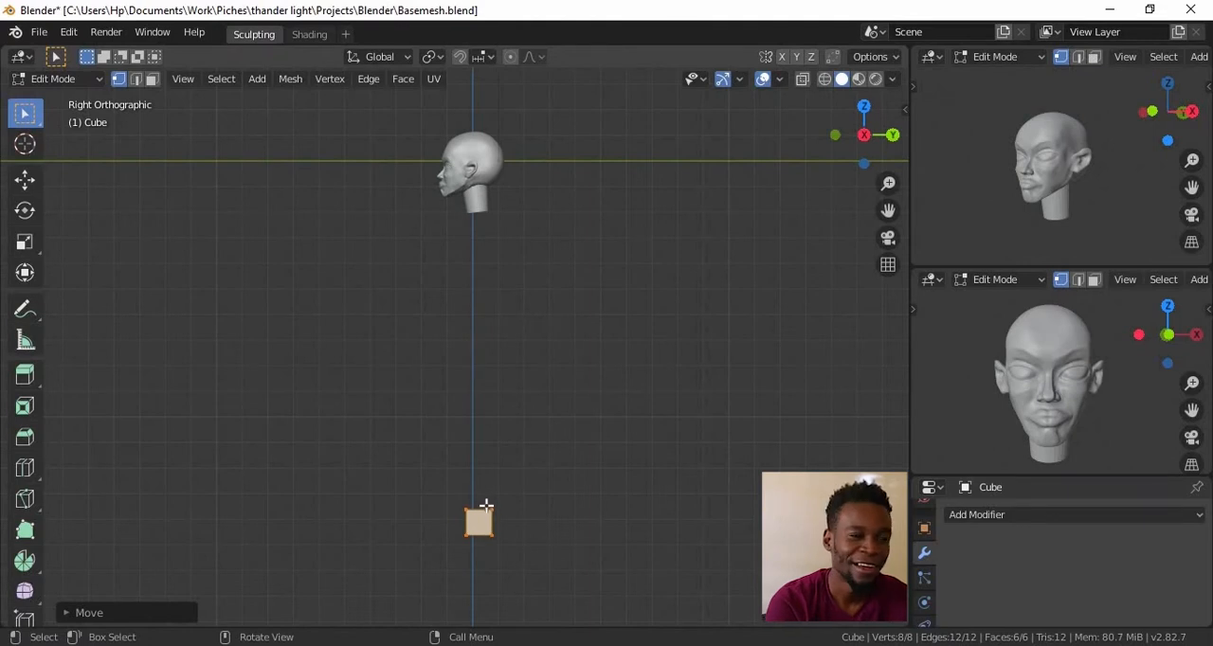
# Resize the foot block far below the head, checking its proportions in the front and side views
pyautogui.press('s')
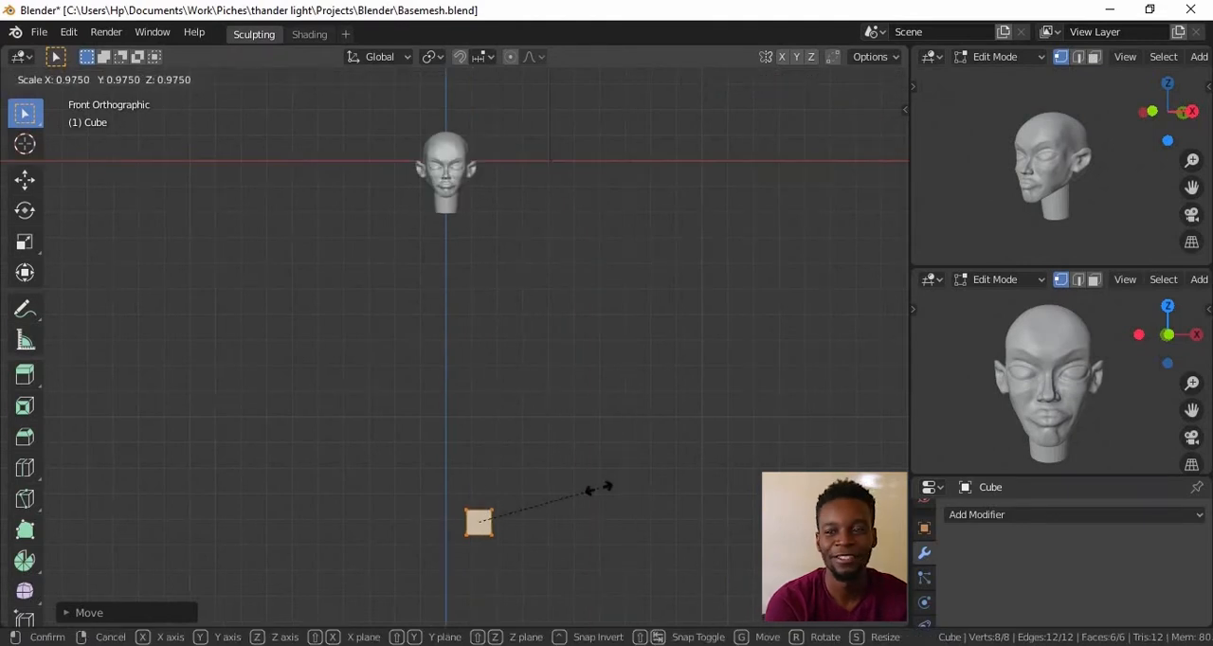
pyautogui.click(566, 503)
pyautogui.moveTo(559, 506); pyautogui.dragTo(427, 493, button='middle')
pyautogui.press('s')
pyautogui.click(543, 452)
pyautogui.moveTo(549, 450); pyautogui.dragTo(693, 431, button='middle')
pyautogui.press('KP_1')
pyautogui.keyDown('shift'); pyautogui.moveTo(526, 349); pyautogui.dragTo(578, 354, button='middle'); pyautogui.keyUp('shift')
# Add a cylinder as a separate object and move it down along Z below the head for the torso
pyautogui.press('Tab')
pyautogui.hotkey('shift', 'a')
pyautogui.moveTo(464, 301)
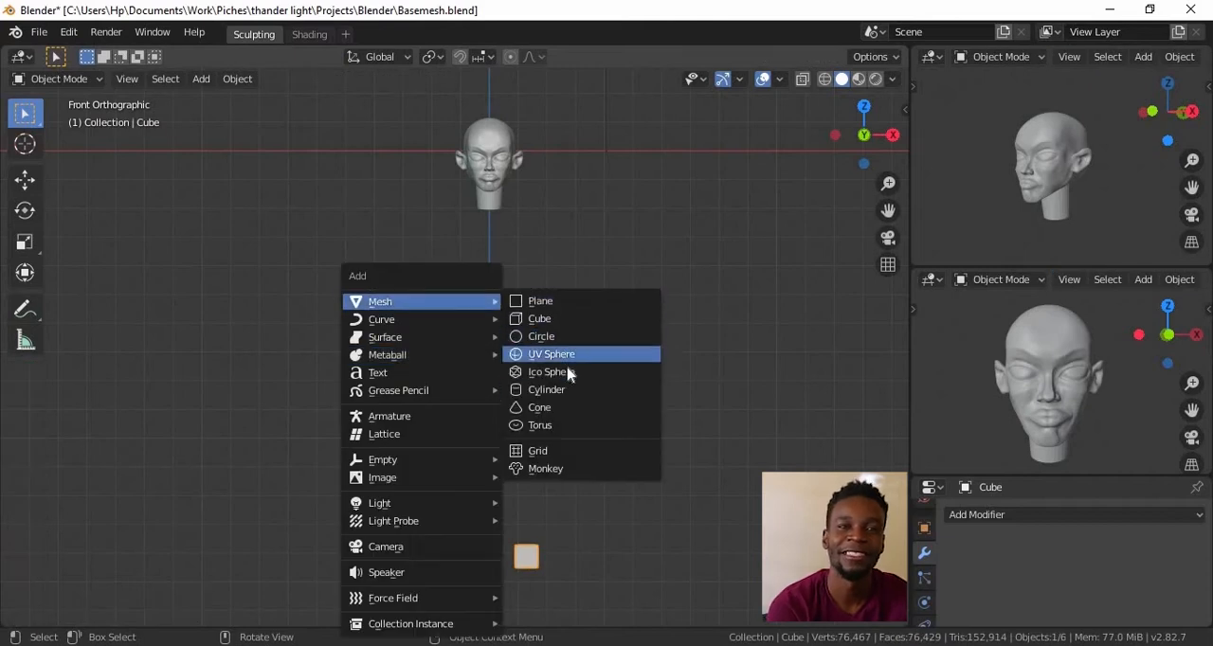
pyautogui.click(554, 389)
pyautogui.press('Tab')
pyautogui.press('g')
pyautogui.press('z')
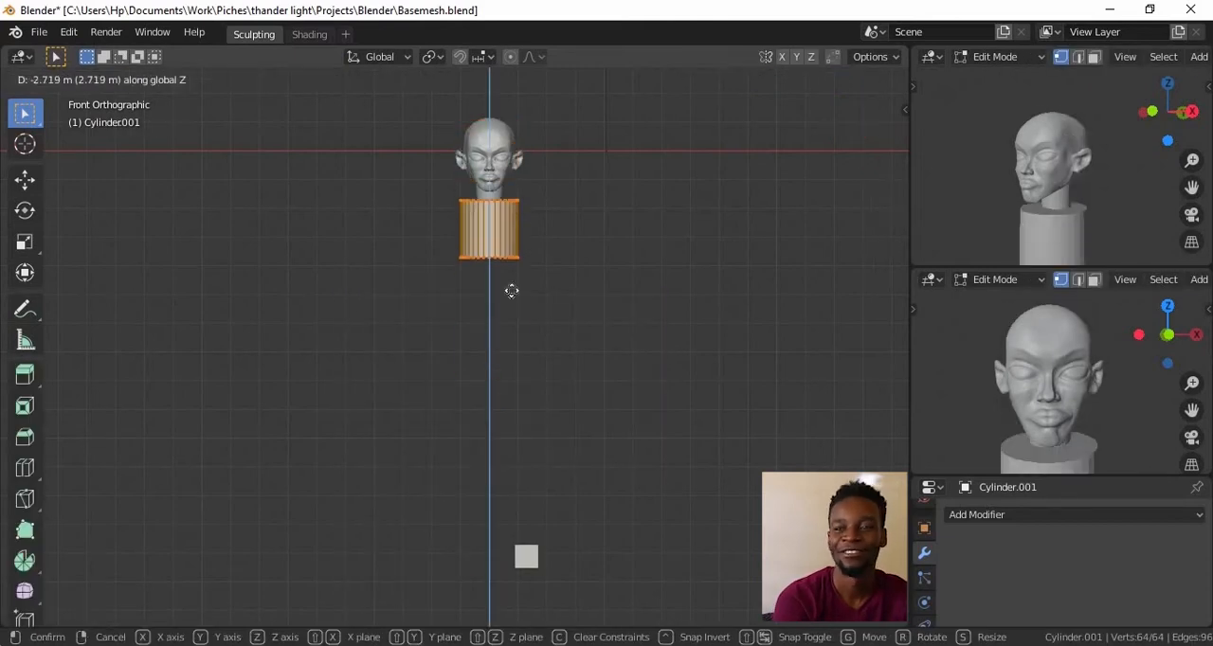
pyautogui.click(524, 344)
# Stretch the torso cylinder along Z so it reaches up to the base of the neck
pyautogui.keyDown('ctrl'); pyautogui.moveTo(607, 512); pyautogui.dragTo(664, 503, button='middle'); pyautogui.keyUp('ctrl')
pyautogui.keyDown('shift'); pyautogui.moveTo(663, 502); pyautogui.dragTo(650, 465, button='middle'); pyautogui.keyUp('shift')
pyautogui.press('s')
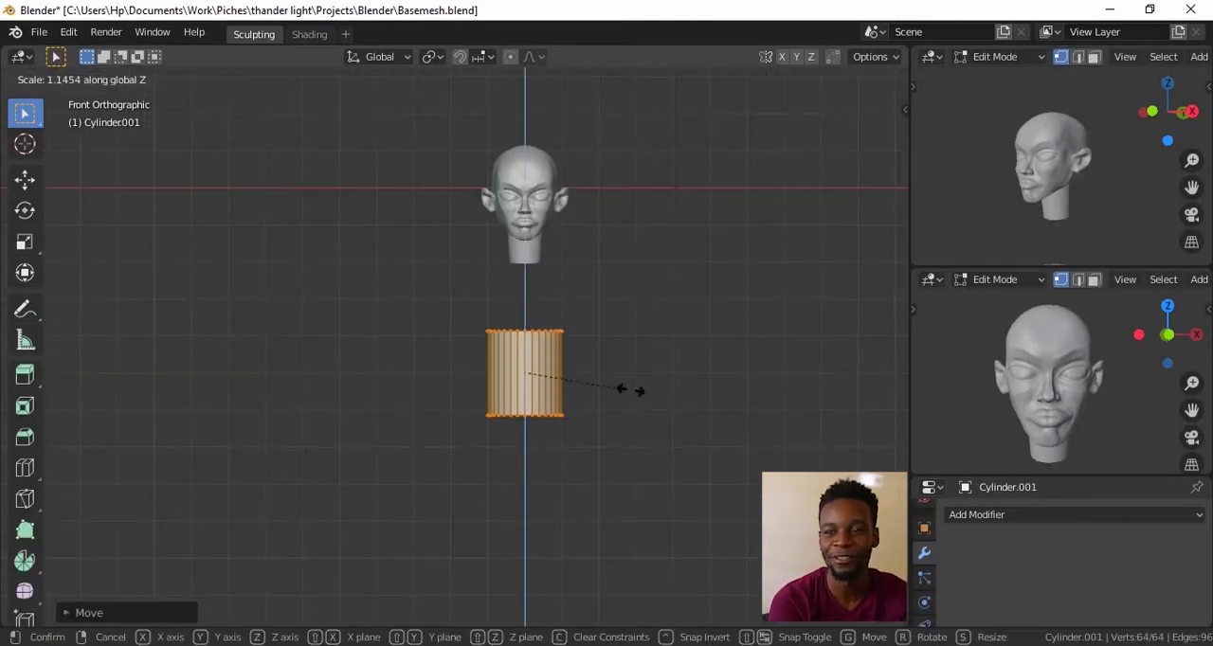
pyautogui.press('z')
pyautogui.click(767, 370)
# Widen the torso cylinder's top ring along X to form the shoulders
pyautogui.keyDown('shift'); pyautogui.moveTo(650, 382); pyautogui.dragTo(710, 402, button='middle'); pyautogui.keyUp('shift')
pyautogui.keyDown('alt'); pyautogui.click(611, 280); pyautogui.keyUp('alt')
pyautogui.press('s')
pyautogui.press('x')
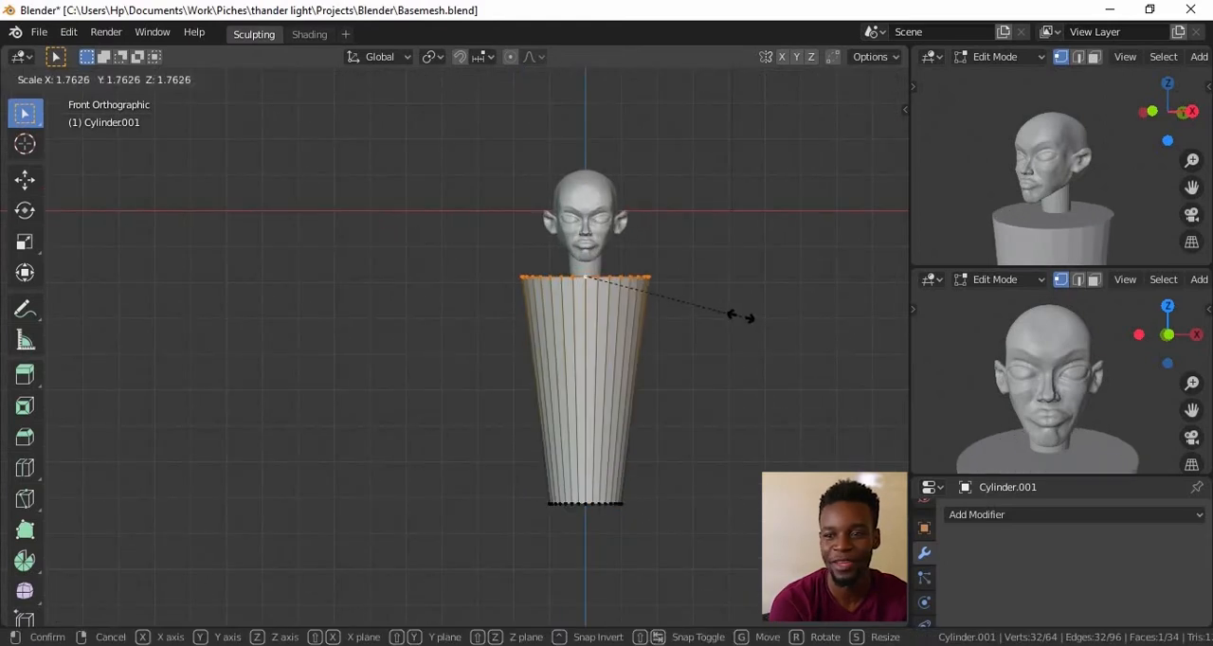
pyautogui.click(724, 315)
# Widen the torso cylinder's bottom ring along X to form the hips
pyautogui.keyDown('ctrl'); pyautogui.moveTo(559, 403); pyautogui.dragTo(558, 464, button='middle'); pyautogui.keyUp('ctrl')
pyautogui.keyDown('shift'); pyautogui.moveTo(558, 464); pyautogui.dragTo(561, 429, button='middle'); pyautogui.keyUp('shift')
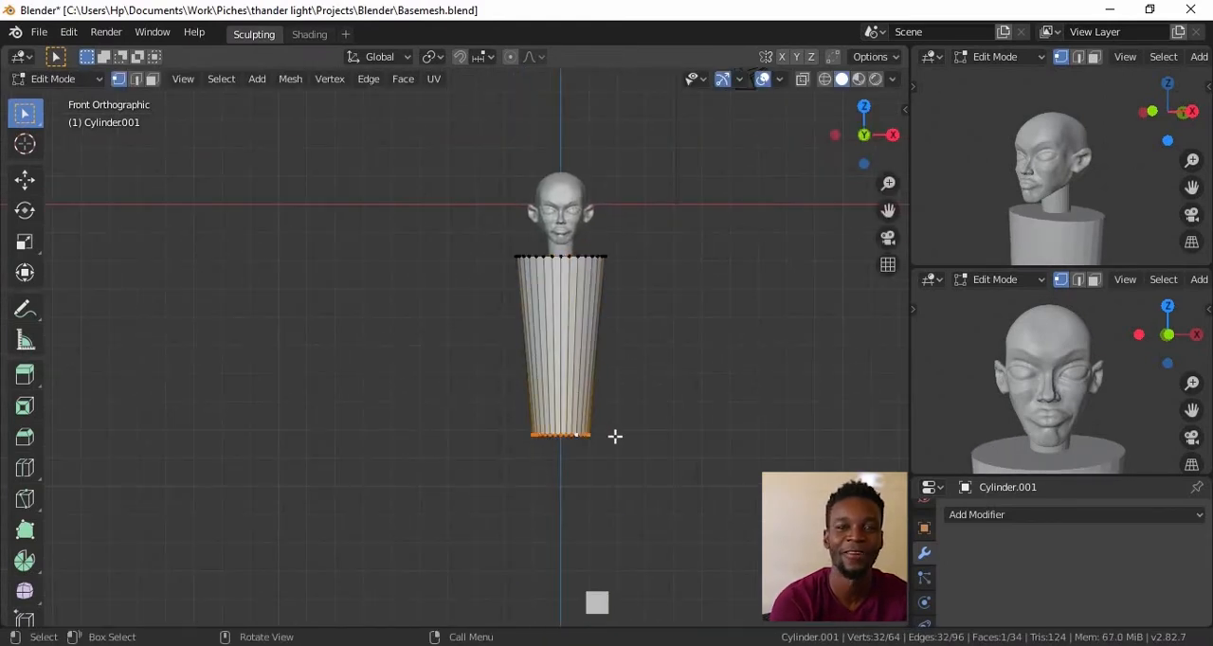
pyautogui.press('s')
pyautogui.press('x')
pyautogui.click(711, 436)
# Add a horizontal loop cut halfway down the torso and narrow it along X for the waist
pyautogui.keyDown('ctrl'); pyautogui.moveTo(711, 436); pyautogui.dragTo(611, 375, button='middle'); pyautogui.keyUp('ctrl')
pyautogui.hotkey('ctrl', 'r')
pyautogui.click(622, 400)
pyautogui.press('s')
pyautogui.press('x')
pyautogui.click(637, 407)
# In the side view, shift the waist loop forward and narrow the torso's top ring from front to back
pyautogui.keyDown('ctrl'); pyautogui.moveTo(612, 374); pyautogui.dragTo(616, 322, button='middle'); pyautogui.keyUp('ctrl')
pyautogui.press('g')
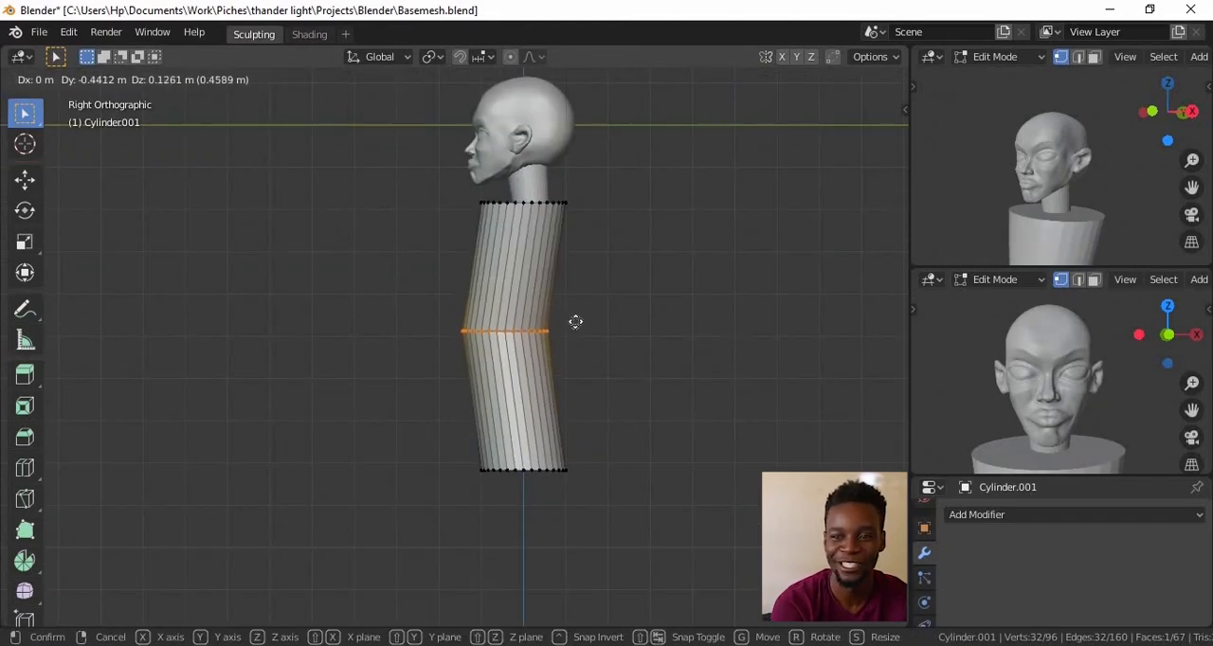
pyautogui.click(582, 320)
pyautogui.click(521, 202)
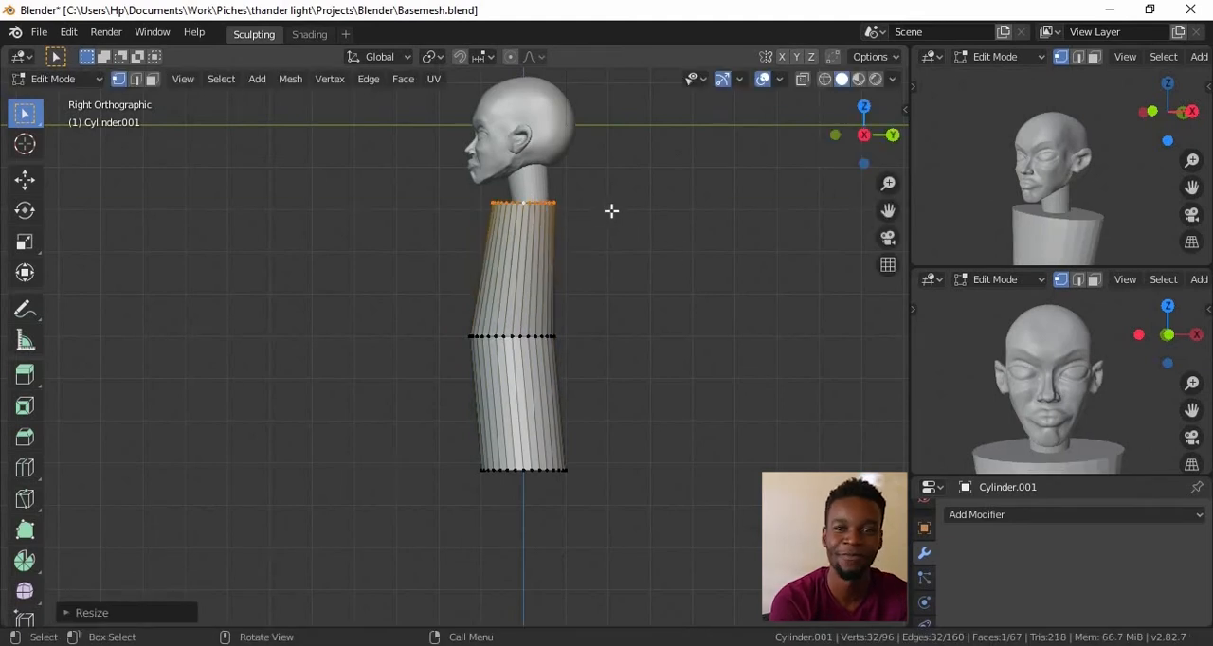
pyautogui.click(646, 316)
pyautogui.keyDown('ctrl'); pyautogui.moveTo(613, 263); pyautogui.dragTo(614, 240, button='middle'); pyautogui.keyUp('ctrl')
pyautogui.keyDown('shift'); pyautogui.moveTo(558, 496); pyautogui.dragTo(644, 314, button='middle'); pyautogui.keyUp('shift')
# Scale the whole torso down and reposition it directly under the neck in the front view
pyautogui.scroll(-4, 651, 304)
pyautogui.press('KP_1')
pyautogui.press('Tab')
pyautogui.keyDown('ctrl'); pyautogui.moveTo(688, 472); pyautogui.dragTo(690, 459, button='middle'); pyautogui.keyUp('ctrl')
pyautogui.keyDown('shift'); pyautogui.moveTo(690, 460); pyautogui.dragTo(689, 514, button='middle'); pyautogui.keyUp('shift')
pyautogui.press('Tab')
pyautogui.press('a')
pyautogui.press('s')
pyautogui.click(567, 345)
pyautogui.press('g')
pyautogui.click(568, 333)
# Add another cylinder as a separate object and move it below one side of the hips for the leg
pyautogui.keyDown('ctrl'); pyautogui.moveTo(626, 379); pyautogui.dragTo(597, 392, button='middle'); pyautogui.keyUp('ctrl')
pyautogui.moveTo(597, 392)
pyautogui.keyDown('shift'); pyautogui.mouseDown(button='middle')
pyautogui.moveTo(607, 322)
pyautogui.moveTo(612, 393)
pyautogui.mouseUp(button='middle'); pyautogui.keyUp('shift')
pyautogui.press('Tab')
pyautogui.hotkey('shift', 'a')
pyautogui.click(626, 346)
pyautogui.press('Tab')
pyautogui.press('g')
pyautogui.click(592, 541)
# Thin the leg cylinder, stretch it along Z, and place it between the hip and the foot block
pyautogui.press('s')
pyautogui.press('z')
pyautogui.click(792, 407)
pyautogui.press('s')
pyautogui.click(594, 426)
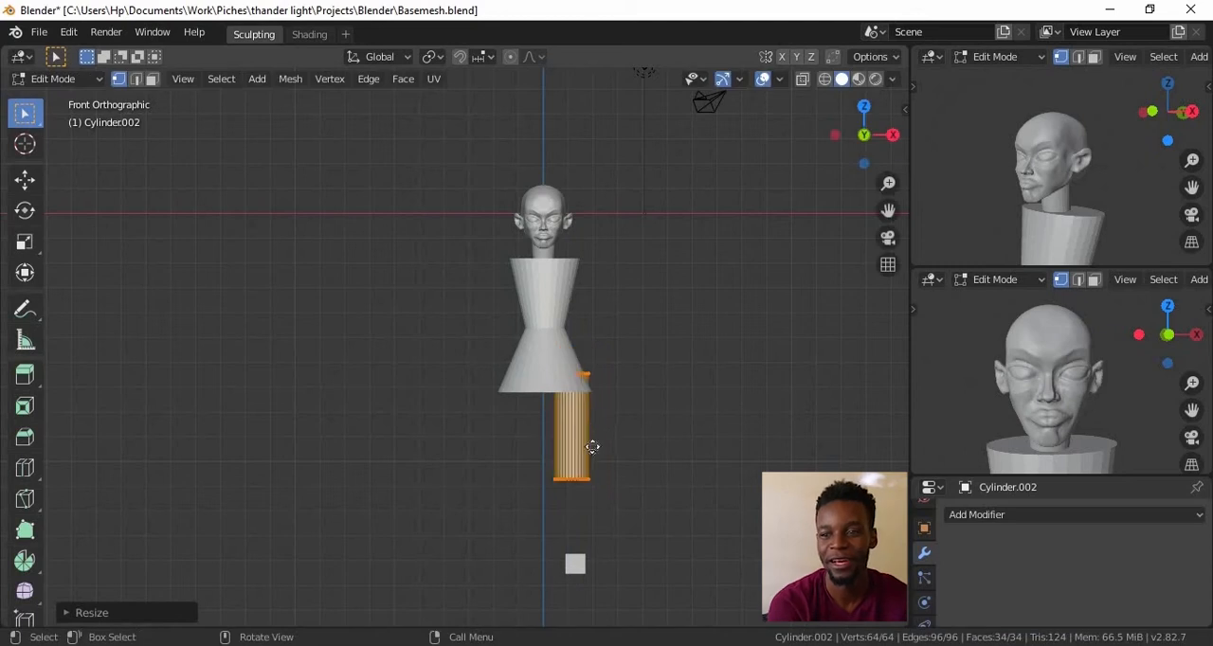
pyautogui.press('s')
pyautogui.press('z')
pyautogui.click(688, 427)
pyautogui.press('g')
pyautogui.click(684, 427)
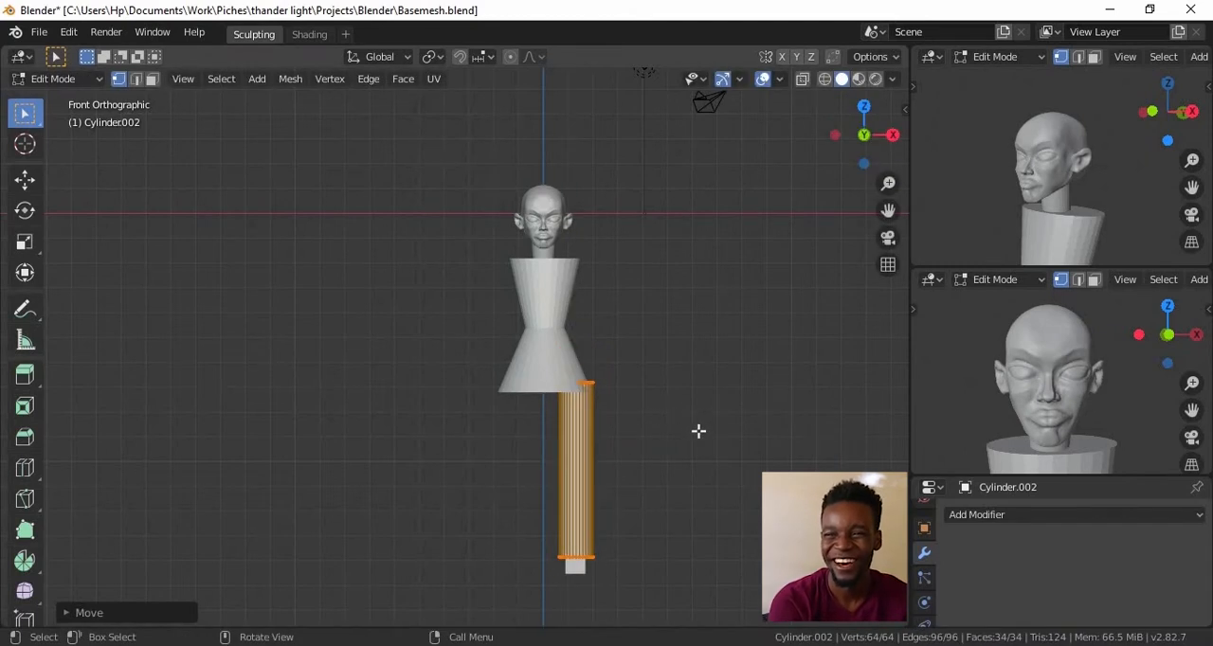
# Duplicate the leg cylinder level with the head's top, switch to wireframe, and lower the copy's bottom ring along Z to the foot block's base
pyautogui.hotkey('shift', 'd')
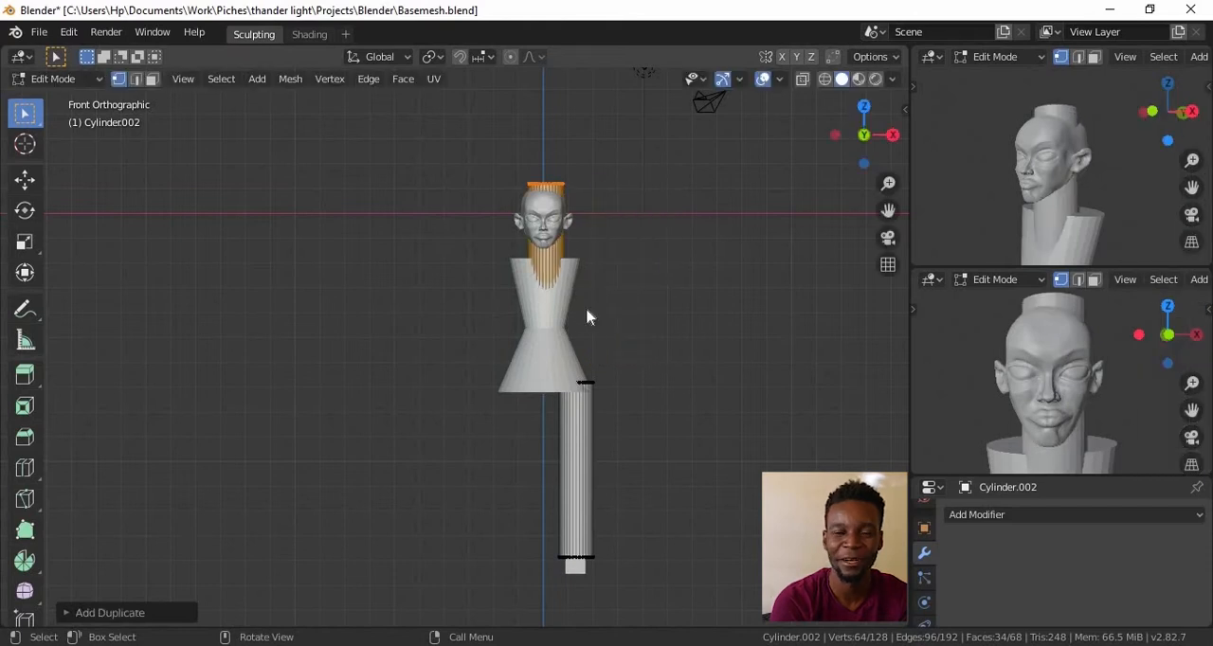
pyautogui.press('z')
pyautogui.click(517, 318)
pyautogui.keyDown('alt'); pyautogui.click(542, 359); pyautogui.keyUp('alt')
pyautogui.press('g')
pyautogui.press('z')
pyautogui.click(558, 364)
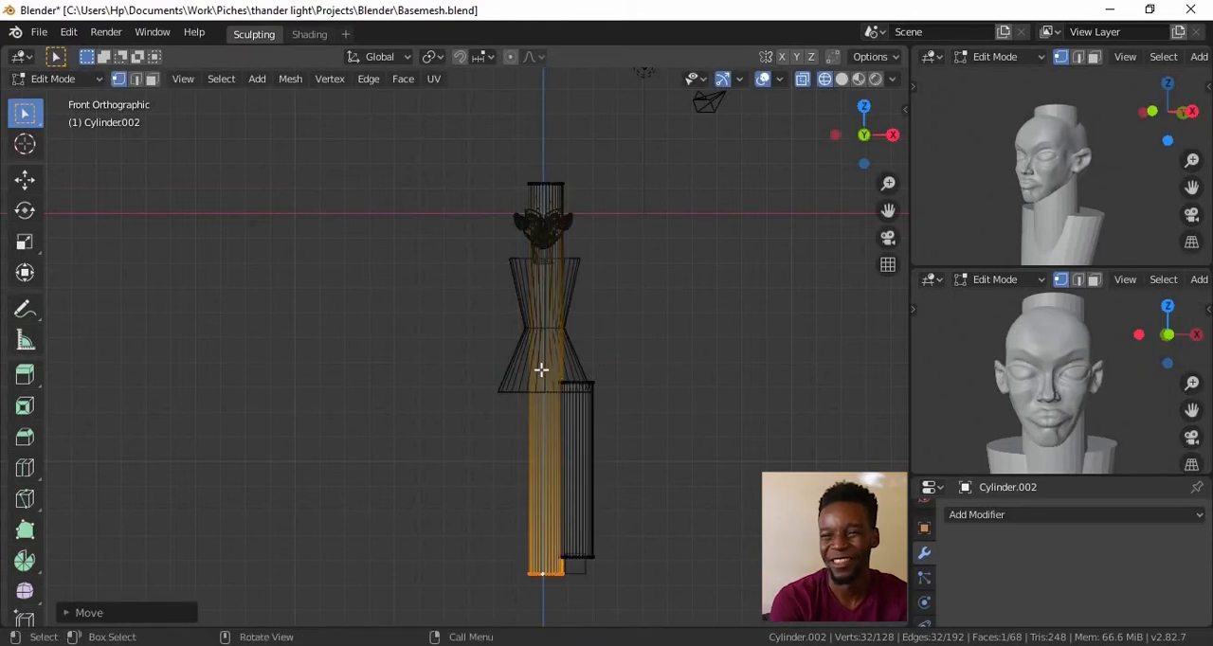
# Add a loop cut midway along the full-height cylinder and move it along X to the torso's outer hip
pyautogui.click(547, 368)
pyautogui.click(645, 387)
pyautogui.scroll(3, 644, 407)
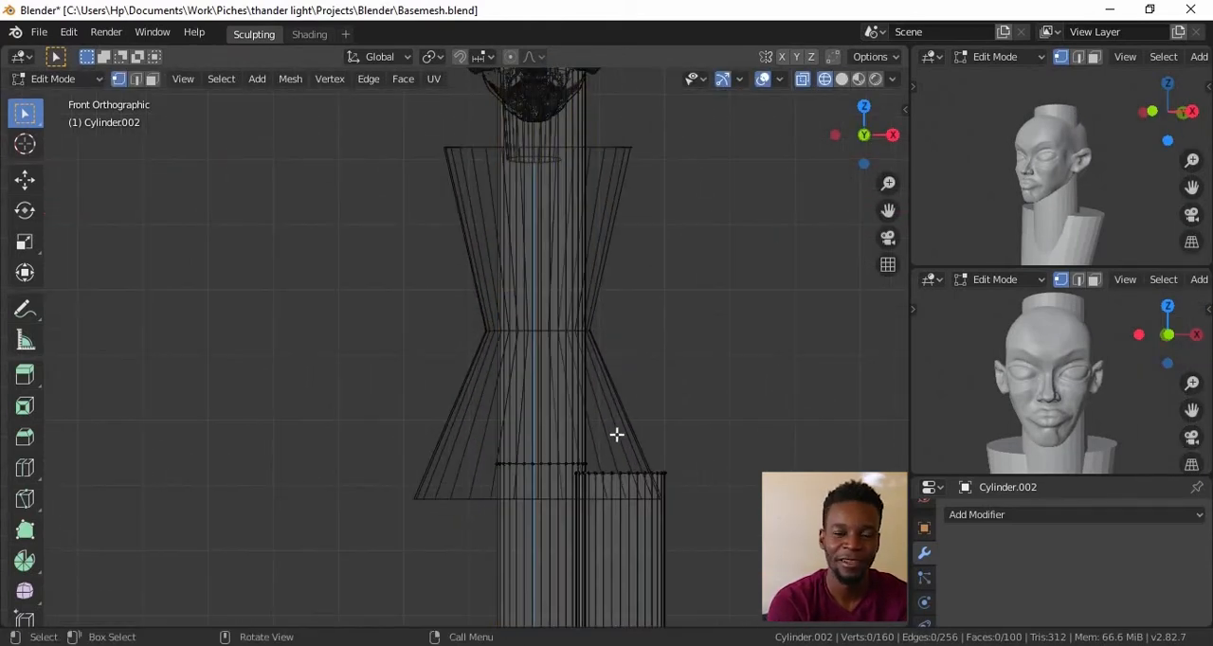
pyautogui.keyDown('alt'); pyautogui.click(543, 462); pyautogui.keyUp('alt')
pyautogui.press('g')
pyautogui.click(542, 452)
pyautogui.hotkey('ctrl', 'z')
pyautogui.press('g')
pyautogui.press('x')
pyautogui.click(474, 453)
# Shorten the torso along Z and move it along Z so its base meets the full-height cylinder's middle loop
pyautogui.press('Tab')
pyautogui.click(553, 499)
pyautogui.press('Tab')
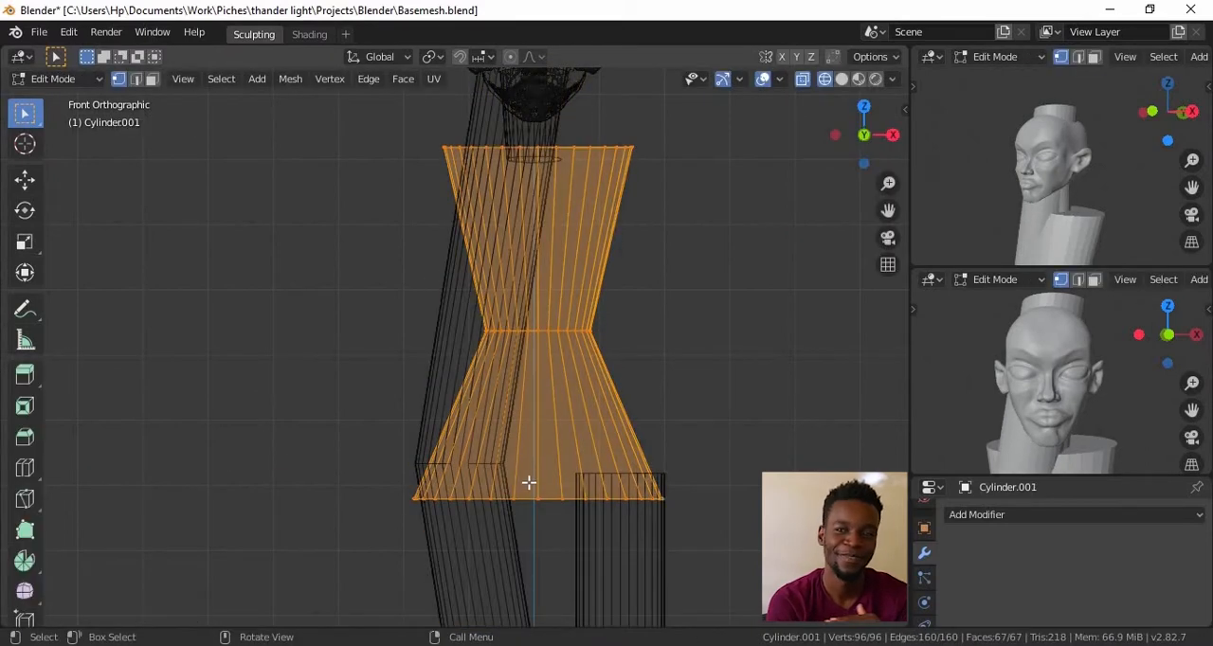
pyautogui.press('s')
pyautogui.press('z')
pyautogui.click(596, 366)
pyautogui.press('g')
pyautogui.press('z')
pyautogui.click(702, 382)
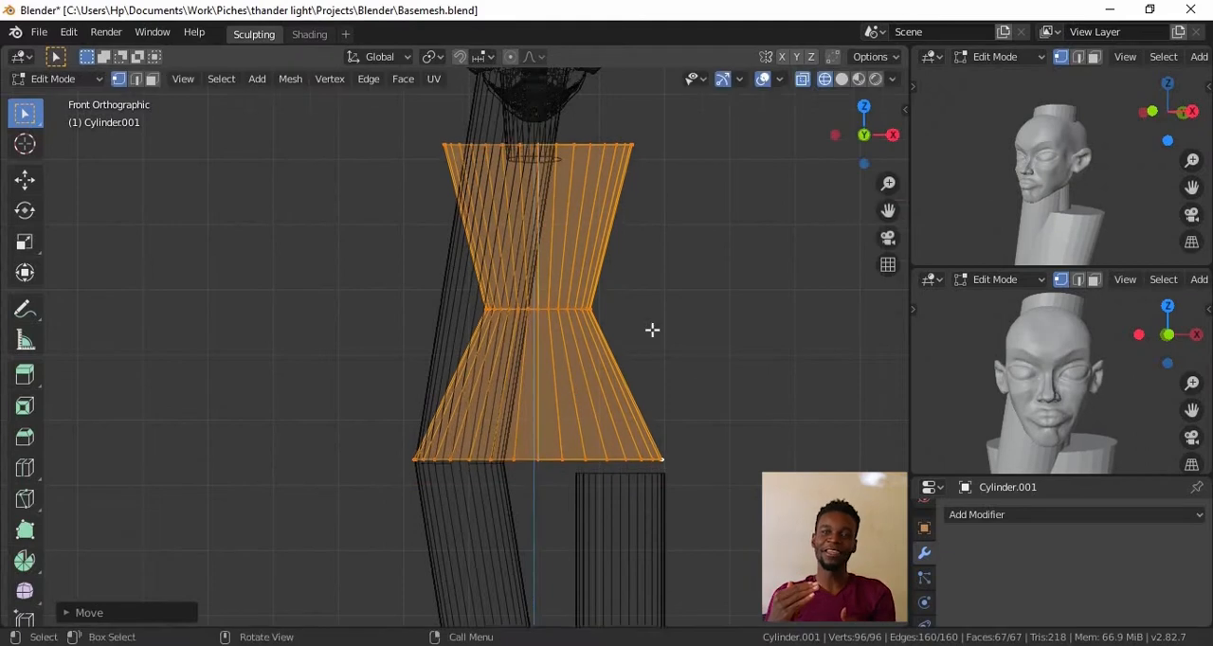
# Separate the bent full-height guide cylinder from the leg mesh into its own object
pyautogui.scroll(-4, 701, 382)
pyautogui.scroll(-5, 1091, 206)
pyautogui.press('Tab')
pyautogui.click(480, 415)
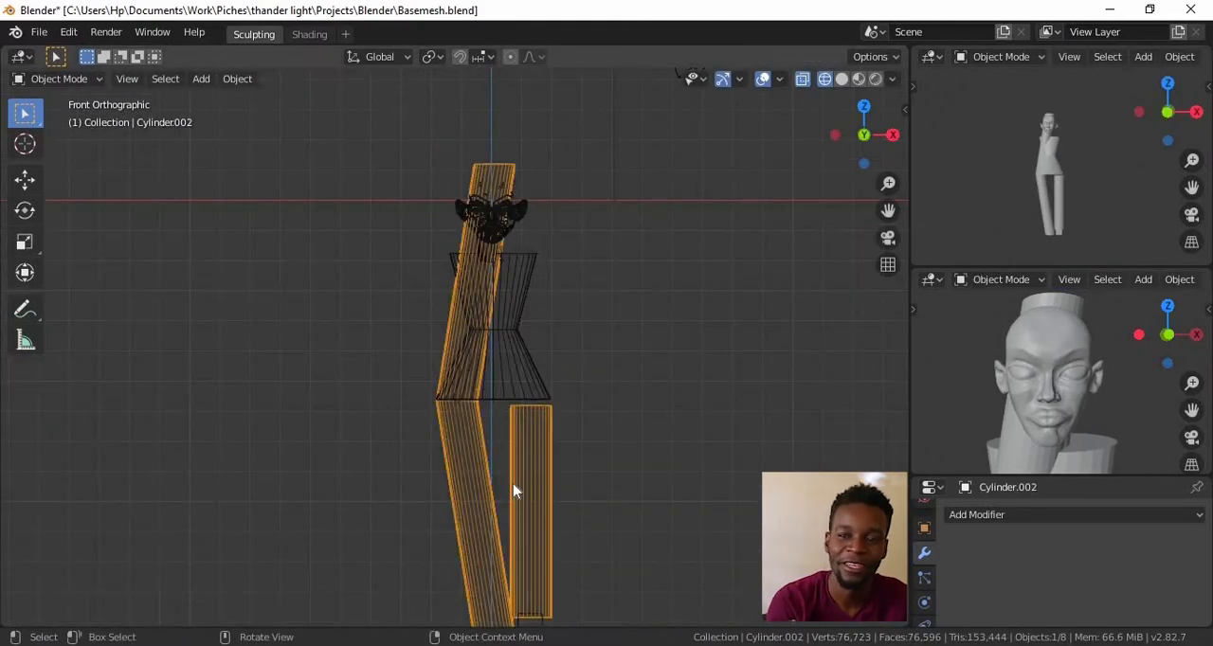
pyautogui.press('Escape')
pyautogui.press('Tab')
pyautogui.press('l')
pyautogui.press('p')
pyautogui.click(466, 402)
# Edit the leg cylinder and raise its top ring to meet the base of the torso
pyautogui.press('Tab')
pyautogui.click(533, 450)
pyautogui.press('Tab')
pyautogui.scroll(1, 610, 436)
pyautogui.keyDown('shift'); pyautogui.moveTo(610, 436); pyautogui.dragTo(619, 358, button='middle'); pyautogui.keyUp('shift')
pyautogui.keyDown('alt'); pyautogui.click(556, 337); pyautogui.keyUp('alt')
pyautogui.press('g')
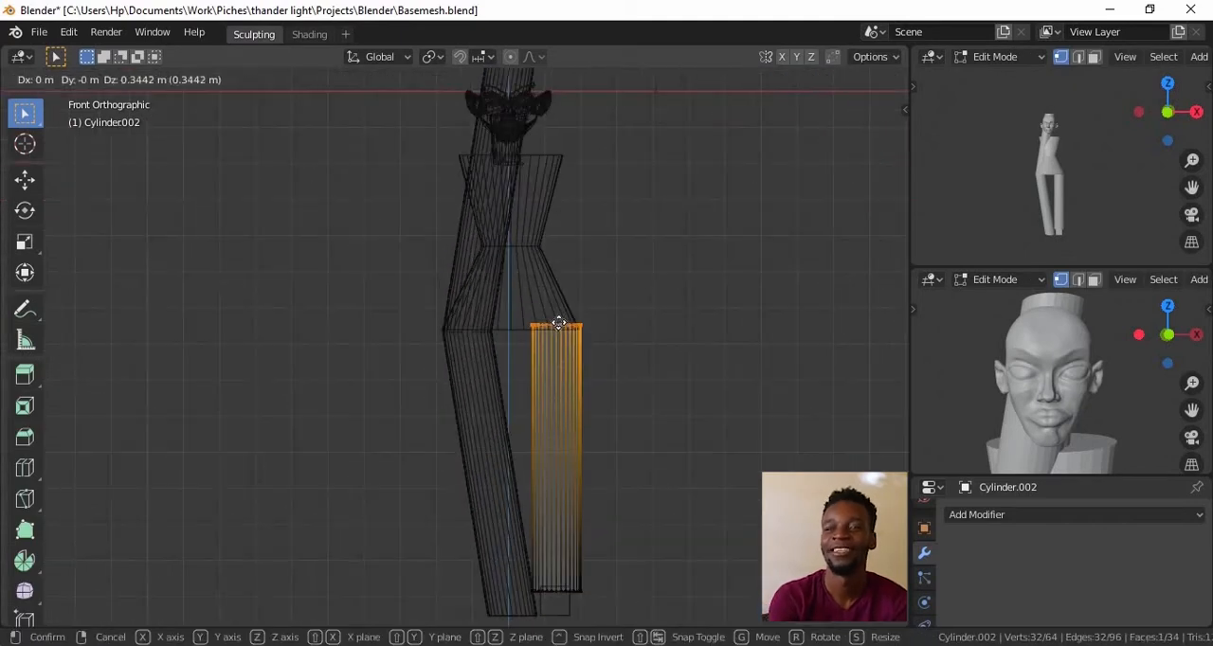
pyautogui.click(568, 339)
# Add a loop cut halfway down the leg and rip it there to split thigh from shin at the knee
pyautogui.hotkey('ctrl', 'r')
pyautogui.click(574, 420)
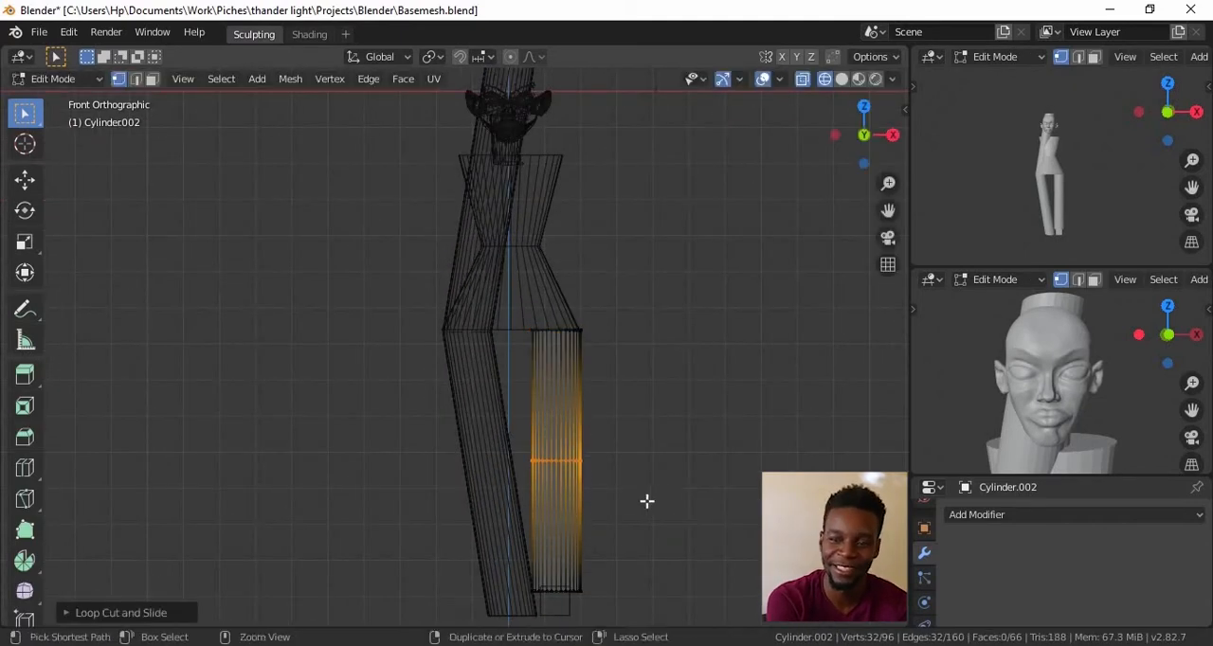
pyautogui.scroll(4, 562, 491)
pyautogui.press('v')
pyautogui.rightClick(584, 398)
# Fill the open knee ends of the thigh and shin, hiding and revealing linked parts to reach them
pyautogui.moveTo(614, 413); pyautogui.dragTo(584, 372, button='middle')
pyautogui.press('f')
pyautogui.press('l')
pyautogui.press('h')
pyautogui.scroll(-3, 563, 442)
pyautogui.hotkey('alt', 'h')
pyautogui.scroll(2, 634, 415)
pyautogui.scroll(-4, 634, 414)
# Position the whole leg under the outer hip and shrink its bottom ring to form the ankle
pyautogui.press('KP_1')
pyautogui.press('a')
pyautogui.press('g')
pyautogui.click(556, 379)
pyautogui.keyDown('alt'); pyautogui.click(529, 569); pyautogui.keyUp('alt')
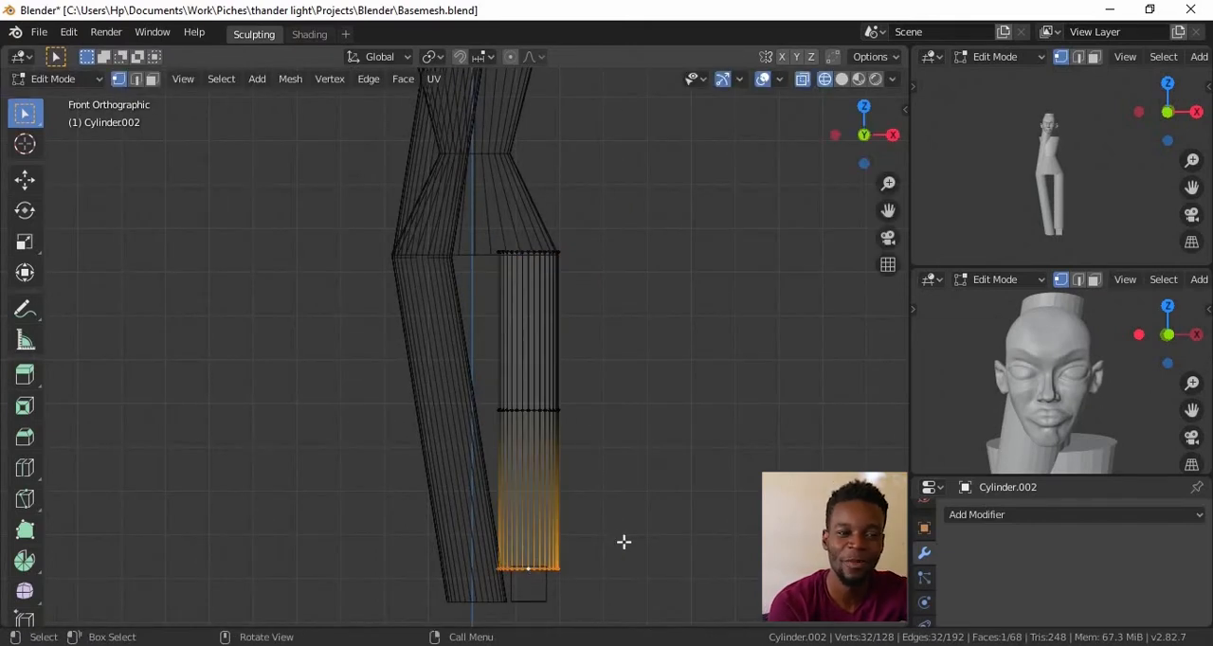
pyautogui.press('s')
pyautogui.click(585, 499)
# Shrink the knee rings so the thigh and shin taper toward the ankle
pyautogui.keyDown('alt'); pyautogui.click(525, 407); pyautogui.keyUp('alt')
pyautogui.press('s')
pyautogui.click(550, 418)
pyautogui.press('s')
pyautogui.click(625, 421)
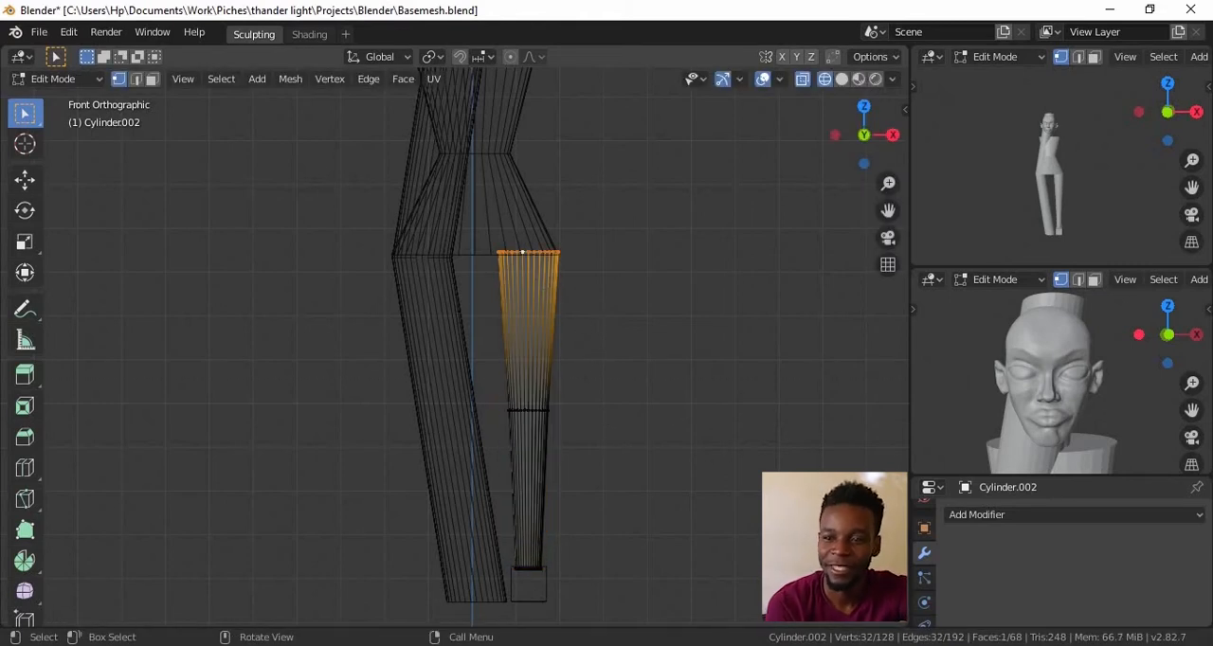
# Shift the thigh's top ring along X and widen it along X to fit the hip
pyautogui.press('s')
pyautogui.press('g')
pyautogui.press('x')
pyautogui.click(604, 315)
pyautogui.press('s')
pyautogui.press('x')
pyautogui.click(606, 335)
# Move the knee and shin geometry about 0.31 m inward along X, check the figure in the other views, and deselect everything
pyautogui.scroll(3, 646, 286)
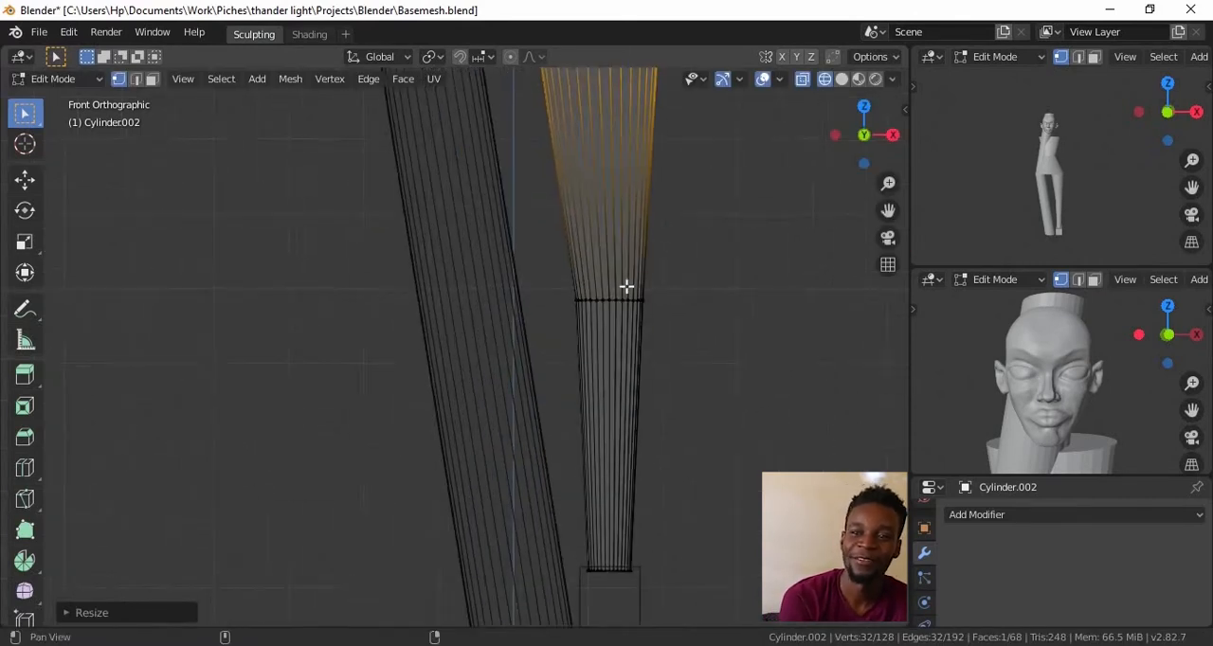
pyautogui.keyDown('alt'); pyautogui.keyDown('shift'); pyautogui.moveTo(646, 285); pyautogui.dragTo(587, 291); pyautogui.keyUp('shift'); pyautogui.keyUp('alt')
pyautogui.press('a')
pyautogui.press('g')
pyautogui.press('x')
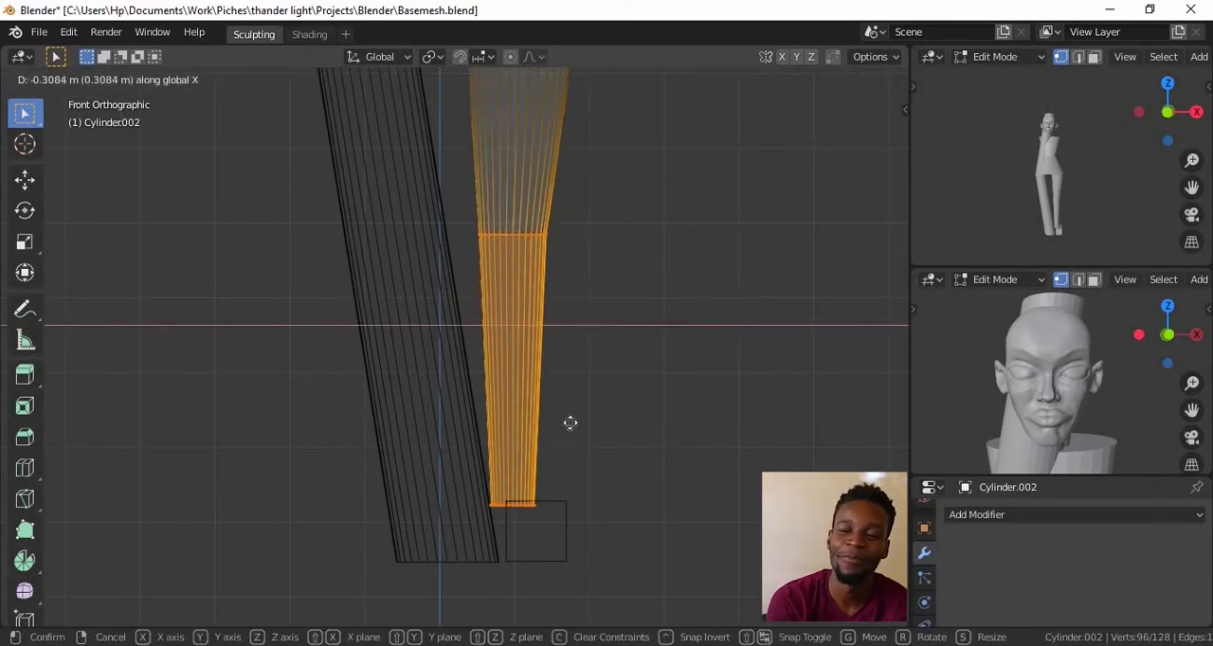
pyautogui.click(572, 422)
pyautogui.scroll(-5, 985, 408)
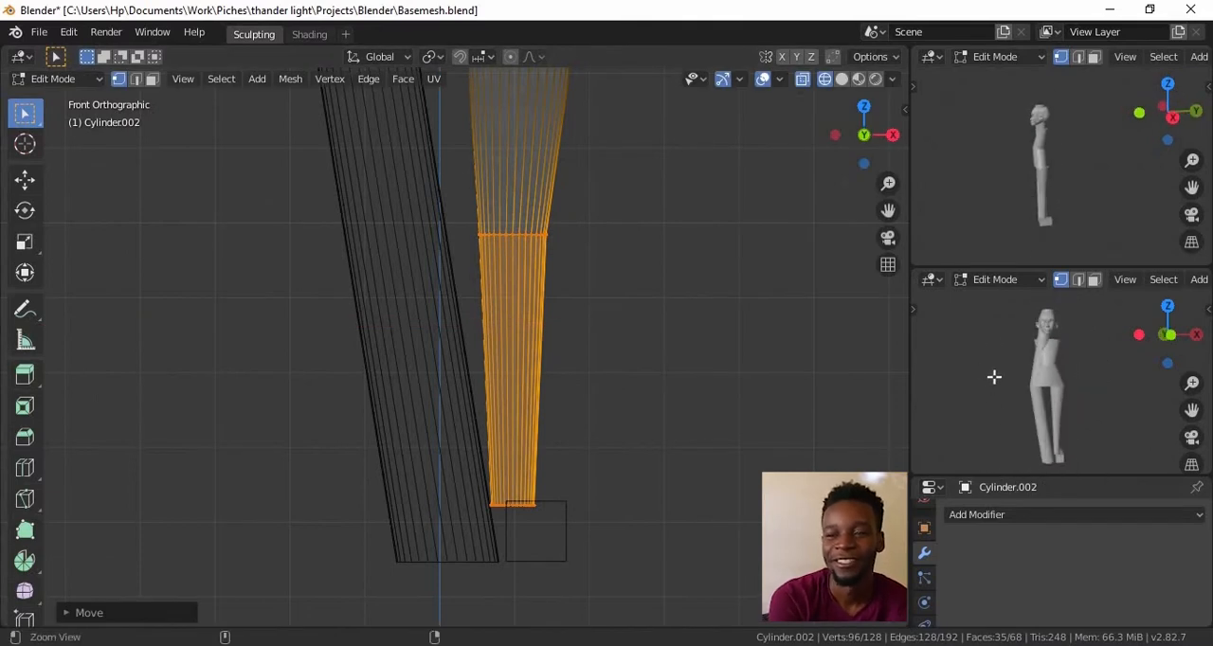
pyautogui.scroll(-4, 688, 407)
pyautogui.scroll(5, 617, 238)
pyautogui.keyDown('alt'); pyautogui.keyDown('shift'); pyautogui.moveTo(682, 358); pyautogui.dragTo(660, 278); pyautogui.keyUp('shift'); pyautogui.keyUp('alt')
pyautogui.hotkey('alt', 'a')
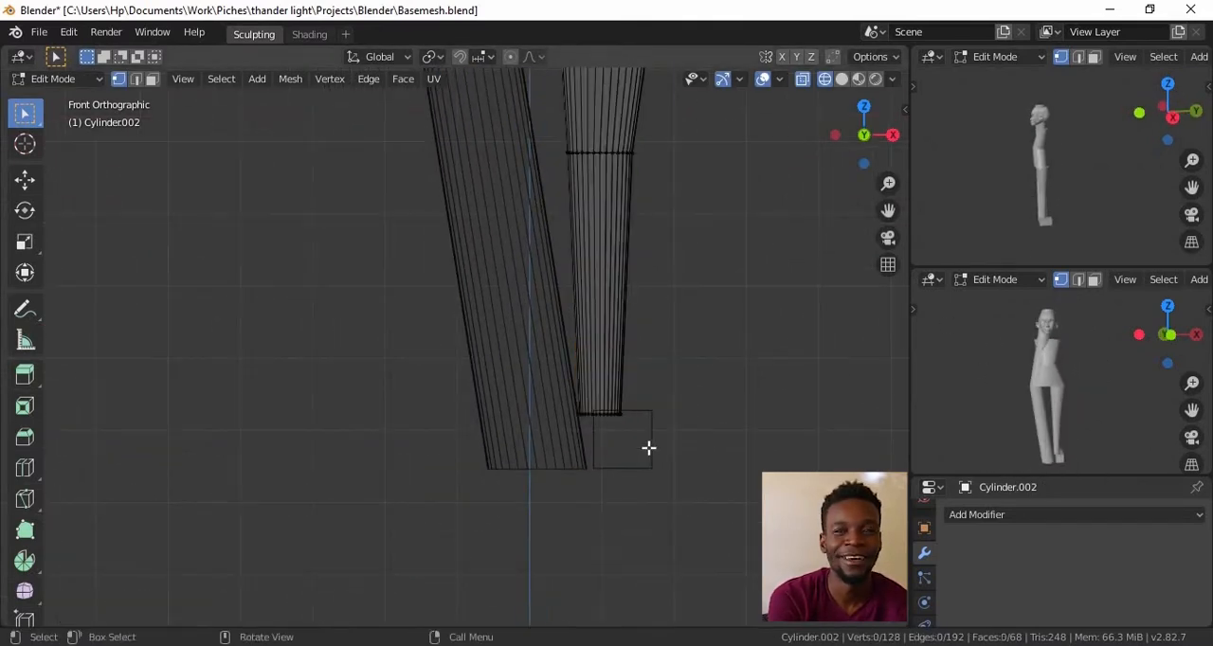
# Move the foot block along X so it sits beneath the ankle of the new leg
pyautogui.press('Tab')
pyautogui.click(652, 454)
# Shift the thigh's top ring along Y in the side view to line it up with the hip
pyautogui.press('Tab')
pyautogui.press('a')
pyautogui.press('g')
pyautogui.press('x')
pyautogui.click(627, 458)
pyautogui.keyDown('ctrl'); pyautogui.keyDown('alt'); pyautogui.moveTo(681, 398); pyautogui.dragTo(679, 507); pyautogui.keyUp('alt'); pyautogui.keyUp('ctrl')
pyautogui.press('KP_3')
pyautogui.keyDown('alt'); pyautogui.keyDown('shift'); pyautogui.moveTo(678, 246); pyautogui.dragTo(663, 464); pyautogui.keyUp('shift'); pyautogui.keyUp('alt')
pyautogui.keyDown('ctrl'); pyautogui.keyDown('alt'); pyautogui.moveTo(664, 464); pyautogui.dragTo(822, 455); pyautogui.keyUp('alt'); pyautogui.keyUp('ctrl')
pyautogui.click(655, 389)
pyautogui.press('Tab')
pyautogui.click(655, 387)
pyautogui.press('Tab')
pyautogui.press('g')
pyautogui.press('y')
pyautogui.click(655, 344)
pyautogui.press('KP_1')
pyautogui.moveTo(631, 444)
pyautogui.keyDown('alt'); pyautogui.mouseDown()
pyautogui.moveTo(628, 357)
pyautogui.moveTo(680, 422)
pyautogui.mouseUp(); pyautogui.keyUp('alt')
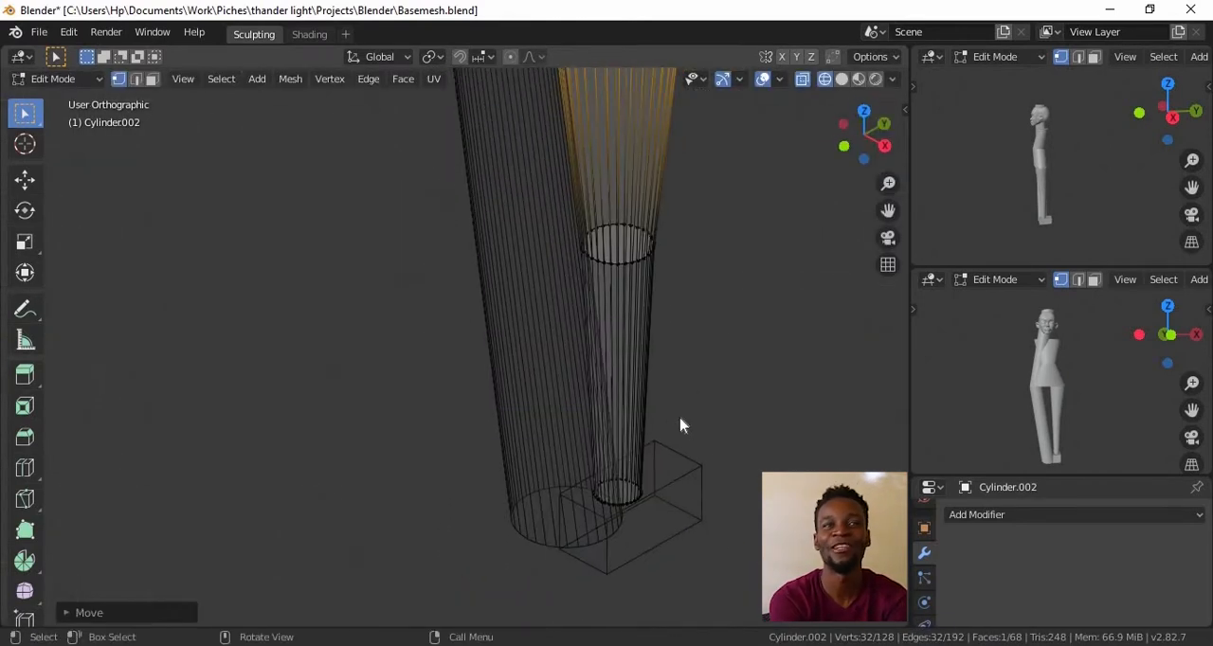
# Switch to solid shading and move the foot block along Y beneath the shin
pyautogui.press('z')
pyautogui.click(758, 427)
pyautogui.keyDown('alt'); pyautogui.moveTo(723, 487); pyautogui.dragTo(708, 389); pyautogui.keyUp('alt')
pyautogui.moveTo(709, 388)
pyautogui.keyDown('ctrl'); pyautogui.keyDown('alt'); pyautogui.mouseDown()
pyautogui.moveTo(709, 430)
pyautogui.moveTo(674, 454)
pyautogui.mouseUp(); pyautogui.keyUp('alt'); pyautogui.keyUp('ctrl')
pyautogui.keyDown('ctrl'); pyautogui.keyDown('alt'); pyautogui.moveTo(674, 455); pyautogui.dragTo(669, 405); pyautogui.keyUp('alt'); pyautogui.keyUp('ctrl')
pyautogui.press('Tab')
pyautogui.click(652, 440)
pyautogui.keyDown('alt'); pyautogui.moveTo(734, 474); pyautogui.dragTo(676, 504); pyautogui.keyUp('alt')
pyautogui.keyDown('ctrl'); pyautogui.keyDown('alt'); pyautogui.moveTo(676, 504); pyautogui.dragTo(708, 494); pyautogui.keyUp('alt'); pyautogui.keyUp('ctrl')
pyautogui.press('g')
pyautogui.press('y')
pyautogui.click(633, 488)
pyautogui.keyDown('alt'); pyautogui.moveTo(709, 494); pyautogui.dragTo(667, 237); pyautogui.keyUp('alt')
pyautogui.keyDown('alt'); pyautogui.keyDown('shift'); pyautogui.moveTo(668, 237); pyautogui.dragTo(661, 390); pyautogui.keyUp('shift'); pyautogui.keyUp('alt')
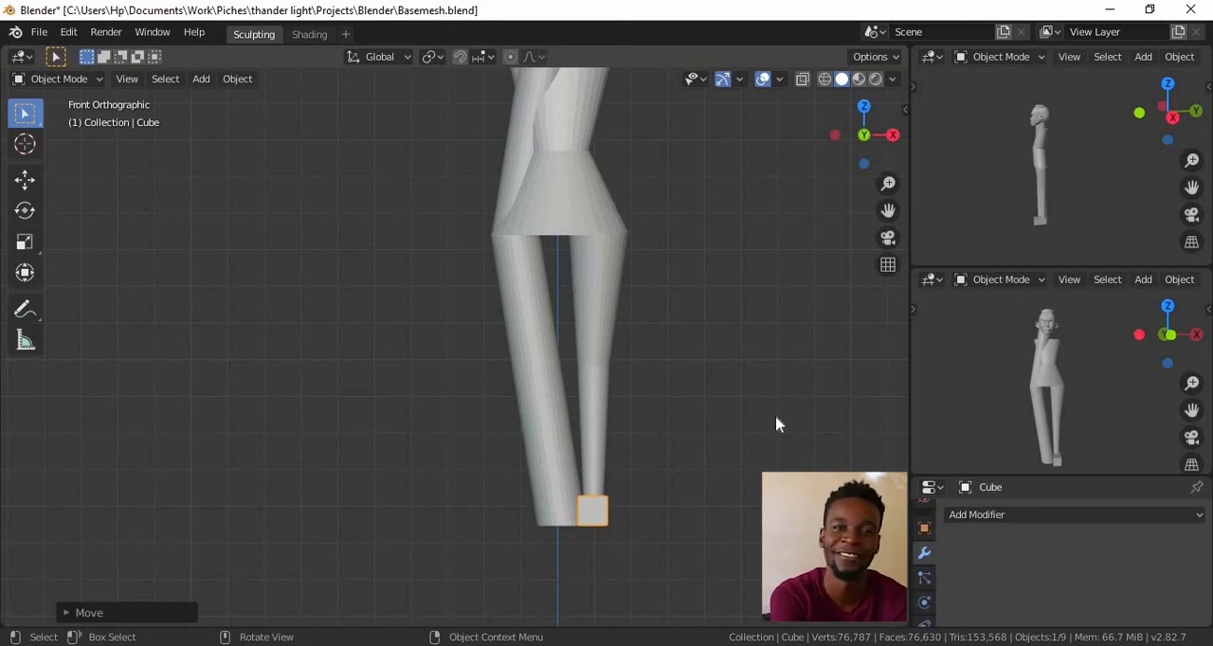
# Duplicate the tapered leg as an arm, rotating and placing it to slope diagonally outward from the shoulder
pyautogui.keyDown('ctrl'); pyautogui.keyDown('alt'); pyautogui.moveTo(640, 368); pyautogui.dragTo(682, 507); pyautogui.keyUp('alt'); pyautogui.keyUp('ctrl')
pyautogui.keyDown('alt'); pyautogui.keyDown('shift'); pyautogui.moveTo(659, 423); pyautogui.dragTo(684, 532); pyautogui.keyUp('shift'); pyautogui.keyUp('alt')
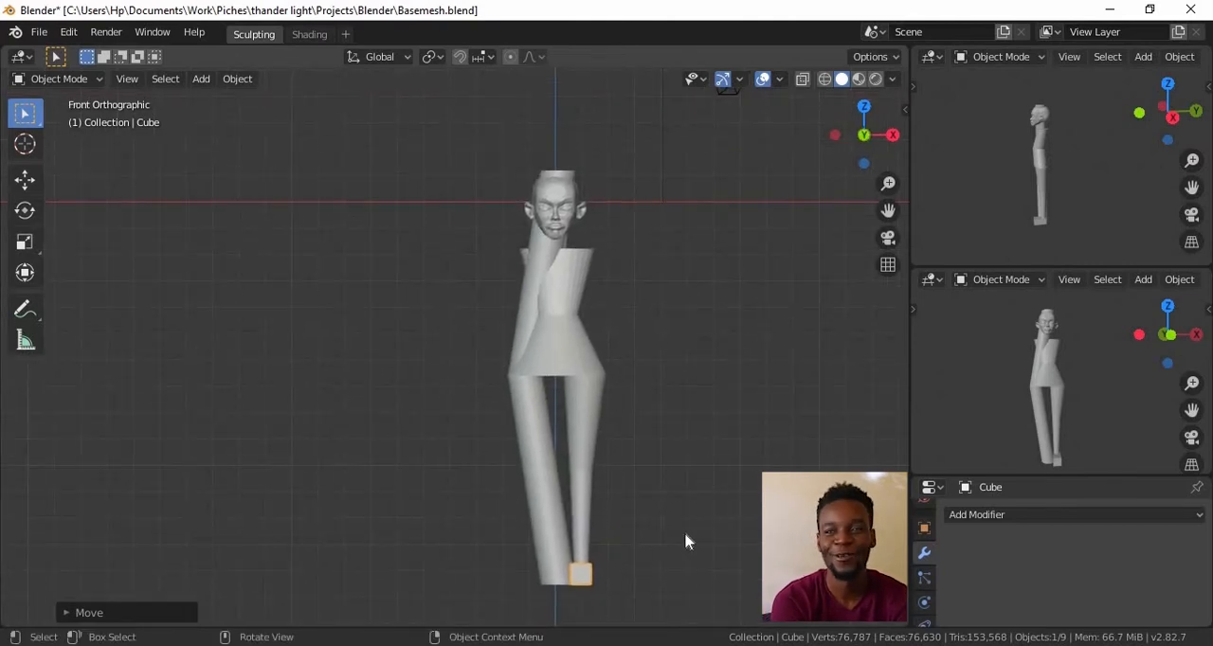
pyautogui.hotkey('shift', 'd')
pyautogui.rightClick(611, 446)
pyautogui.press('Tab')
pyautogui.press('r')
pyautogui.click(649, 353)
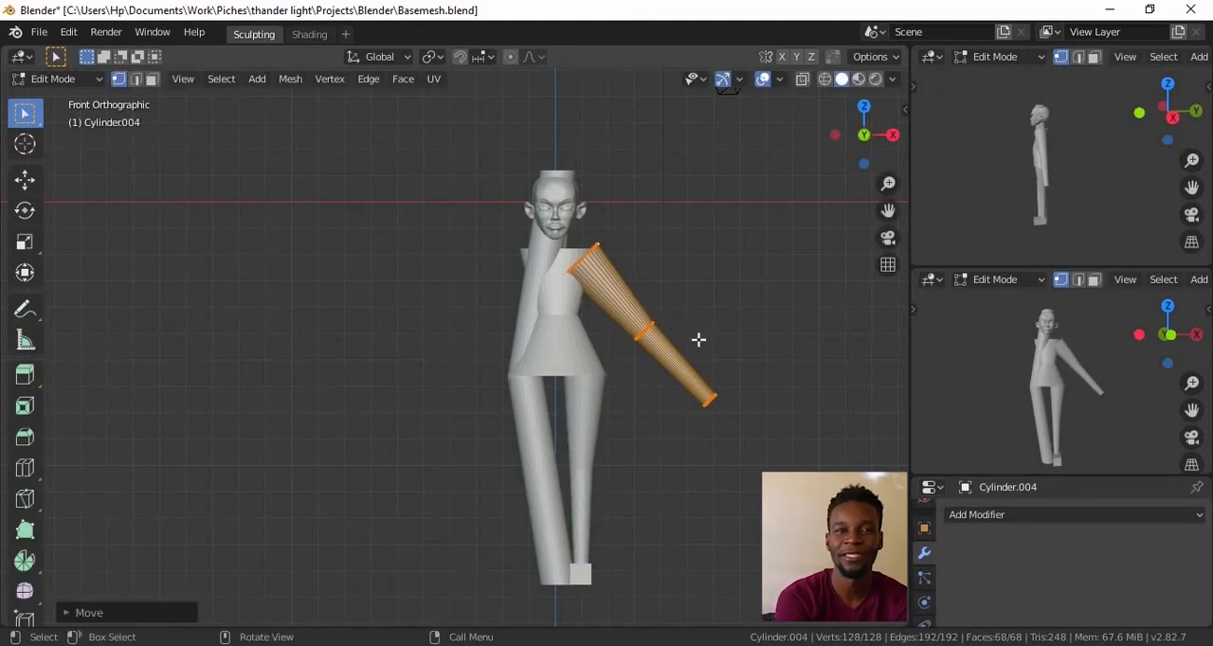
# Add a loop cut across the lower forearm, and shrink and reposition the arm's shoulder ring against the torso
pyautogui.scroll(2, 697, 344)
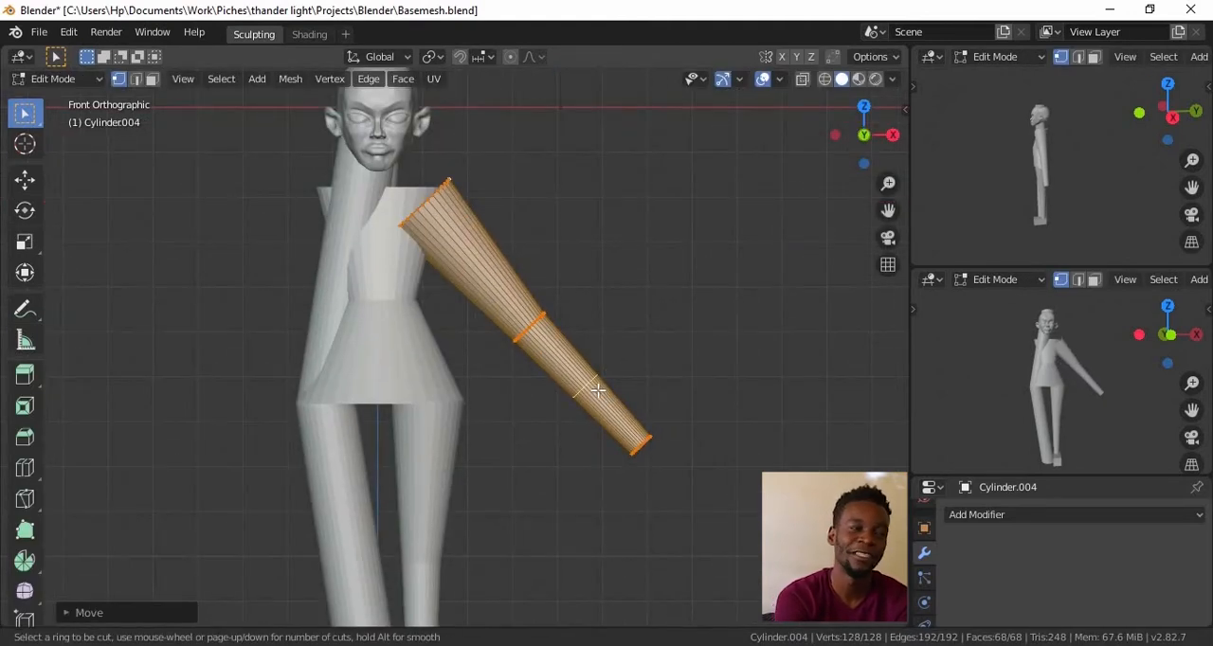
pyautogui.click(599, 391)
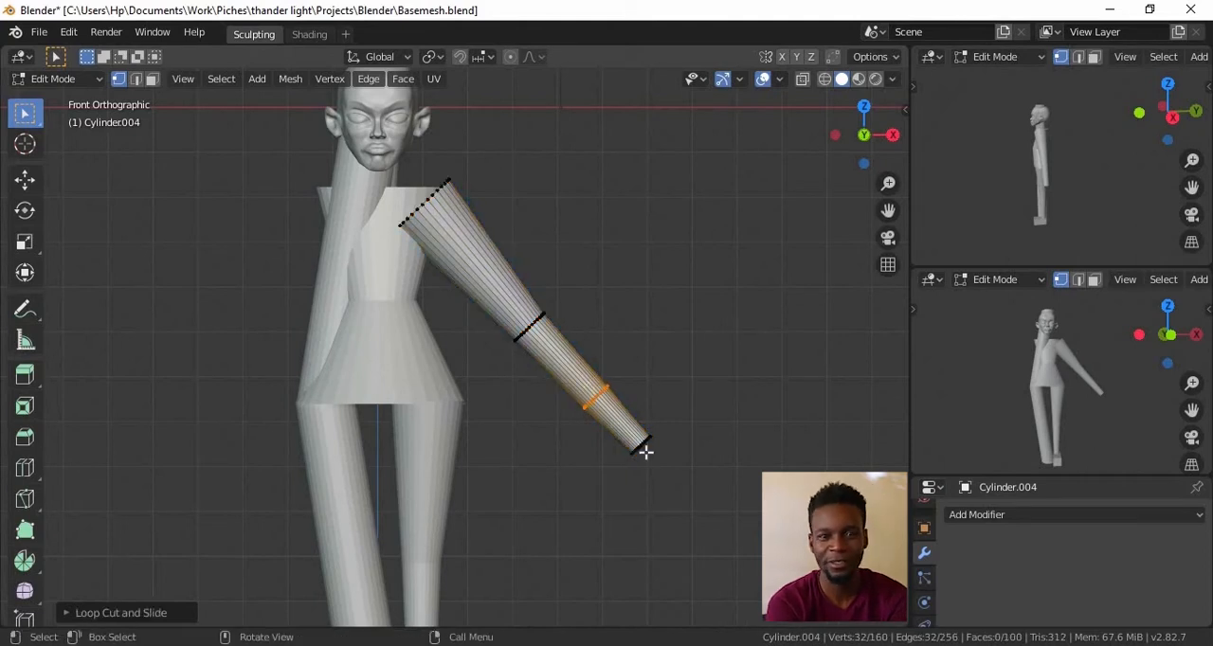
pyautogui.keyDown('alt'); pyautogui.click(450, 199); pyautogui.keyUp('alt')
pyautogui.press('s')
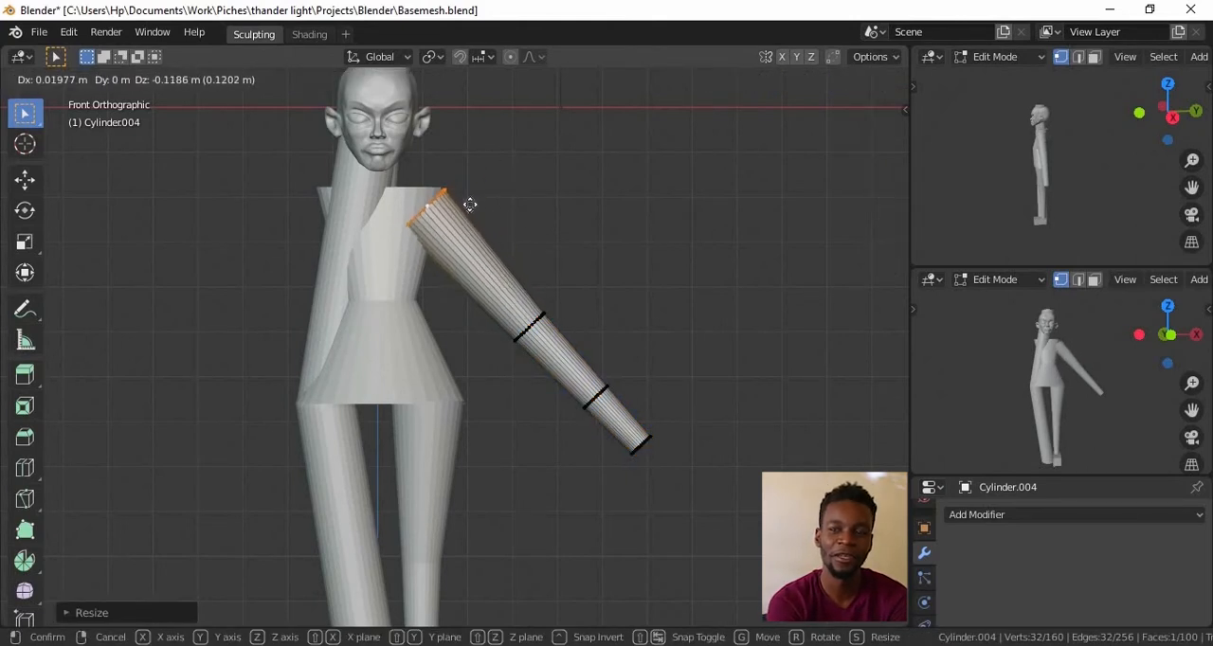
pyautogui.click(474, 209)
pyautogui.click(398, 328)
# Slide the elbow ring up the arm toward the shoulder
pyautogui.hotkey('alt', 'a')
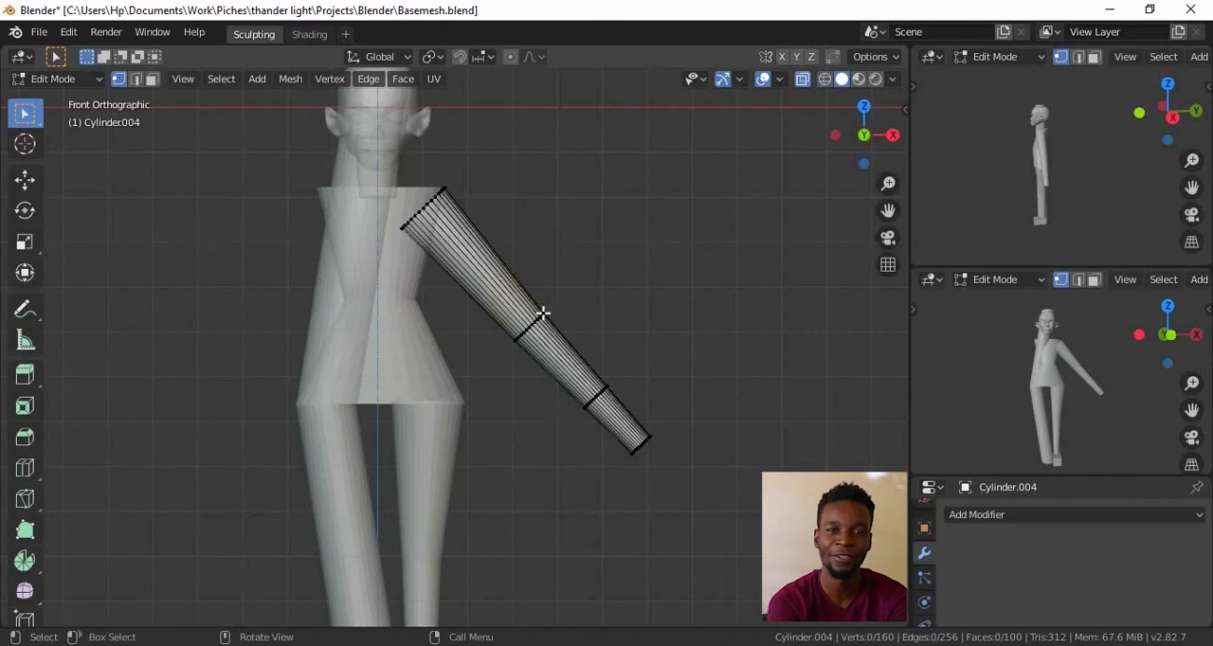
pyautogui.press('g')
pyautogui.rightClick(518, 317)
pyautogui.press('g')
pyautogui.click(516, 318)
# Scale the whole arm and reposition it against the upper corner of the torso
pyautogui.press('a')
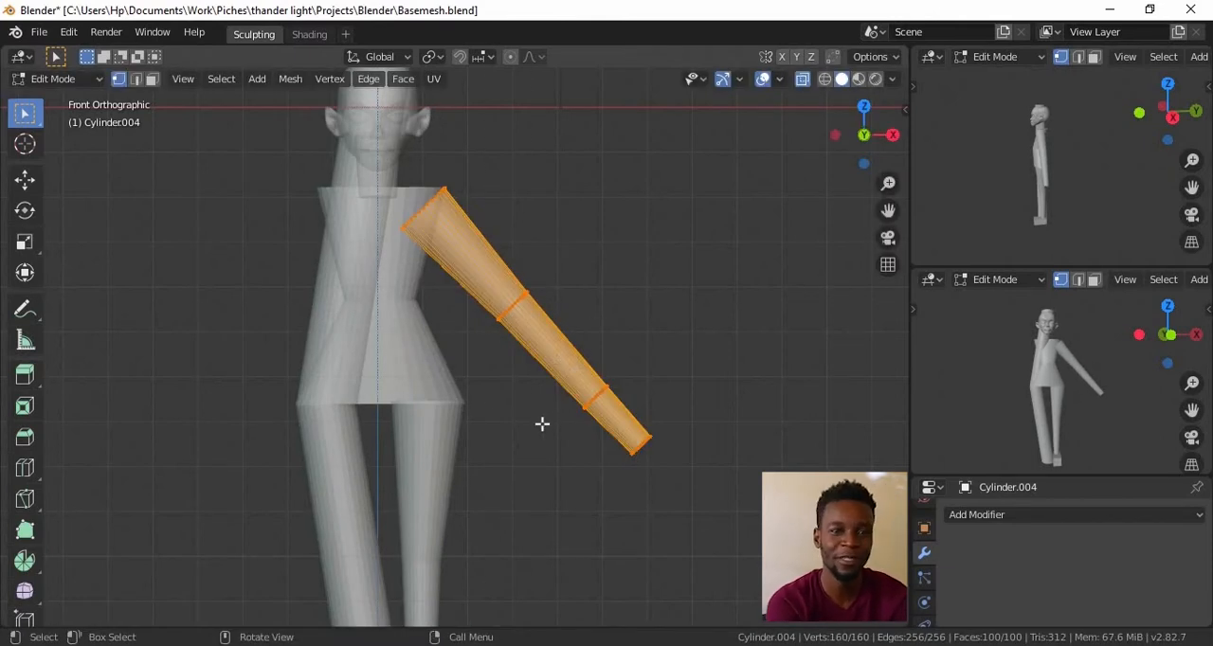
pyautogui.press('s')
pyautogui.click(590, 448)
pyautogui.press('f')
pyautogui.press('g')
pyautogui.click(562, 336)
pyautogui.scroll(2, 693, 414)
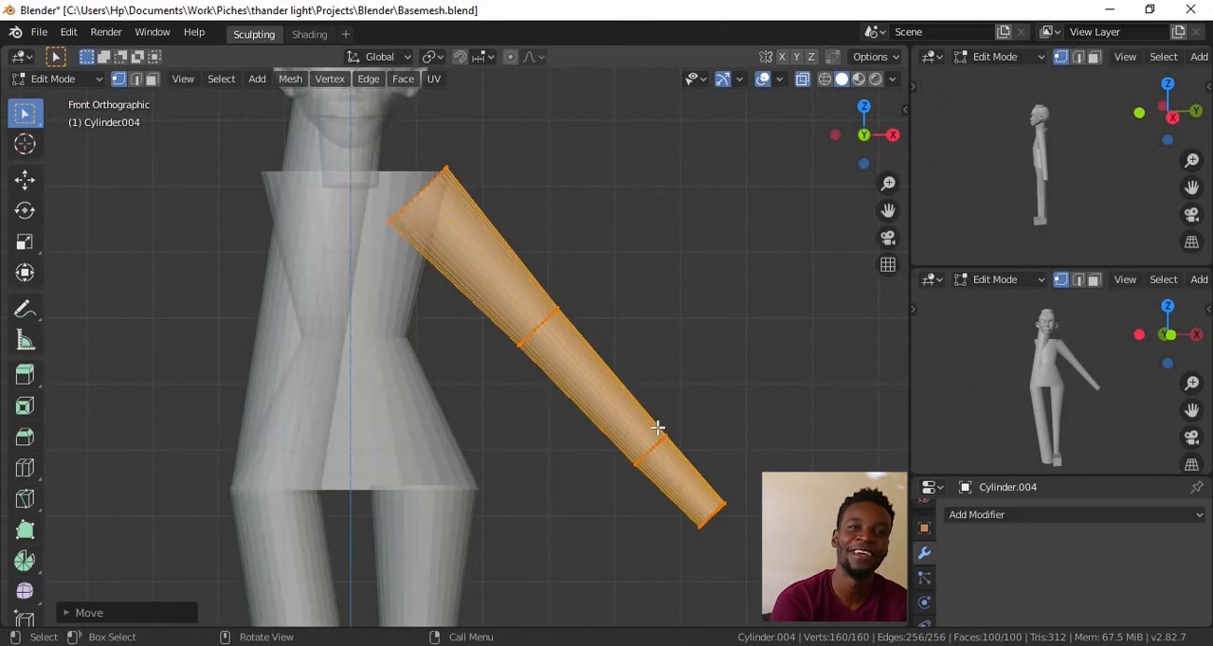
# Adjust the position of the wrist ring on the lower forearm
pyautogui.hotkey('alt', 'a')
pyautogui.press('g')
pyautogui.click(646, 437)
pyautogui.keyDown('ctrl'); pyautogui.keyDown('alt'); pyautogui.moveTo(622, 328); pyautogui.dragTo(677, 474); pyautogui.keyUp('alt'); pyautogui.keyUp('ctrl')
pyautogui.press('KP_1')
pyautogui.keyDown('ctrl'); pyautogui.keyDown('alt'); pyautogui.moveTo(721, 384); pyautogui.dragTo(699, 535); pyautogui.keyUp('alt'); pyautogui.keyUp('ctrl')
pyautogui.keyDown('alt'); pyautogui.keyDown('shift'); pyautogui.moveTo(699, 535); pyautogui.dragTo(493, 431); pyautogui.keyUp('shift'); pyautogui.keyUp('alt')
pyautogui.keyDown('alt'); pyautogui.keyDown('shift'); pyautogui.moveTo(493, 431); pyautogui.dragTo(629, 414); pyautogui.keyUp('shift'); pyautogui.keyUp('alt')
# Add a UV sphere as a separate object, then position and scale it as the shoulder joint
pyautogui.hotkey('shift', 'a')
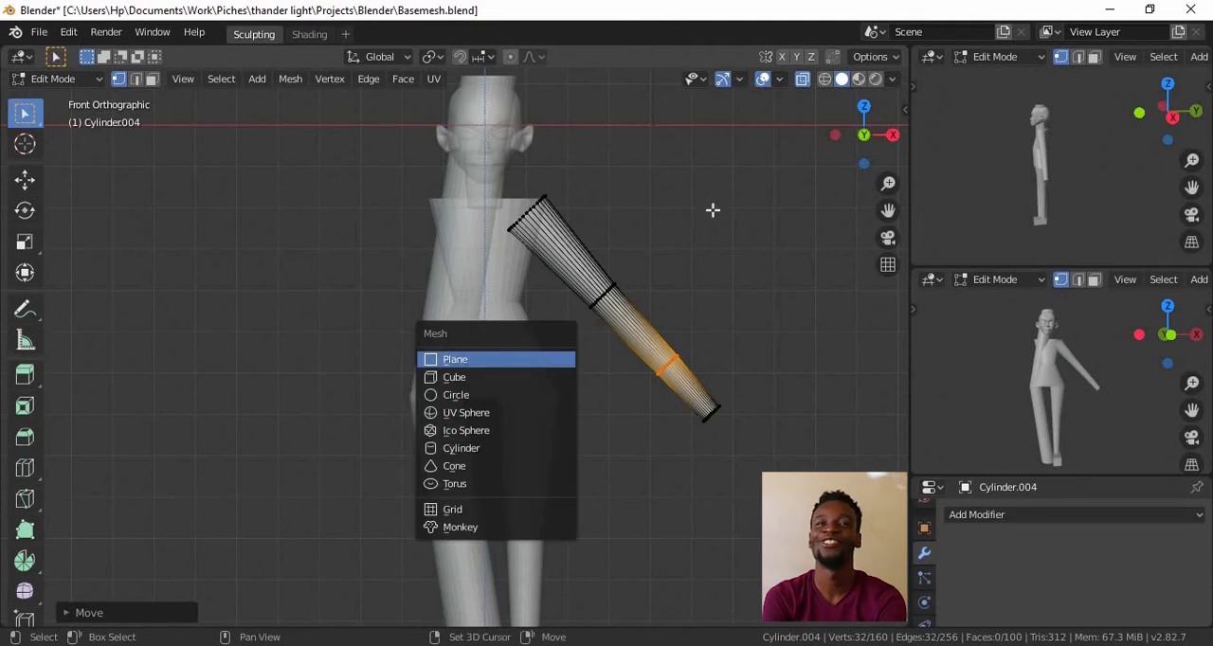
pyautogui.press('Escape')
pyautogui.press('Tab')
pyautogui.hotkey('shift', 'a')
pyautogui.moveTo(466, 300)
pyautogui.click(542, 354)
pyautogui.press('Tab')
pyautogui.press('g')
pyautogui.click(603, 316)
pyautogui.press('s')
pyautogui.click(598, 243)
# Duplicate the joint sphere and place the copy at the knee
pyautogui.keyDown('ctrl'); pyautogui.keyDown('alt'); pyautogui.moveTo(577, 247); pyautogui.dragTo(525, 371); pyautogui.keyUp('alt'); pyautogui.keyUp('ctrl')
pyautogui.keyDown('alt'); pyautogui.keyDown('shift'); pyautogui.moveTo(525, 372); pyautogui.dragTo(537, 327); pyautogui.keyUp('shift'); pyautogui.keyUp('alt')
pyautogui.press('KP_3')
pyautogui.keyDown('ctrl'); pyautogui.keyDown('alt'); pyautogui.moveTo(577, 410); pyautogui.dragTo(528, 292); pyautogui.keyUp('alt'); pyautogui.keyUp('ctrl')
pyautogui.keyDown('alt'); pyautogui.keyDown('shift'); pyautogui.moveTo(528, 292); pyautogui.dragTo(409, 180); pyautogui.keyUp('shift'); pyautogui.keyUp('alt')
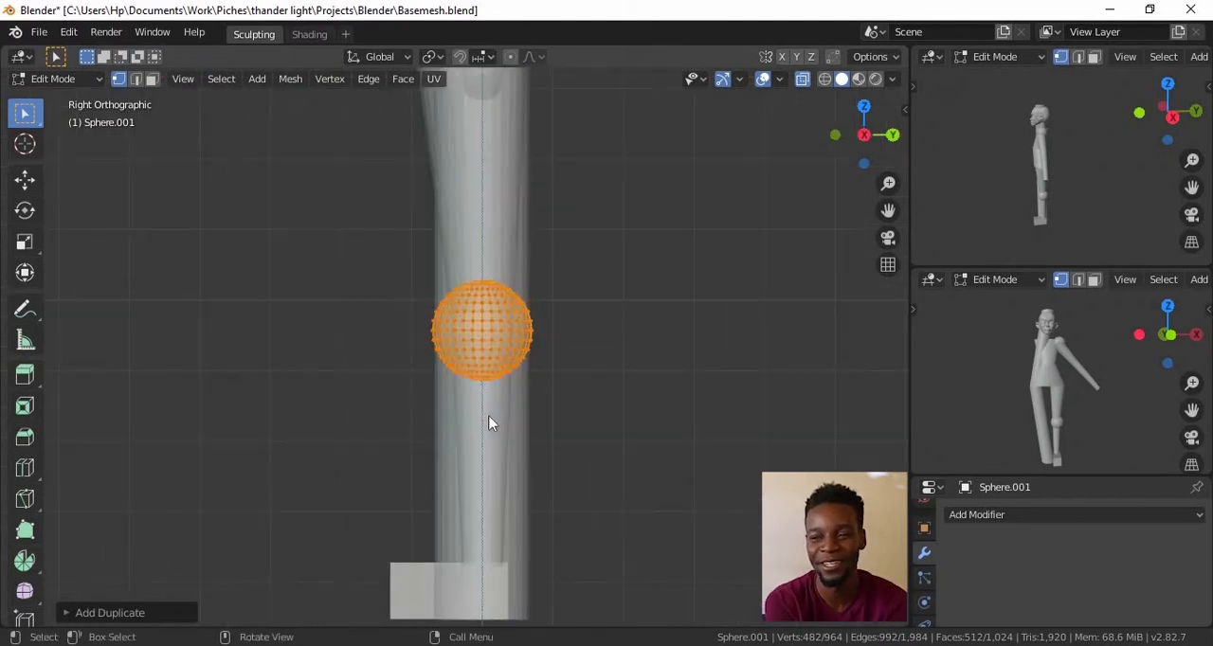
pyautogui.press('Tab')
pyautogui.click(491, 411)
pyautogui.press('Tab')
pyautogui.press('g')
pyautogui.press('y')
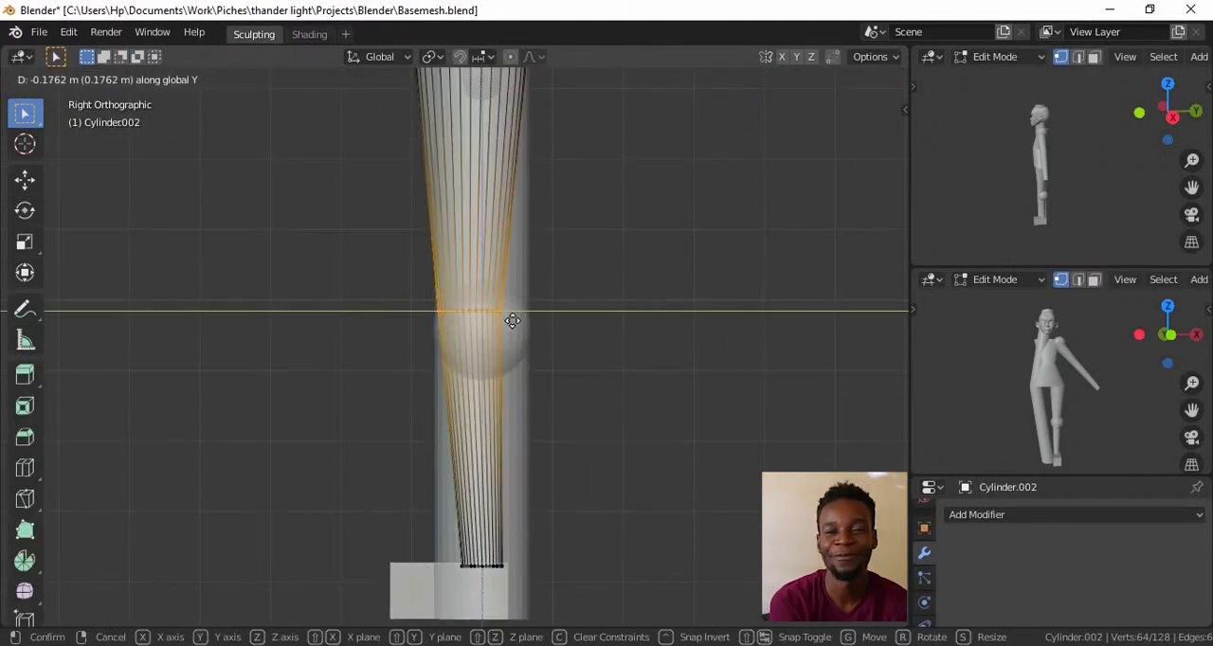
pyautogui.rightClick(518, 327)
# Delete the old long tilted cylinder that runs from the neck to the feet
pyautogui.keyDown('ctrl'); pyautogui.keyDown('alt'); pyautogui.moveTo(544, 371); pyautogui.dragTo(582, 388); pyautogui.keyUp('alt'); pyautogui.keyUp('ctrl')
pyautogui.keyDown('alt'); pyautogui.keyDown('shift'); pyautogui.moveTo(582, 388); pyautogui.dragTo(626, 396); pyautogui.keyUp('shift'); pyautogui.keyUp('alt')
pyautogui.keyDown('ctrl'); pyautogui.keyDown('alt'); pyautogui.moveTo(594, 203); pyautogui.dragTo(559, 301); pyautogui.keyUp('alt'); pyautogui.keyUp('ctrl')
pyautogui.keyDown('alt'); pyautogui.moveTo(559, 301); pyautogui.dragTo(573, 324); pyautogui.keyUp('alt')
pyautogui.press('Tab')
pyautogui.click(470, 349)
pyautogui.press('Delete')
pyautogui.keyDown('alt'); pyautogui.keyDown('shift'); pyautogui.moveTo(572, 324); pyautogui.dragTo(580, 431); pyautogui.keyUp('shift'); pyautogui.keyUp('alt')
pyautogui.keyDown('alt'); pyautogui.moveTo(580, 431); pyautogui.dragTo(594, 393); pyautogui.keyUp('alt')
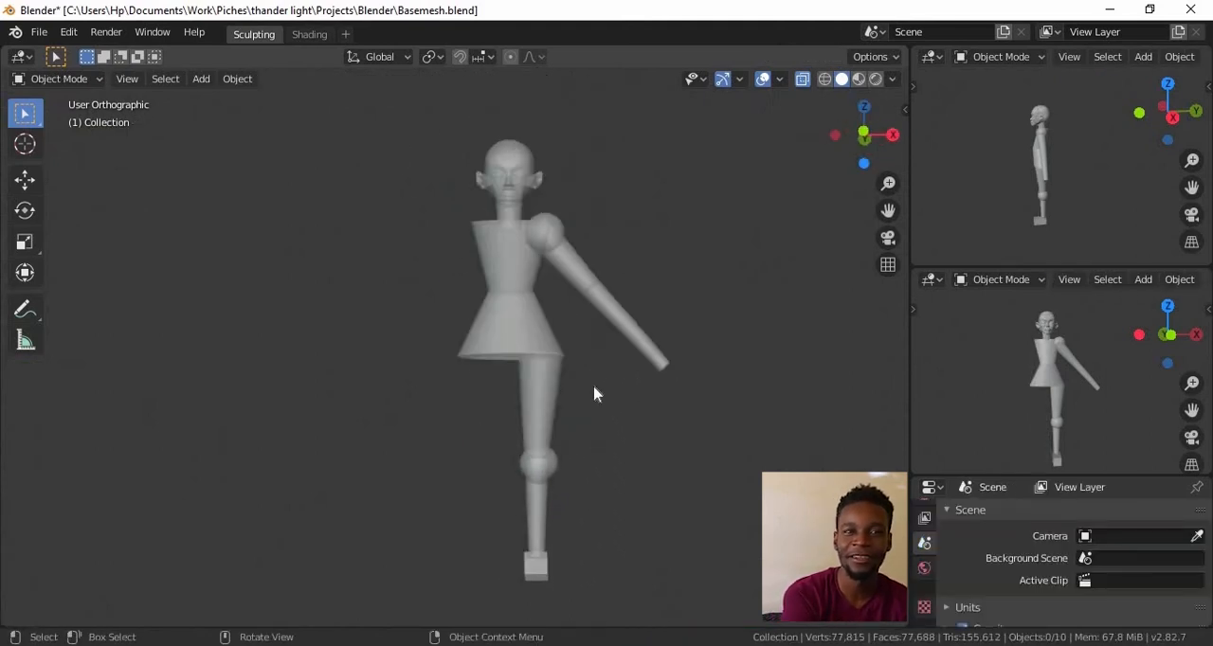
# Move the leg's ankle ring slightly backward in the side view
pyautogui.press('KP_3')
pyautogui.press('Home')
pyautogui.click(510, 371)
pyautogui.keyDown('ctrl'); pyautogui.keyDown('alt'); pyautogui.moveTo(572, 522); pyautogui.dragTo(495, 320); pyautogui.keyUp('alt'); pyautogui.keyUp('ctrl')
pyautogui.keyDown('ctrl'); pyautogui.keyDown('alt'); pyautogui.moveTo(525, 391); pyautogui.dragTo(517, 353); pyautogui.keyUp('alt'); pyautogui.keyUp('ctrl')
pyautogui.keyDown('alt'); pyautogui.keyDown('shift'); pyautogui.moveTo(517, 353); pyautogui.dragTo(513, 292); pyautogui.keyUp('shift'); pyautogui.keyUp('alt')
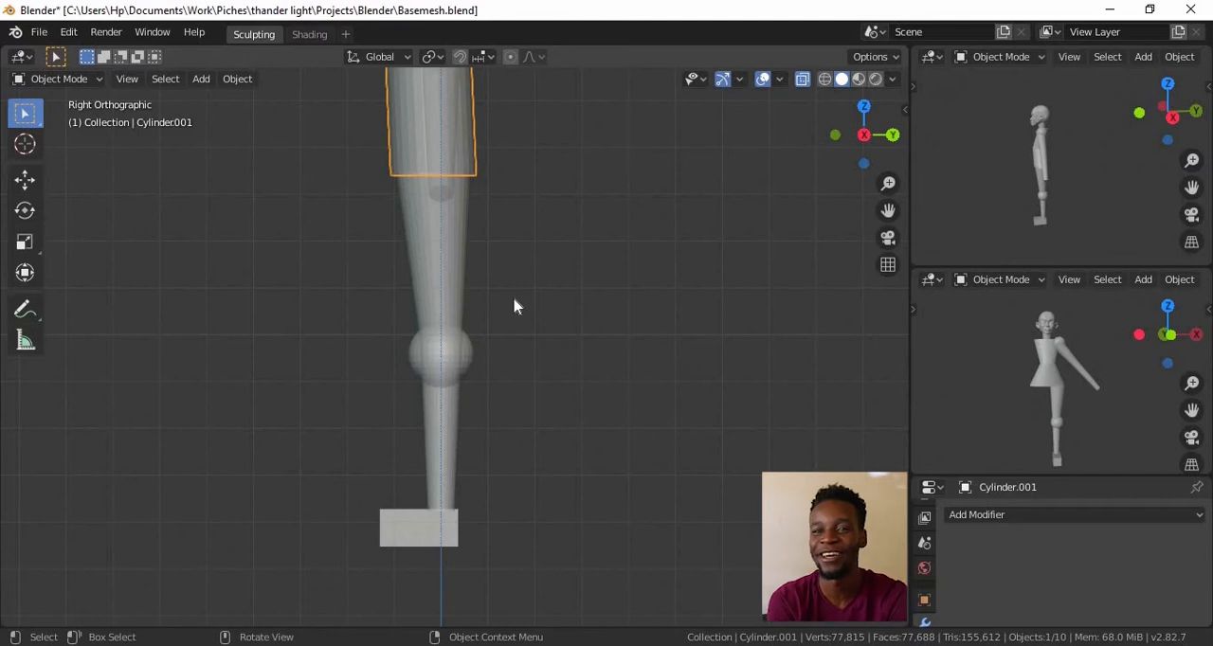
pyautogui.keyDown('ctrl'); pyautogui.keyDown('alt'); pyautogui.moveTo(487, 469); pyautogui.dragTo(483, 444); pyautogui.keyUp('alt'); pyautogui.keyUp('ctrl')
pyautogui.keyDown('alt'); pyautogui.keyDown('shift'); pyautogui.moveTo(483, 444); pyautogui.dragTo(492, 376); pyautogui.keyUp('shift'); pyautogui.keyUp('alt')
pyautogui.click(451, 417)
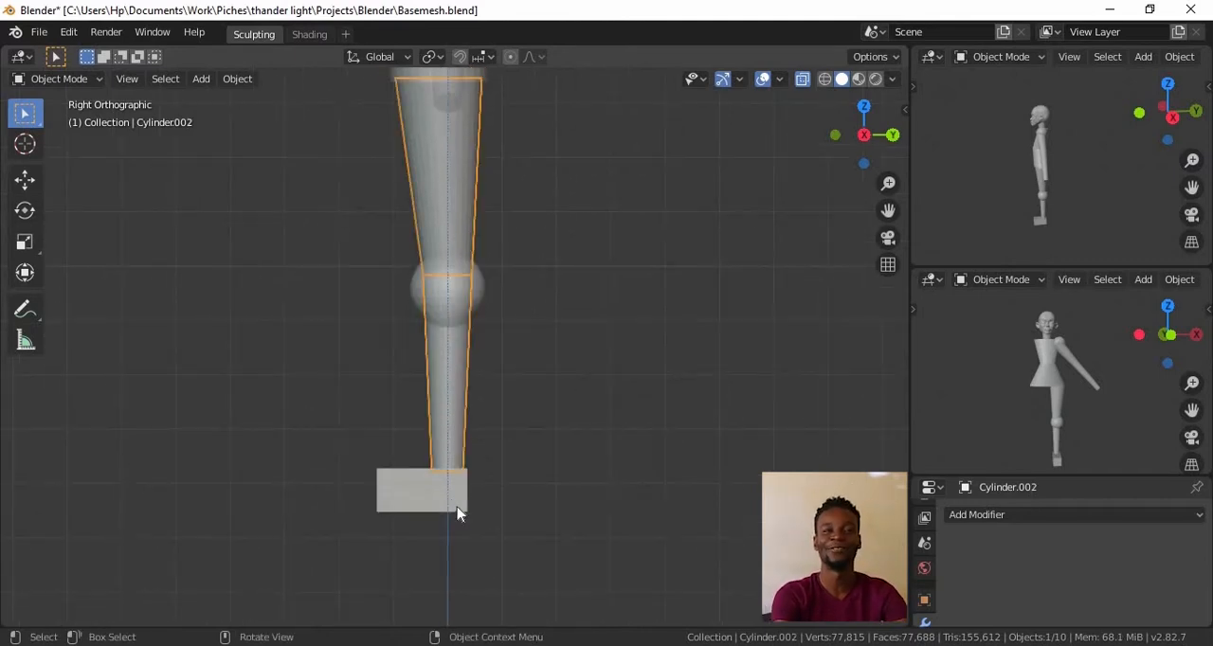
pyautogui.press('Tab')
pyautogui.moveTo(418, 455); pyautogui.dragTo(471, 483)
pyautogui.press('g')
pyautogui.click(471, 478)
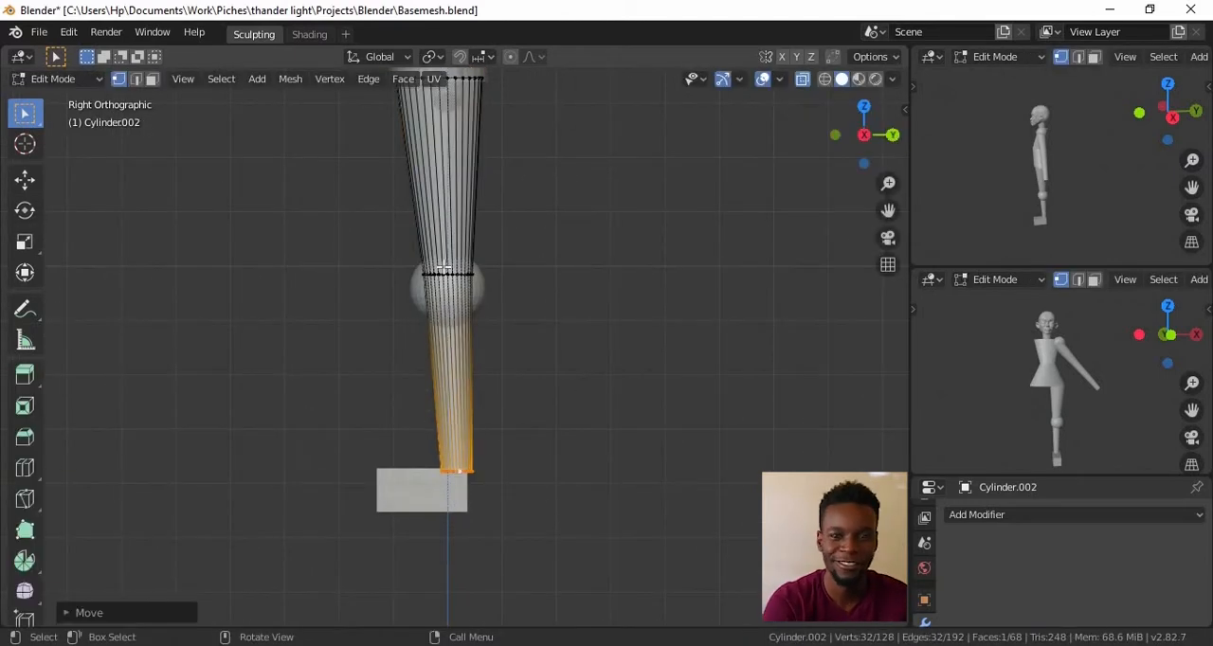
# Shift the leg's knee ring slightly forward along Y
pyautogui.moveTo(406, 254); pyautogui.dragTo(504, 287)
pyautogui.press('g')
pyautogui.press('y')
pyautogui.click(496, 277)
pyautogui.keyDown('ctrl'); pyautogui.keyDown('alt'); pyautogui.moveTo(502, 336); pyautogui.dragTo(503, 305); pyautogui.keyUp('alt'); pyautogui.keyUp('ctrl')
pyautogui.keyDown('alt'); pyautogui.keyDown('shift'); pyautogui.moveTo(503, 305); pyautogui.dragTo(573, 253); pyautogui.keyUp('shift'); pyautogui.keyUp('alt')
# Reposition the foot block under the shifted ankle and turn off X-ray display
pyautogui.press('Tab')
pyautogui.click(488, 472)
pyautogui.press('Tab')
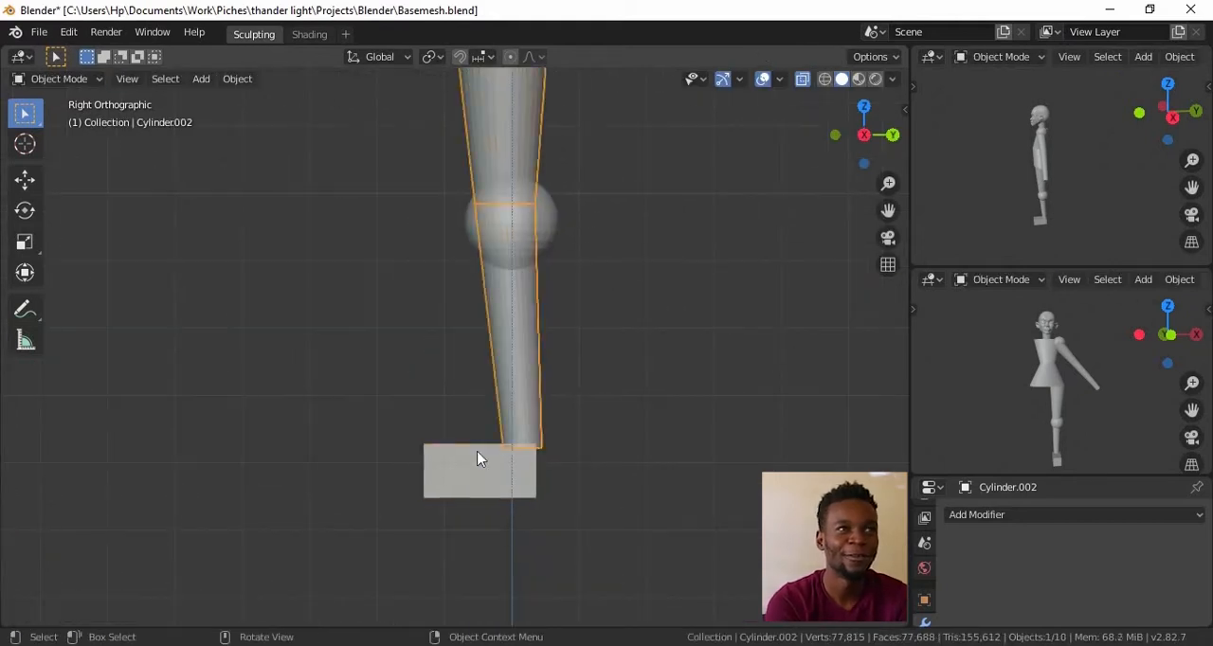
pyautogui.press('a')
pyautogui.press('g')
pyautogui.click(498, 474)
pyautogui.keyDown('ctrl'); pyautogui.keyDown('alt'); pyautogui.moveTo(499, 473); pyautogui.dragTo(507, 531); pyautogui.keyUp('alt'); pyautogui.keyUp('ctrl')
pyautogui.keyDown('alt'); pyautogui.moveTo(503, 313); pyautogui.dragTo(545, 545); pyautogui.keyUp('alt')
pyautogui.keyDown('alt'); pyautogui.moveTo(502, 493); pyautogui.dragTo(566, 403); pyautogui.keyUp('alt')
pyautogui.press('Escape')
pyautogui.hotkey('alt', 'z')
pyautogui.keyDown('ctrl'); pyautogui.keyDown('alt'); pyautogui.moveTo(572, 290); pyautogui.dragTo(575, 342); pyautogui.keyUp('alt'); pyautogui.keyUp('ctrl')
pyautogui.keyDown('alt'); pyautogui.moveTo(607, 341); pyautogui.dragTo(653, 349); pyautogui.keyUp('alt')
pyautogui.press('KP_1')
pyautogui.moveTo(606, 282)
pyautogui.keyDown('ctrl'); pyautogui.keyDown('alt'); pyautogui.mouseDown()
pyautogui.moveTo(606, 338)
pyautogui.moveTo(609, 241)
pyautogui.mouseUp(); pyautogui.keyUp('alt'); pyautogui.keyUp('ctrl')
pyautogui.keyDown('alt'); pyautogui.keyDown('shift'); pyautogui.moveTo(645, 594); pyautogui.dragTo(603, 474); pyautogui.keyUp('shift'); pyautogui.keyUp('alt')
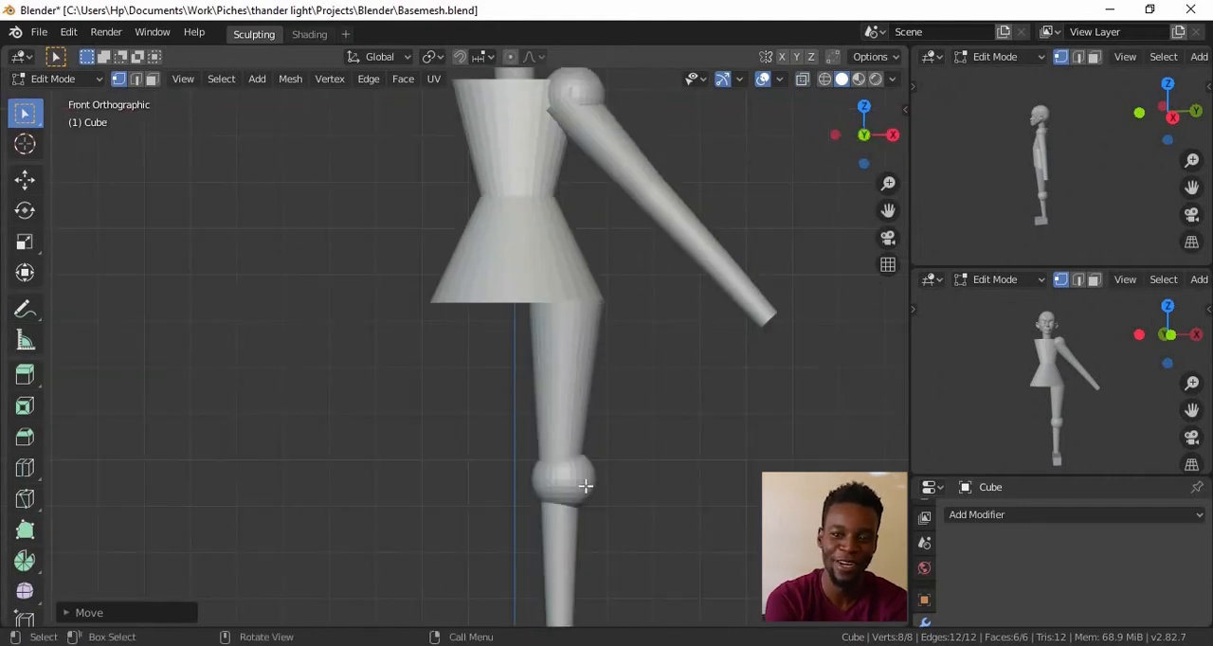
# Shrink the knee sphere and center it on the knee in the front view
pyautogui.press('Tab')
pyautogui.click(580, 480)
pyautogui.press('Tab')
pyautogui.press('s')
pyautogui.click(631, 478)
pyautogui.press('g')
pyautogui.click(614, 468)
# Align the knee sphere with the leg in the side view and refine its scale
pyautogui.press('KP_3')
pyautogui.moveTo(654, 502)
pyautogui.keyDown('ctrl'); pyautogui.keyDown('alt'); pyautogui.mouseDown()
pyautogui.moveTo(675, 374)
pyautogui.moveTo(656, 502)
pyautogui.mouseUp(); pyautogui.keyUp('alt'); pyautogui.keyUp('ctrl')
pyautogui.press('g')
pyautogui.click(715, 379)
pyautogui.press('s')
pyautogui.click(696, 432)
pyautogui.press('g')
pyautogui.click(653, 406)
pyautogui.keyDown('alt'); pyautogui.moveTo(530, 417); pyautogui.dragTo(754, 375); pyautogui.keyUp('alt')
pyautogui.keyDown('ctrl'); pyautogui.keyDown('alt'); pyautogui.moveTo(754, 374); pyautogui.dragTo(626, 317); pyautogui.keyUp('alt'); pyautogui.keyUp('ctrl')
# Select the linked geometry of the shoulder sphere in the front view and resize it
pyautogui.press('KP_1')
pyautogui.press('l')
pyautogui.press('s')
pyautogui.click(665, 272)
# Move the shoulder-end ring of the arm cylinder along the Y axis in the top view
pyautogui.moveTo(665, 272)
pyautogui.keyDown('alt'); pyautogui.mouseDown()
pyautogui.moveTo(580, 295)
pyautogui.moveTo(701, 344)
pyautogui.moveTo(635, 357)
pyautogui.moveTo(654, 286)
pyautogui.mouseUp(); pyautogui.keyUp('alt')
pyautogui.press('KP_7')
pyautogui.keyDown('alt'); pyautogui.keyDown('shift'); pyautogui.moveTo(661, 339); pyautogui.dragTo(504, 550); pyautogui.keyUp('shift'); pyautogui.keyUp('alt')
pyautogui.keyDown('ctrl'); pyautogui.keyDown('alt'); pyautogui.moveTo(585, 449); pyautogui.dragTo(576, 432); pyautogui.keyUp('alt'); pyautogui.keyUp('ctrl')
pyautogui.keyDown('alt'); pyautogui.keyDown('shift'); pyautogui.moveTo(538, 472); pyautogui.dragTo(531, 480); pyautogui.keyUp('shift'); pyautogui.keyUp('alt')
pyautogui.press('Tab')
pyautogui.click(529, 482)
pyautogui.press('Tab')
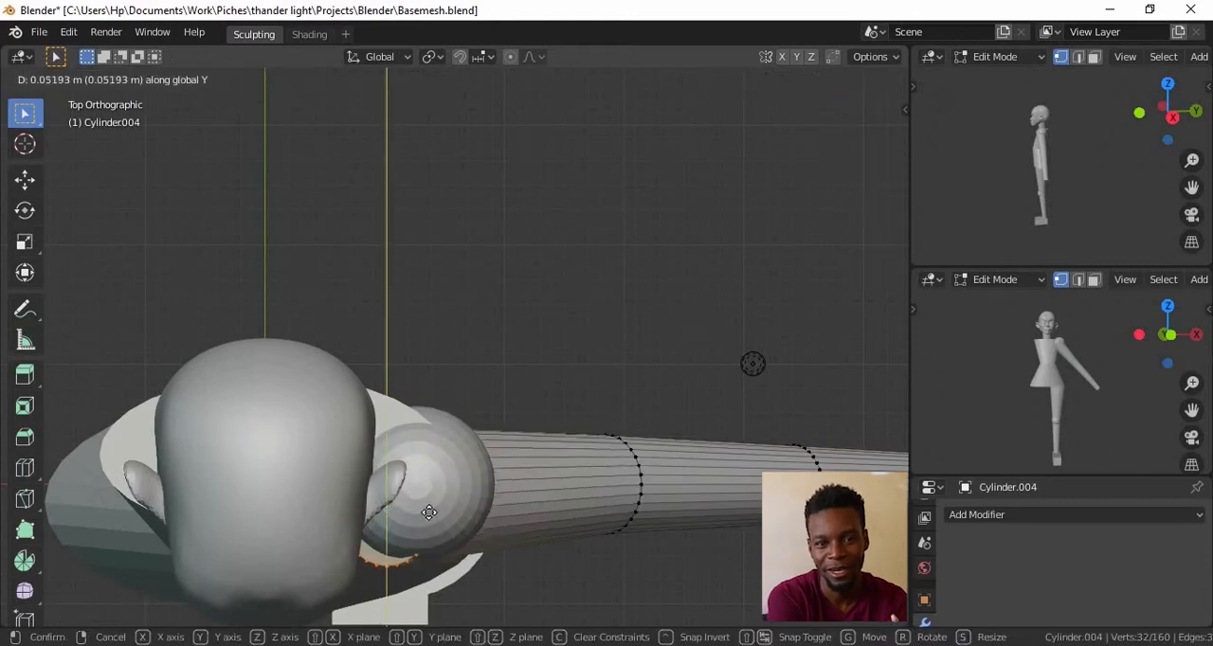
pyautogui.click(429, 501)
# Select the whole upper-arm ring through the mesh and shift it along the Y axis in the top view
pyautogui.hotkey('alt', 'z')
pyautogui.moveTo(545, 391); pyautogui.dragTo(657, 607)
pyautogui.hotkey('alt', 'z')
pyautogui.press('g')
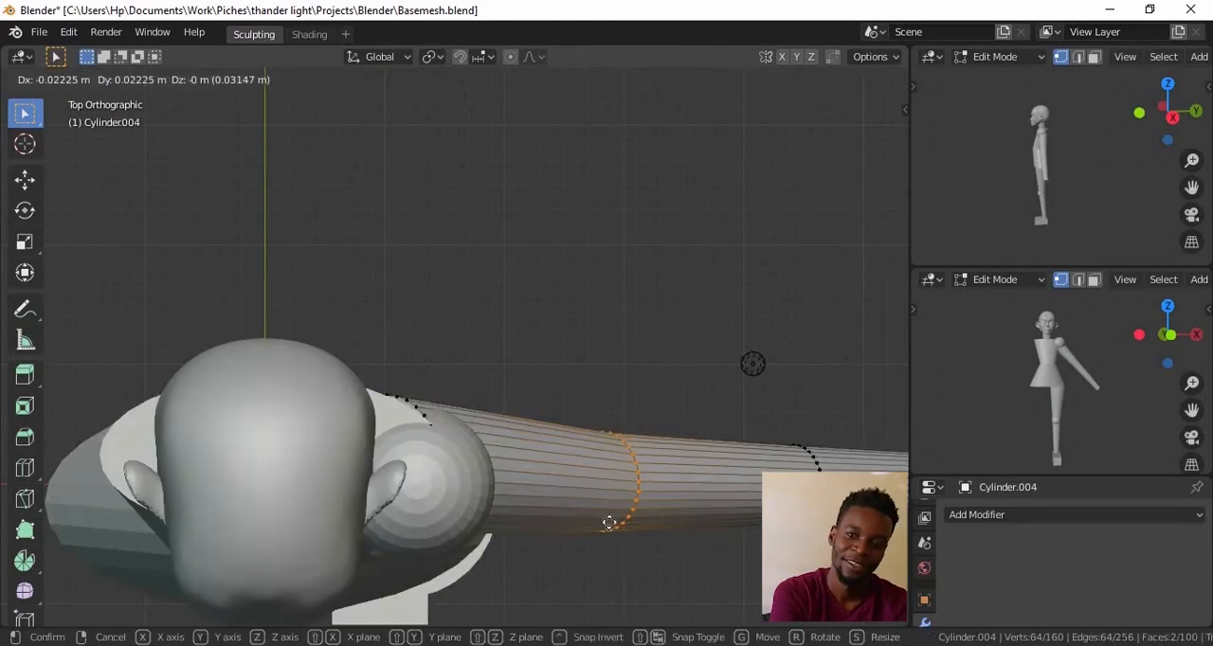
pyautogui.press('y')
pyautogui.click(609, 496)
pyautogui.keyDown('alt'); pyautogui.keyDown('shift'); pyautogui.moveTo(609, 496); pyautogui.dragTo(281, 456); pyautogui.keyUp('shift'); pyautogui.keyUp('alt')
pyautogui.keyDown('ctrl'); pyautogui.keyDown('alt'); pyautogui.moveTo(280, 456); pyautogui.dragTo(285, 432); pyautogui.keyUp('alt'); pyautogui.keyUp('ctrl')
pyautogui.hotkey('alt', 'a')
# Select the whole ring near the elbow and reposition it in the top view to refine the arm's curve
pyautogui.hotkey('alt', 'z')
pyautogui.moveTo(580, 410); pyautogui.dragTo(662, 516)
pyautogui.press('g')
pyautogui.click(592, 466)
pyautogui.keyDown('alt'); pyautogui.moveTo(580, 466); pyautogui.dragTo(553, 392); pyautogui.keyUp('alt')
pyautogui.keyDown('alt'); pyautogui.keyDown('shift'); pyautogui.moveTo(474, 383); pyautogui.dragTo(585, 480); pyautogui.keyUp('shift'); pyautogui.keyUp('alt')
pyautogui.press('z')
pyautogui.hotkey('alt', 'z')
pyautogui.moveTo(663, 417)
pyautogui.keyDown('ctrl'); pyautogui.keyDown('alt'); pyautogui.mouseDown()
pyautogui.moveTo(644, 486)
pyautogui.moveTo(625, 496)
pyautogui.mouseUp(); pyautogui.keyUp('alt'); pyautogui.keyUp('ctrl')
pyautogui.press('Tab')
# Move the arm's wrist-end ring in the front view so the forearm bends downward
pyautogui.click(432, 403)
pyautogui.keyDown('alt'); pyautogui.moveTo(474, 426); pyautogui.dragTo(512, 465); pyautogui.keyUp('alt')
pyautogui.keyDown('alt'); pyautogui.keyDown('shift'); pyautogui.moveTo(511, 465); pyautogui.dragTo(578, 485); pyautogui.keyUp('shift'); pyautogui.keyUp('alt')
pyautogui.keyDown('ctrl'); pyautogui.keyDown('alt'); pyautogui.moveTo(579, 485); pyautogui.dragTo(596, 425); pyautogui.keyUp('alt'); pyautogui.keyUp('ctrl')
pyautogui.press('KP_1')
pyautogui.keyDown('ctrl'); pyautogui.keyDown('alt'); pyautogui.moveTo(597, 426); pyautogui.dragTo(607, 360); pyautogui.keyUp('alt'); pyautogui.keyUp('ctrl')
pyautogui.press('Tab')
pyautogui.press('Tab')
pyautogui.click(729, 372)
pyautogui.press('Tab')
pyautogui.press('g')
pyautogui.click(716, 390)
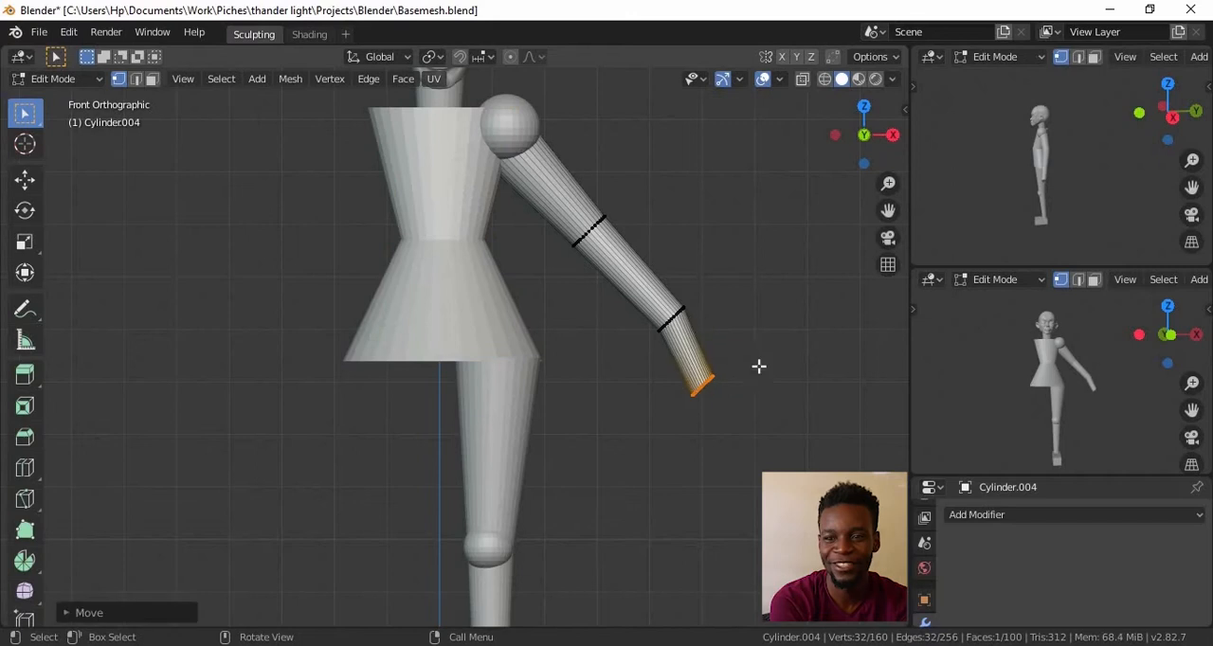
pyautogui.press('Tab')
# Add a Mirror modifier to the leg cylinder
pyautogui.keyDown('ctrl'); pyautogui.keyDown('alt'); pyautogui.moveTo(598, 378); pyautogui.dragTo(661, 432); pyautogui.keyUp('alt'); pyautogui.keyUp('ctrl')
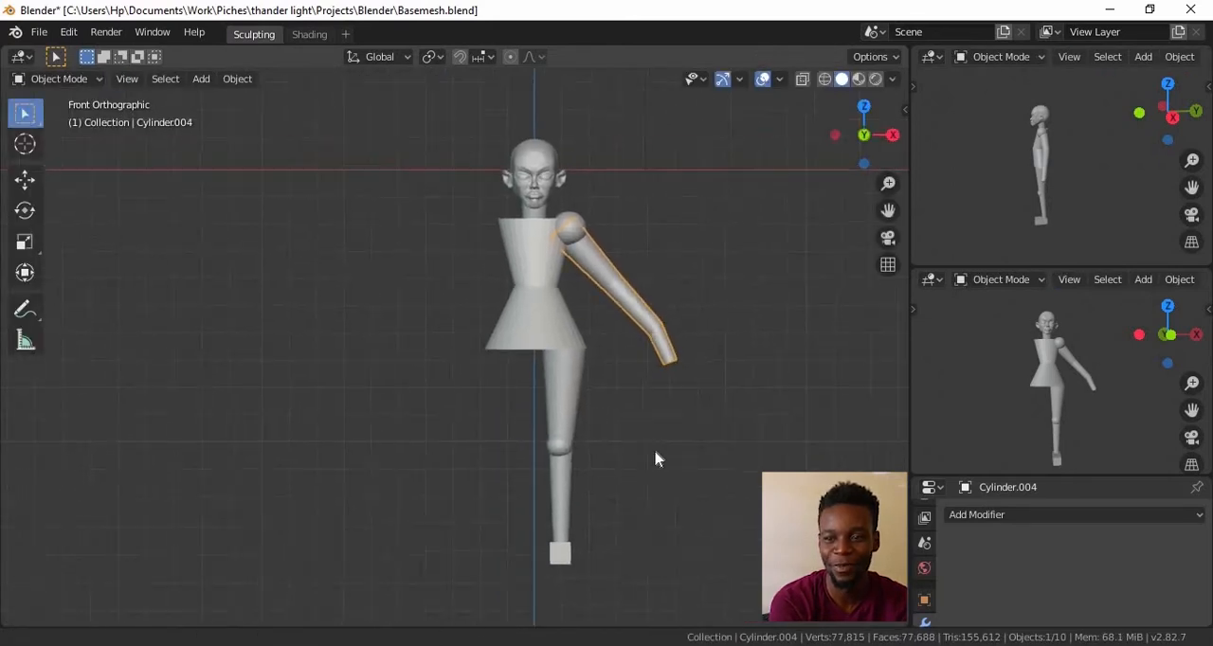
pyautogui.click(571, 398)
pyautogui.click(1076, 515)
pyautogui.click(872, 323)
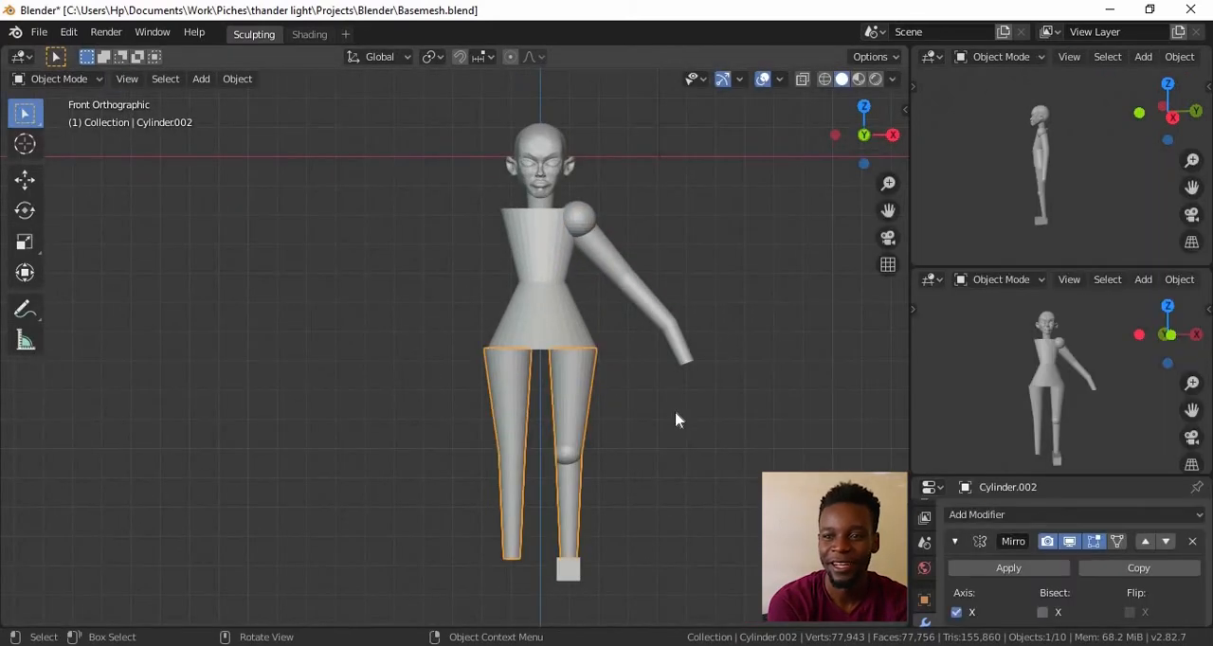
# Add Mirror modifiers to the arm cylinder and the shoulder sphere
pyautogui.click(678, 344)
pyautogui.click(985, 514)
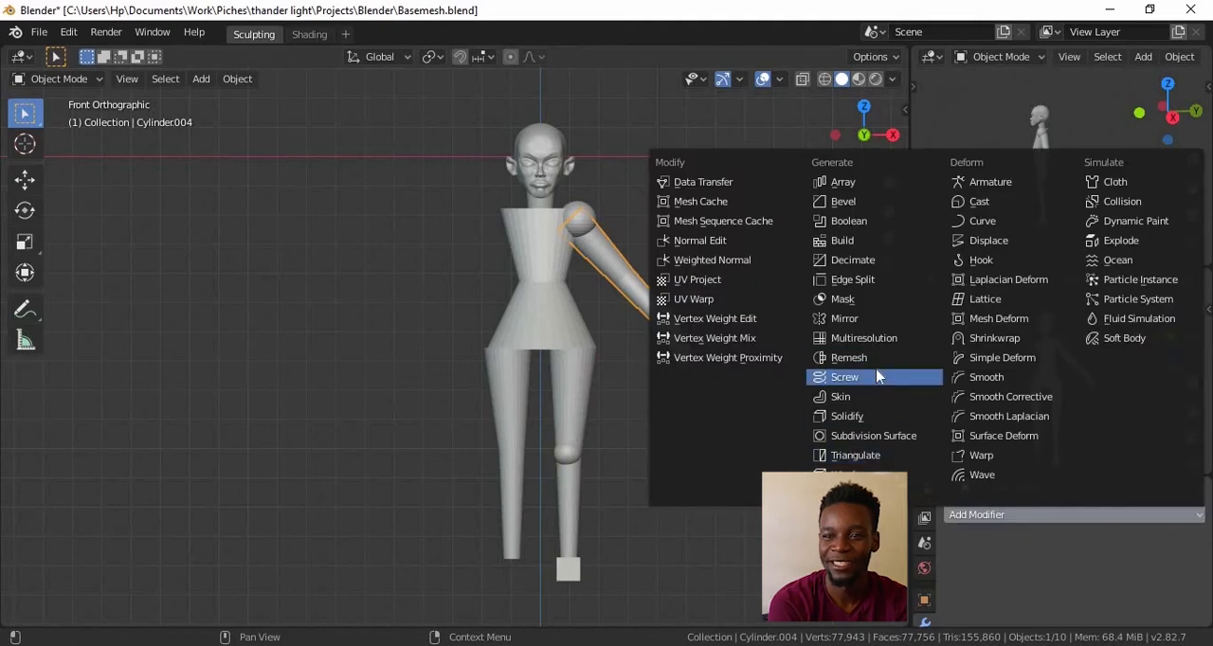
pyautogui.click(844, 319)
pyautogui.click(578, 218)
pyautogui.click(985, 514)
pyautogui.click(844, 318)
pyautogui.keyDown('ctrl'); pyautogui.keyDown('alt'); pyautogui.moveTo(595, 152); pyautogui.dragTo(619, 395); pyautogui.keyUp('alt'); pyautogui.keyUp('ctrl')
pyautogui.click(496, 225)
pyautogui.keyDown('ctrl'); pyautogui.keyDown('alt'); pyautogui.moveTo(607, 303); pyautogui.dragTo(628, 395); pyautogui.keyUp('alt'); pyautogui.keyUp('ctrl')
pyautogui.hotkey('shift', 's')
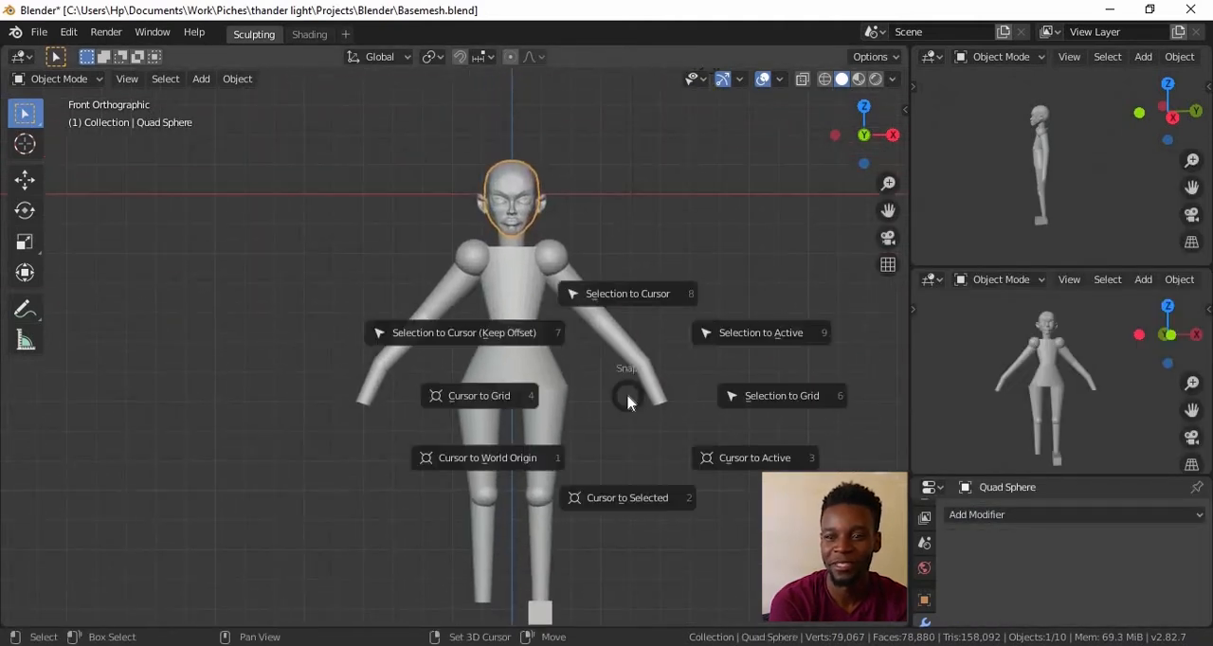
pyautogui.press('Escape')
# Snap the mirrored leg cylinder to the 3D cursor
pyautogui.click(554, 432)
pyautogui.hotkey('shift', 's')
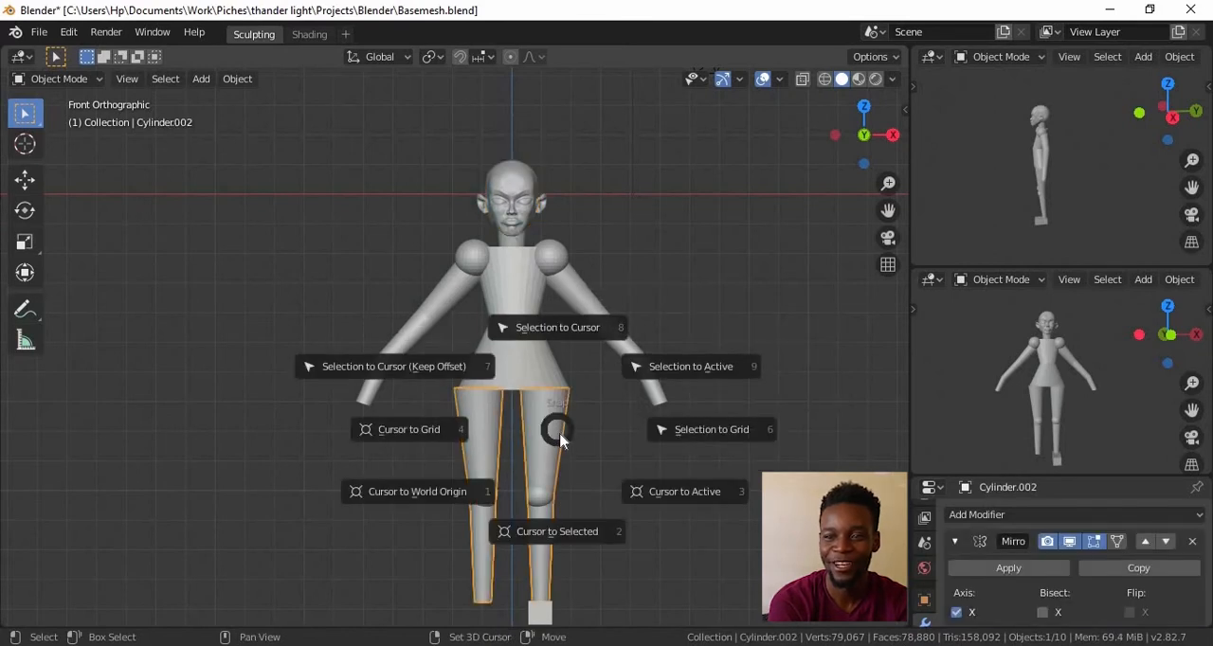
pyautogui.click(567, 326)
pyautogui.scroll(4, 626, 333)
pyautogui.scroll(-3, 597, 508)
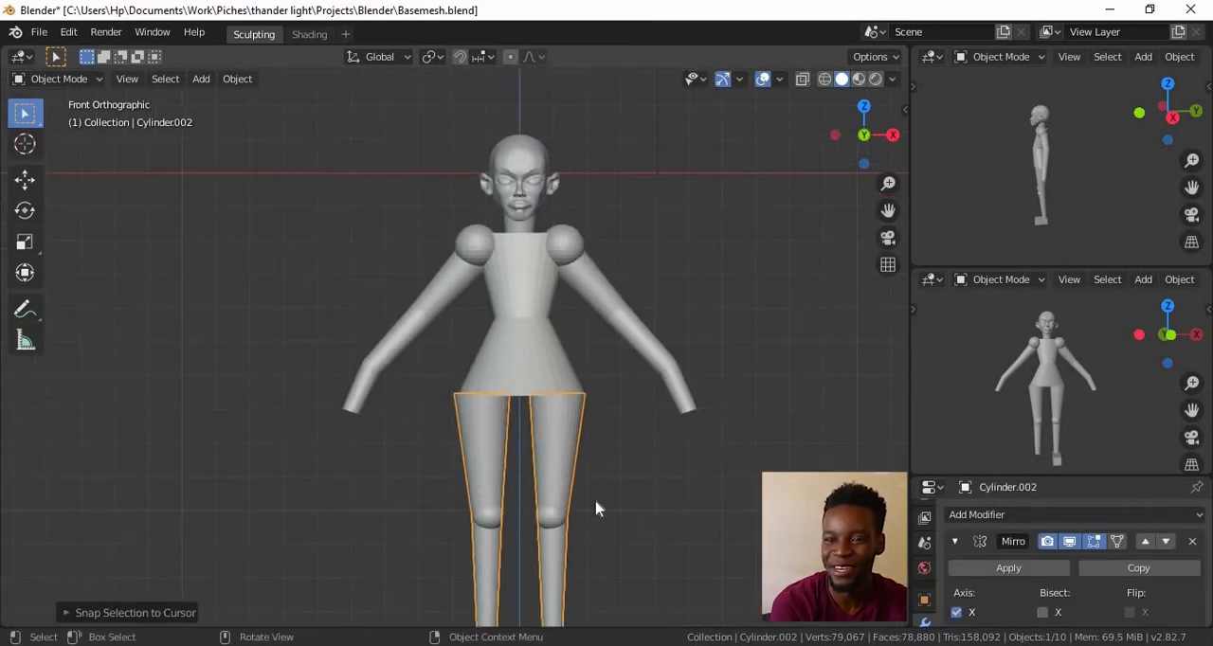
pyautogui.scroll(-1, 664, 521)
pyautogui.scroll(4, 625, 396)
pyautogui.scroll(-3, 606, 384)
# Snap the torso cylinder to the 3D cursor
pyautogui.click(522, 372)
pyautogui.hotkey('shift', 's')
pyautogui.click(542, 339)
pyautogui.scroll(4, 607, 330)
pyautogui.scroll(-4, 614, 379)
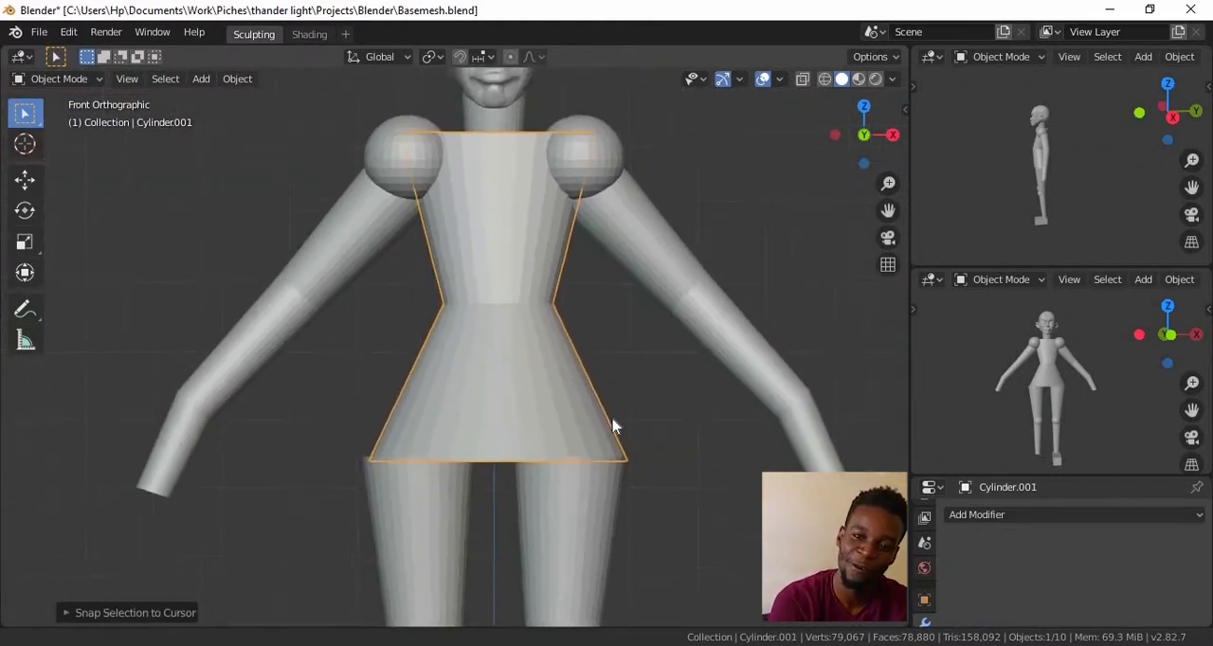
pyautogui.click(544, 278)
pyautogui.click(481, 146)
pyautogui.keyDown('shift'); pyautogui.moveTo(541, 233); pyautogui.dragTo(533, 484, button='middle'); pyautogui.keyUp('shift')
pyautogui.keyDown('ctrl'); pyautogui.moveTo(533, 483); pyautogui.dragTo(540, 360, button='middle'); pyautogui.keyUp('ctrl')
pyautogui.scroll(-1, 531, 374)
pyautogui.scroll(2, 550, 379)
pyautogui.scroll(-6, 555, 408)
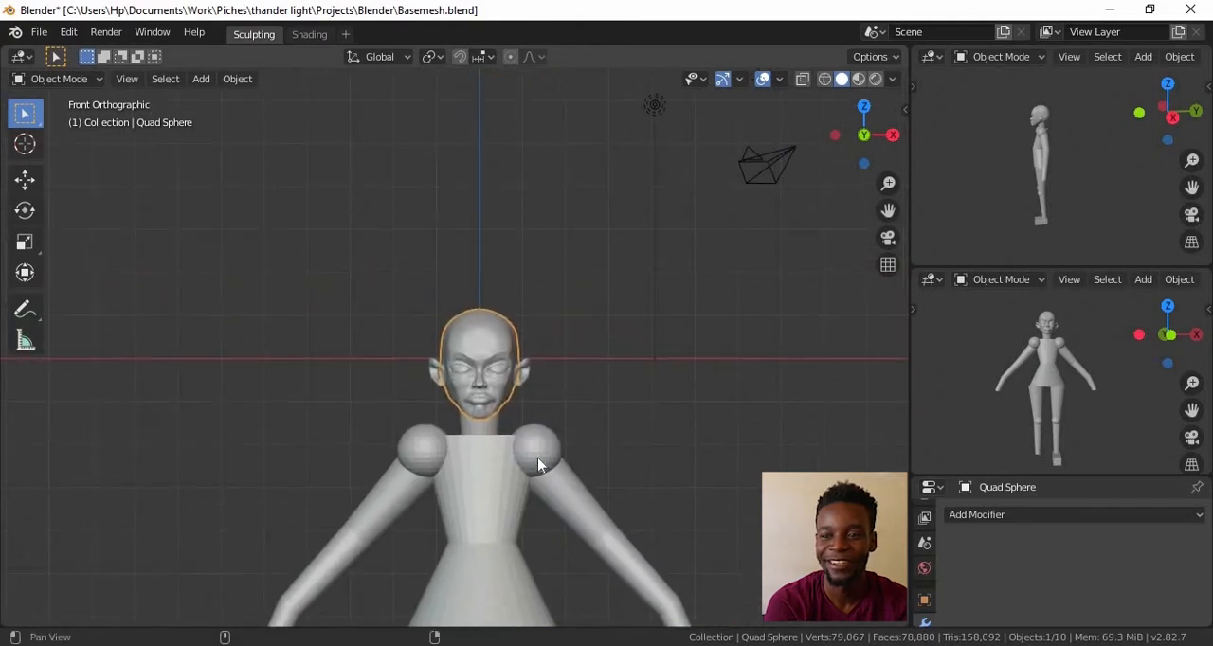
pyautogui.hotkey('shift', 's')
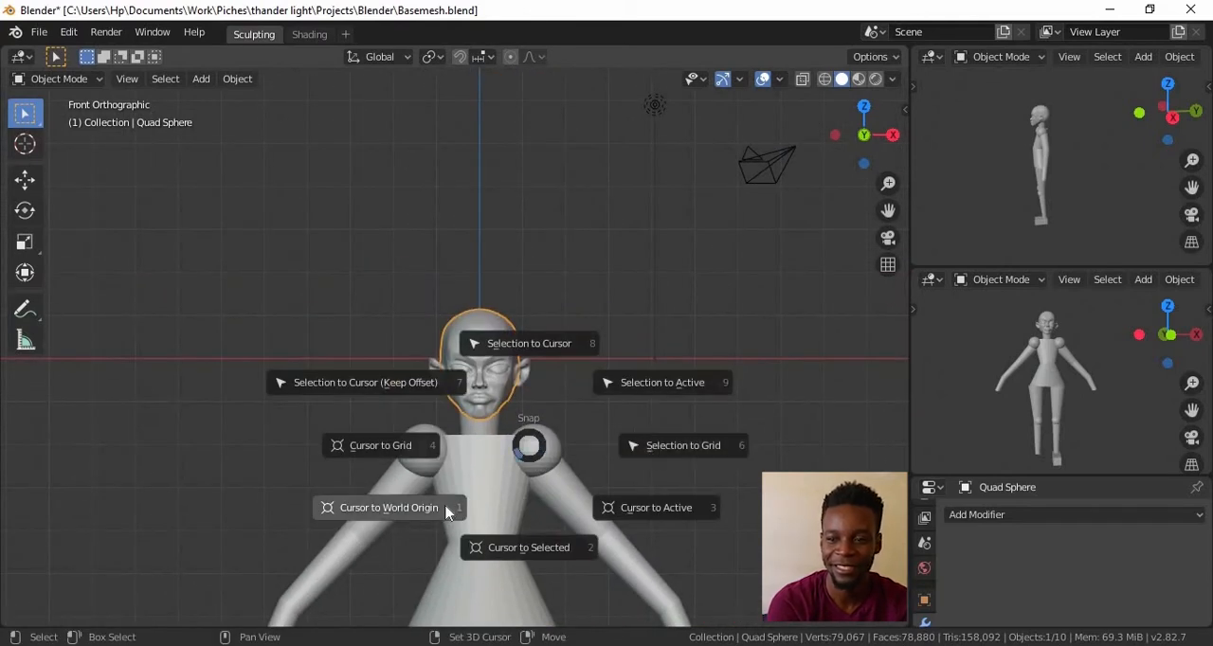
pyautogui.click(541, 446)
# Snap the mirrored shoulder spheres and the body part below them to the 3D cursor
pyautogui.click(536, 445)
pyautogui.hotkey('shift', 's')
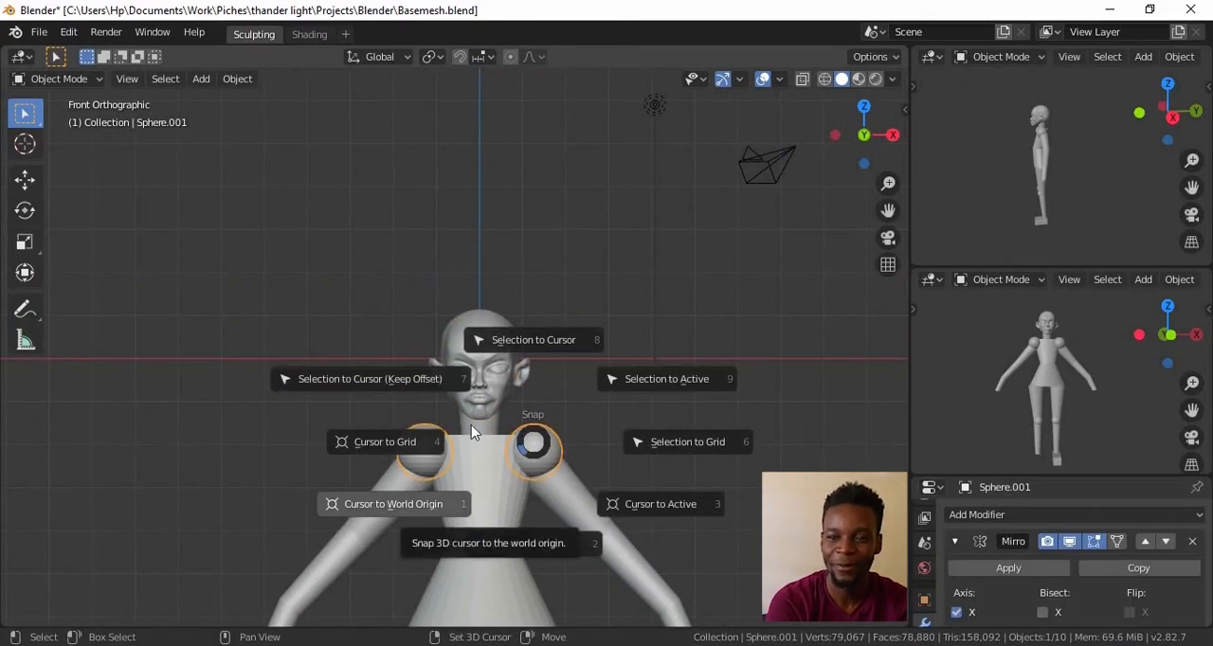
pyautogui.click(529, 339)
pyautogui.keyDown('shift'); pyautogui.moveTo(557, 597); pyautogui.dragTo(579, 308, button='middle'); pyautogui.keyUp('shift')
pyautogui.scroll(1, 574, 311)
pyautogui.click(563, 315)
pyautogui.hotkey('shift', 's')
pyautogui.click(542, 221)
# Snap the mirrored arm cylinder to the 3D cursor and set its origin to the 3D cursor
pyautogui.click(536, 139)
pyautogui.click(407, 143)
pyautogui.hotkey('shift', 's')
pyautogui.click(427, 54)
pyautogui.keyDown('shift'); pyautogui.moveTo(574, 191); pyautogui.dragTo(566, 474, button='middle'); pyautogui.keyUp('shift')
pyautogui.rightClick(579, 432)
pyautogui.moveTo(567, 383)
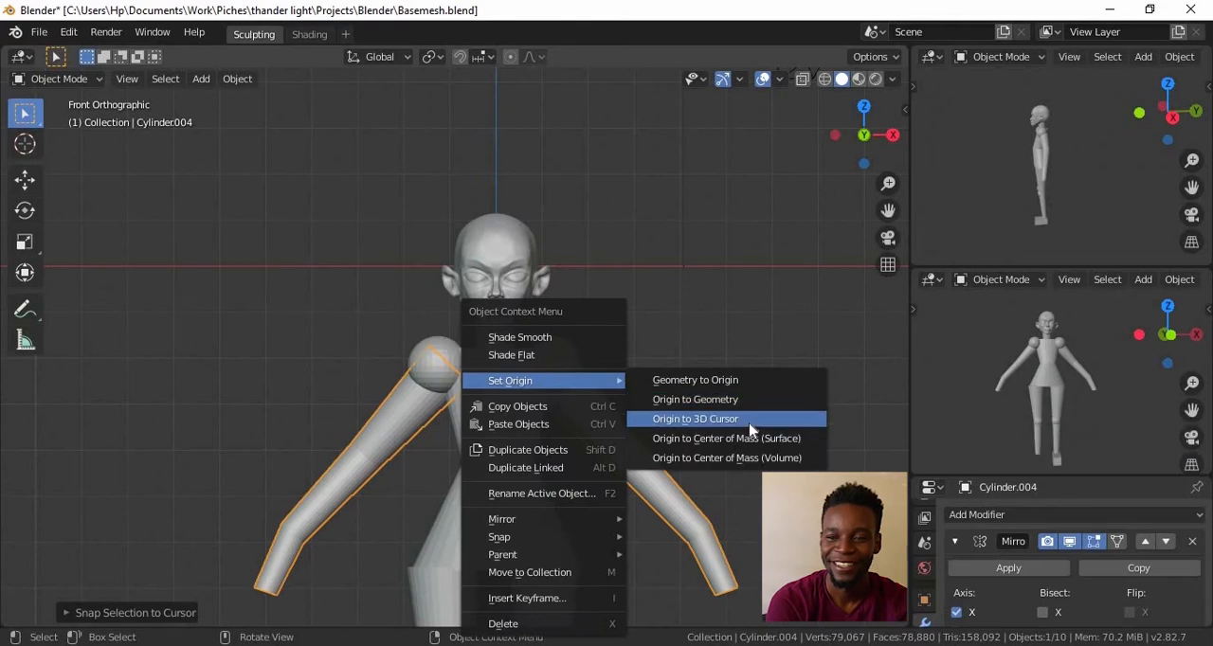
pyautogui.click(752, 430)
# Set a new origin for the mirrored leg cylinder and apply all its transforms
pyautogui.keyDown('shift'); pyautogui.moveTo(584, 610); pyautogui.dragTo(585, 439, button='middle'); pyautogui.keyUp('shift')
pyautogui.click(584, 439)
pyautogui.rightClick(559, 458)
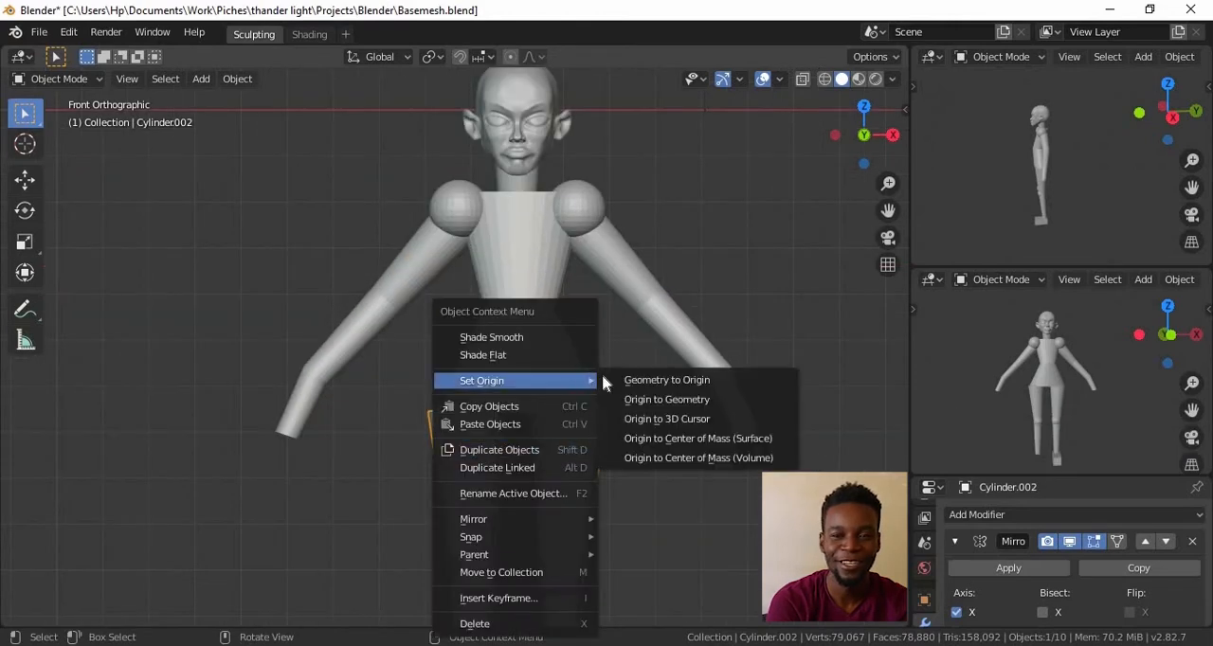
pyautogui.click(711, 406)
pyautogui.hotkey('ctrl', 'a')
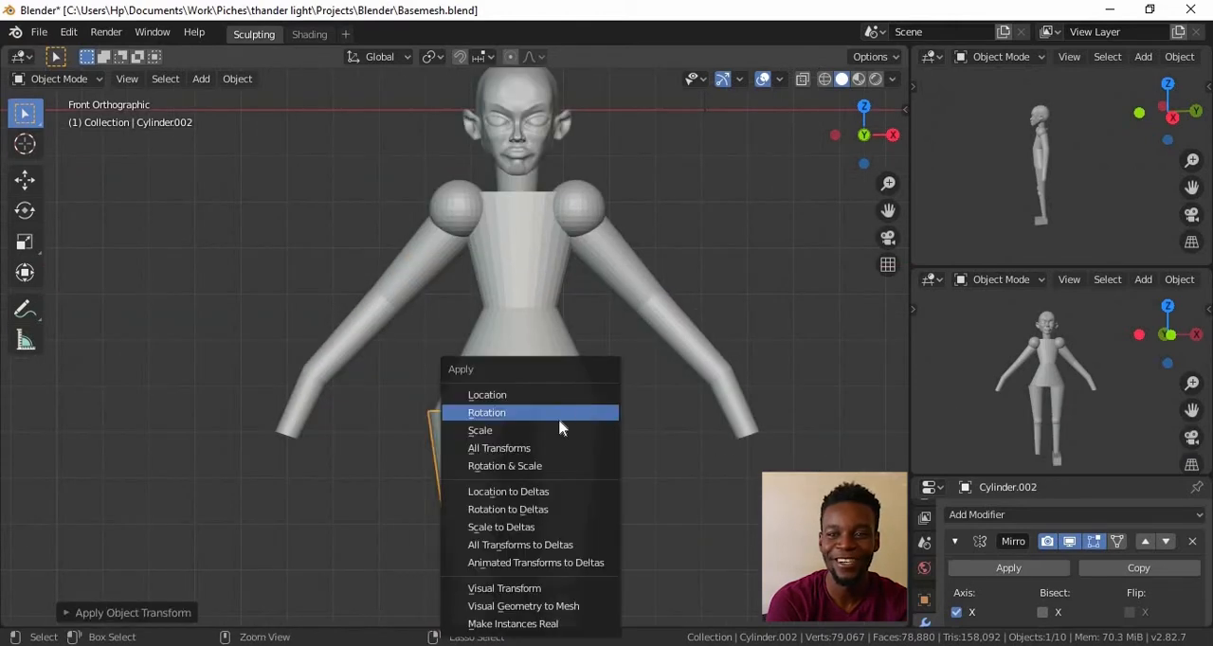
pyautogui.click(521, 448)
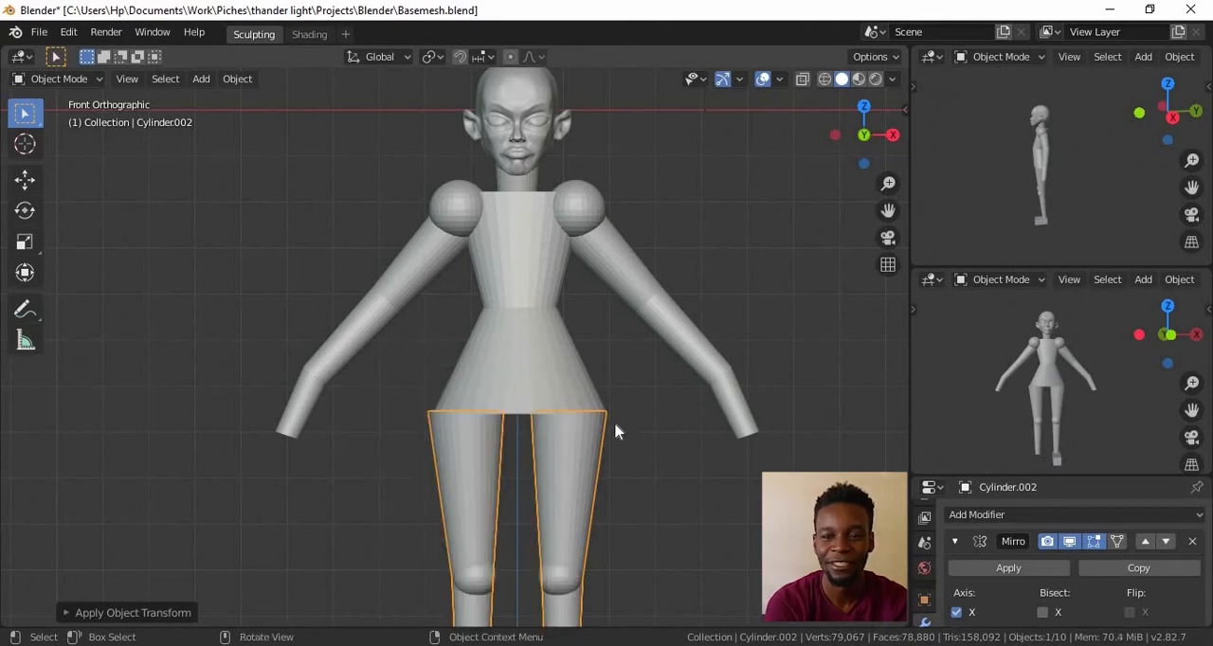
# Edit the torso mesh and cut its bottom cap in two along the centre line
pyautogui.click(595, 404)
pyautogui.keyDown('ctrl'); pyautogui.keyDown('alt'); pyautogui.moveTo(644, 477); pyautogui.dragTo(523, 395); pyautogui.keyUp('alt'); pyautogui.keyUp('ctrl')
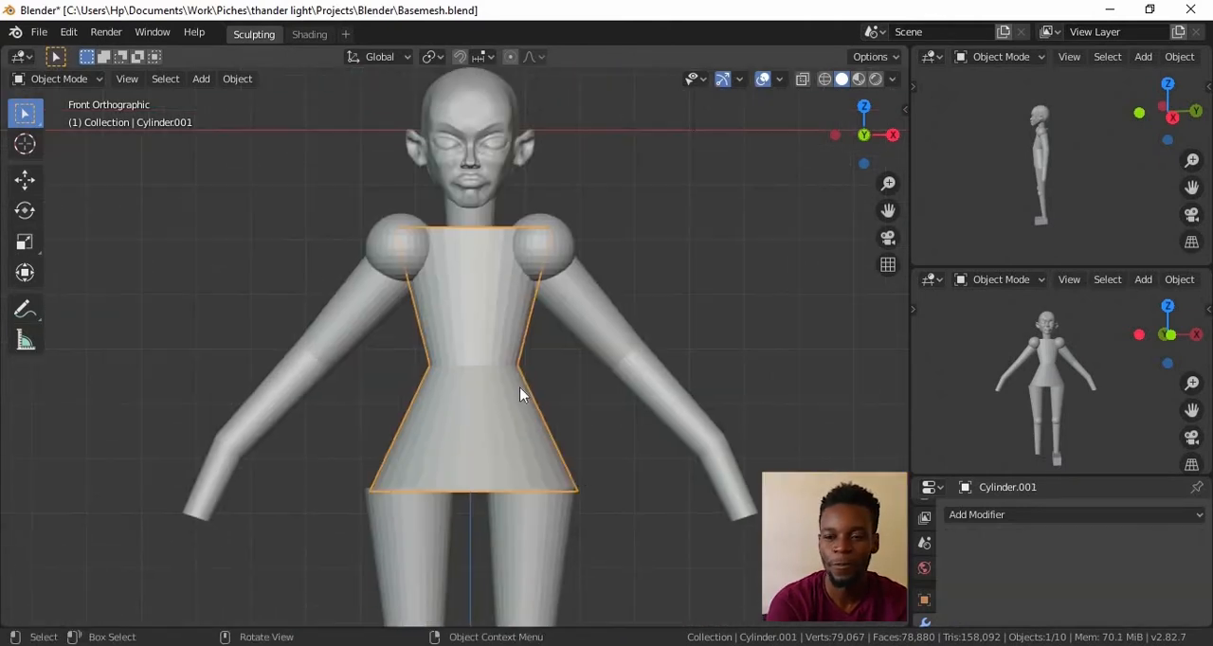
pyautogui.press('Tab')
pyautogui.keyDown('alt'); pyautogui.moveTo(518, 545); pyautogui.dragTo(483, 359); pyautogui.keyUp('alt')
pyautogui.press('k')
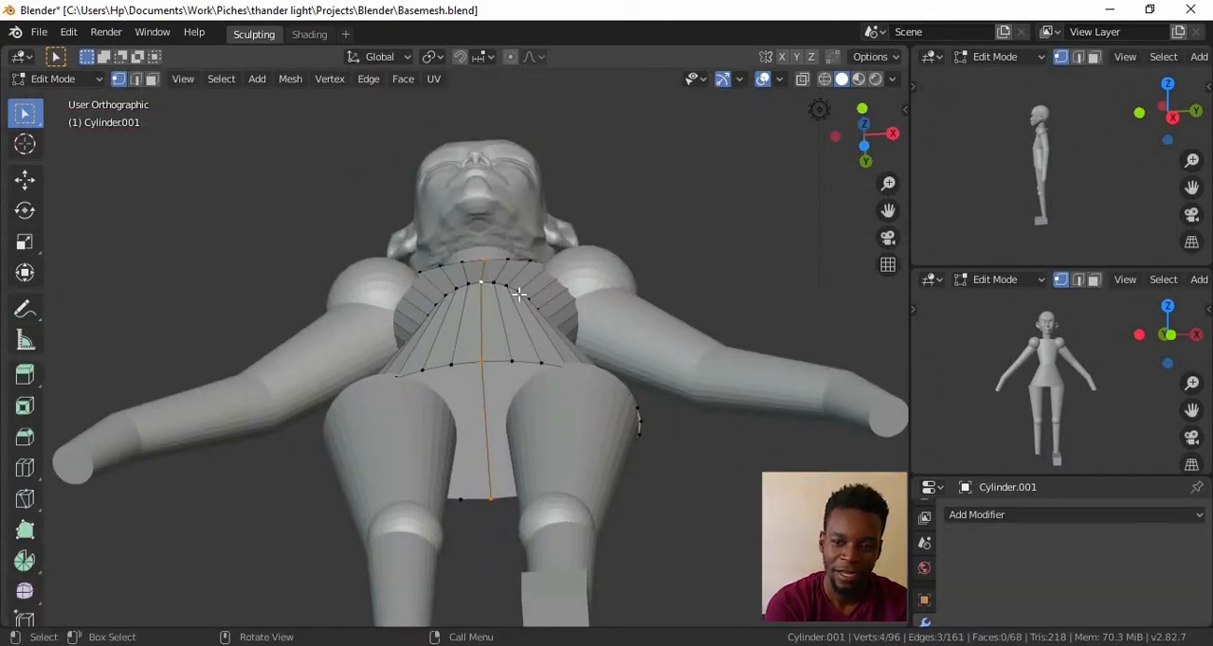
# Isolate the torso and split its top cap with an edge along the centre line
pyautogui.press('KP_Divide')
pyautogui.keyDown('ctrl'); pyautogui.keyDown('alt'); pyautogui.moveTo(536, 314); pyautogui.dragTo(486, 334); pyautogui.keyUp('alt'); pyautogui.keyUp('ctrl')
pyautogui.click(454, 254)
pyautogui.press('Return')
pyautogui.keyDown('alt'); pyautogui.moveTo(559, 332); pyautogui.dragTo(572, 460); pyautogui.keyUp('alt')
pyautogui.keyDown('alt'); pyautogui.moveTo(572, 460); pyautogui.dragTo(432, 354); pyautogui.keyUp('alt')
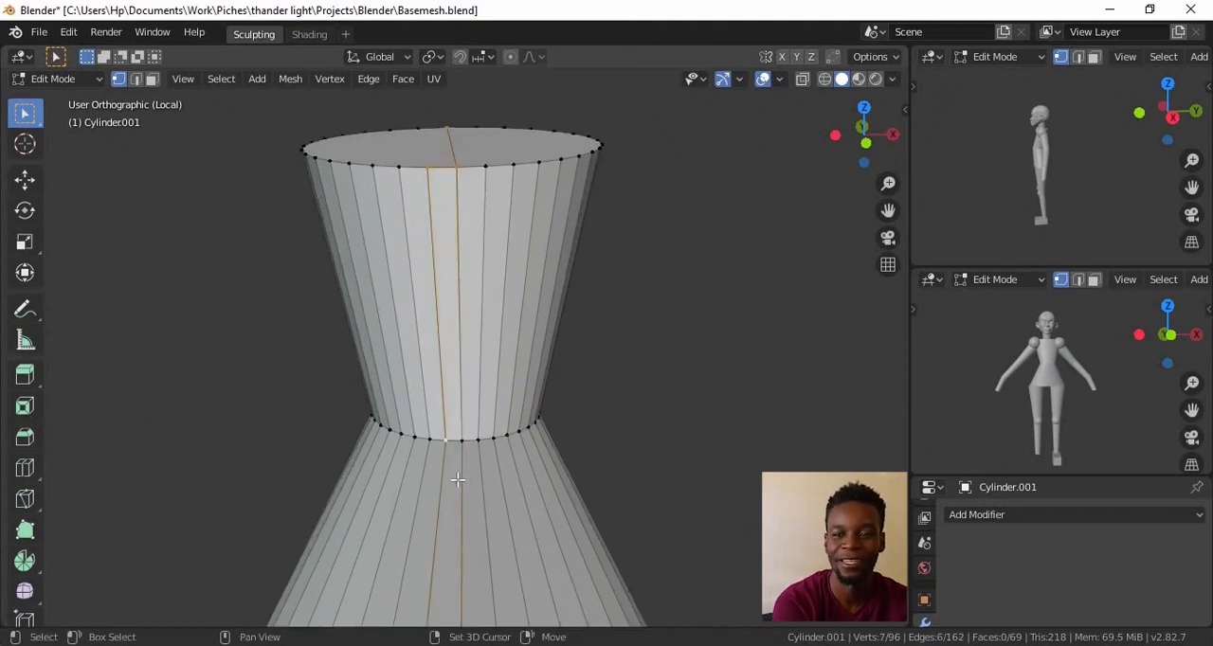
# Select the faces of the torso's negative X half and delete them, leaving the positive X half
pyautogui.keyDown('alt'); pyautogui.moveTo(462, 476); pyautogui.dragTo(448, 400); pyautogui.keyUp('alt')
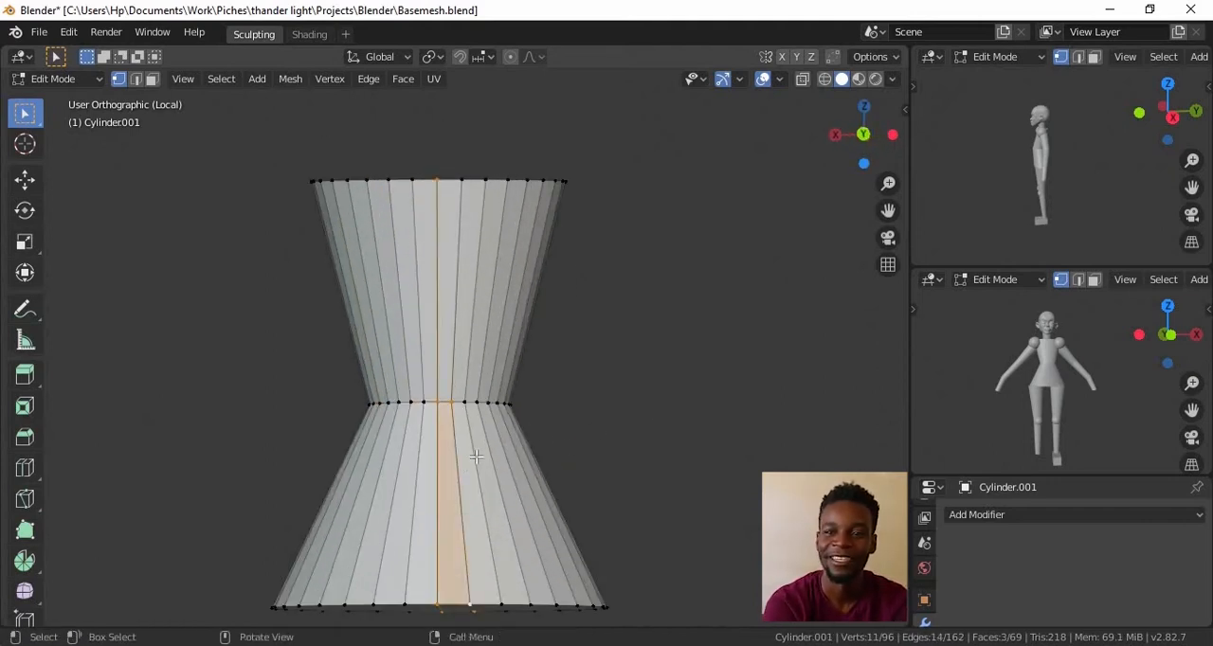
pyautogui.keyDown('alt'); pyautogui.moveTo(464, 462); pyautogui.dragTo(162, 73); pyautogui.keyUp('alt')
pyautogui.keyDown('alt'); pyautogui.moveTo(418, 300); pyautogui.dragTo(437, 332); pyautogui.keyUp('alt')
pyautogui.press('x')
pyautogui.click(466, 404)
pyautogui.press('l')
pyautogui.press('x')
pyautogui.click(443, 366)
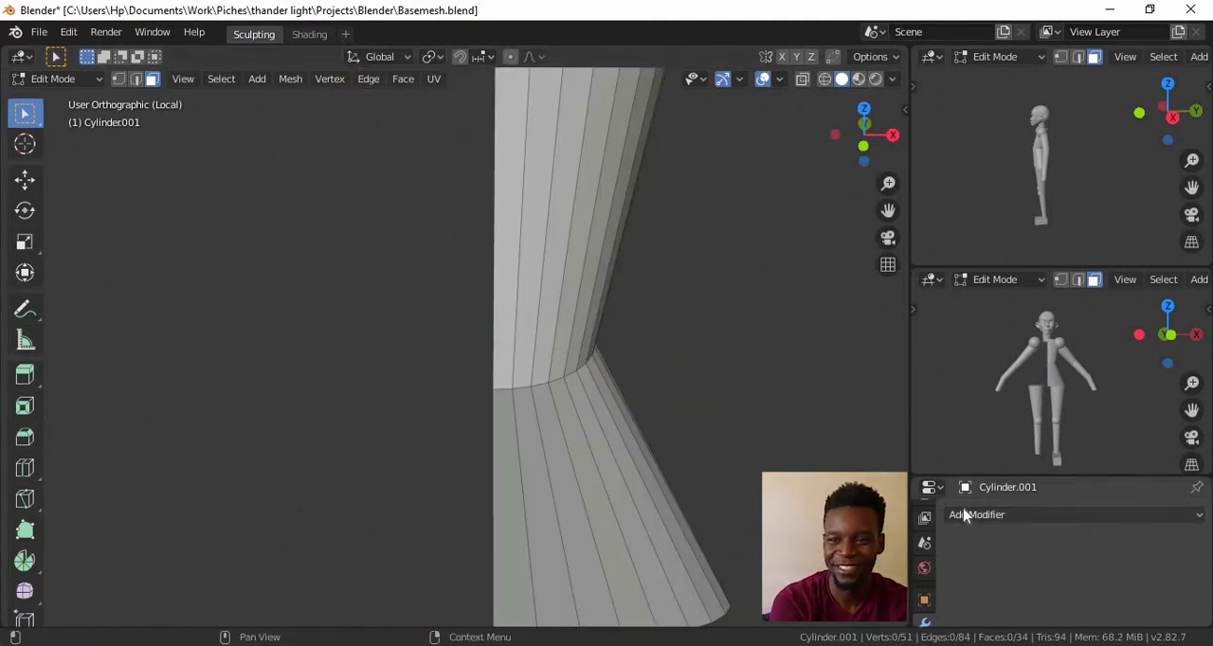
# Add a Mirror modifier to the remaining torso half
pyautogui.click(972, 516)
pyautogui.click(837, 332)
pyautogui.scroll(-2, 669, 392)
pyautogui.keyDown('alt'); pyautogui.moveTo(669, 393); pyautogui.dragTo(628, 375); pyautogui.keyUp('alt')
# Enable Clipping on the torso's Mirror modifier and move the centre seam vertices along X to close the gap
pyautogui.press('KP_1')
pyautogui.scroll(1, 256, 104)
pyautogui.keyDown('alt'); pyautogui.keyDown('shift'); pyautogui.moveTo(256, 105); pyautogui.dragTo(284, 223); pyautogui.keyUp('shift'); pyautogui.keyUp('alt')
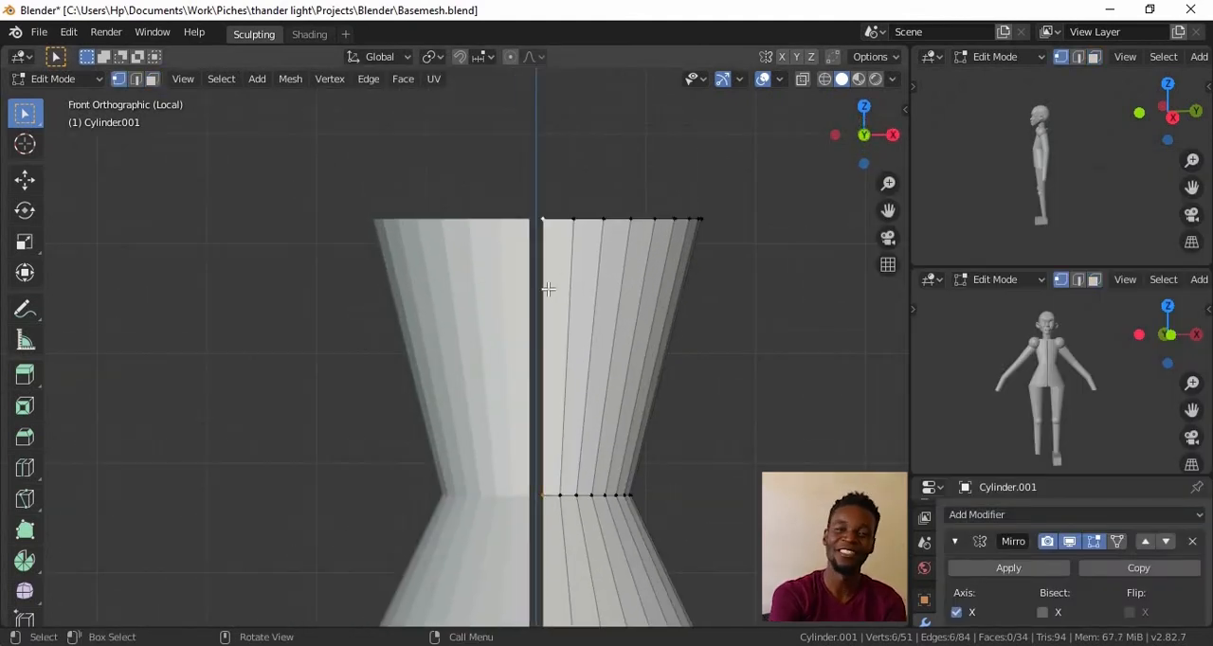
pyautogui.click(1086, 570)
pyautogui.press('g')
pyautogui.press('x')
pyautogui.click(576, 398)
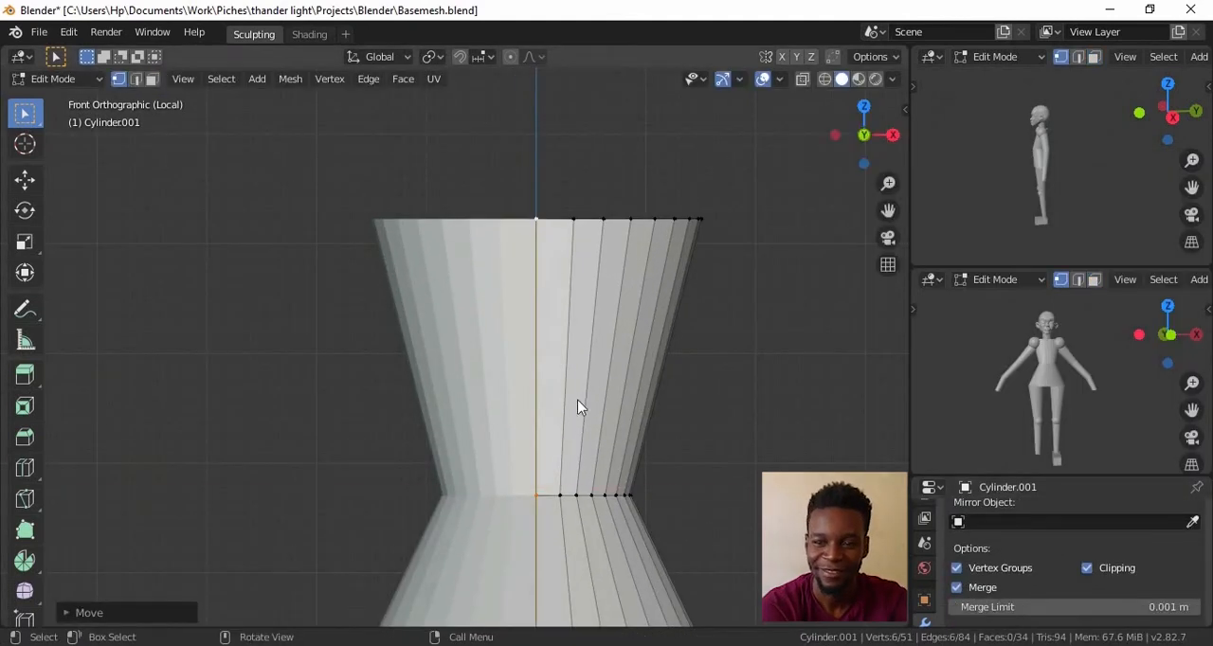
# Return the torso to Object Mode and leave the isolated view to show the full body from the front
pyautogui.press('Tab')
pyautogui.press('/')
pyautogui.keyDown('alt'); pyautogui.moveTo(556, 405); pyautogui.dragTo(569, 313); pyautogui.keyUp('alt')
pyautogui.keyDown('ctrl'); pyautogui.keyDown('alt'); pyautogui.moveTo(569, 313); pyautogui.dragTo(672, 438); pyautogui.keyUp('alt'); pyautogui.keyUp('ctrl')
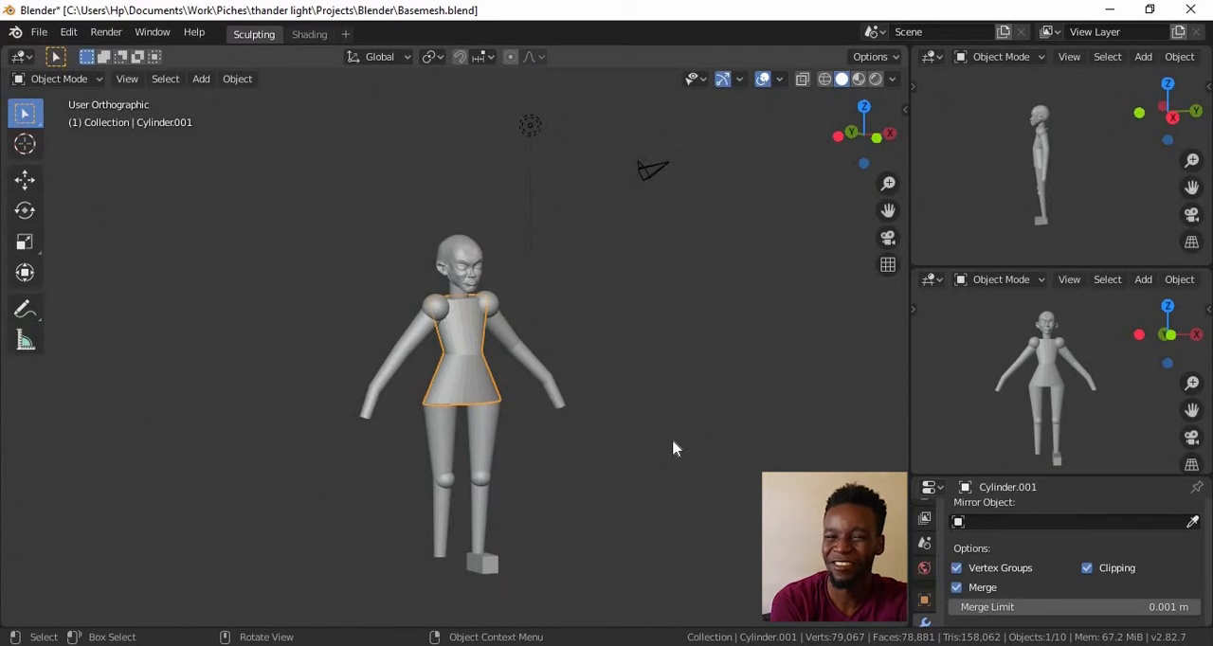
pyautogui.press('KP_1')
pyautogui.keyDown('ctrl'); pyautogui.keyDown('alt'); pyautogui.moveTo(649, 387); pyautogui.dragTo(649, 340); pyautogui.keyUp('alt'); pyautogui.keyUp('ctrl')
pyautogui.keyDown('alt'); pyautogui.keyDown('shift'); pyautogui.moveTo(637, 462); pyautogui.dragTo(677, 365); pyautogui.keyUp('shift'); pyautogui.keyUp('alt')
pyautogui.keyDown('ctrl'); pyautogui.keyDown('alt'); pyautogui.moveTo(677, 365); pyautogui.dragTo(679, 342); pyautogui.keyUp('alt'); pyautogui.keyUp('ctrl')
# Add a Mirror modifier to the foot cube
pyautogui.click(524, 579)
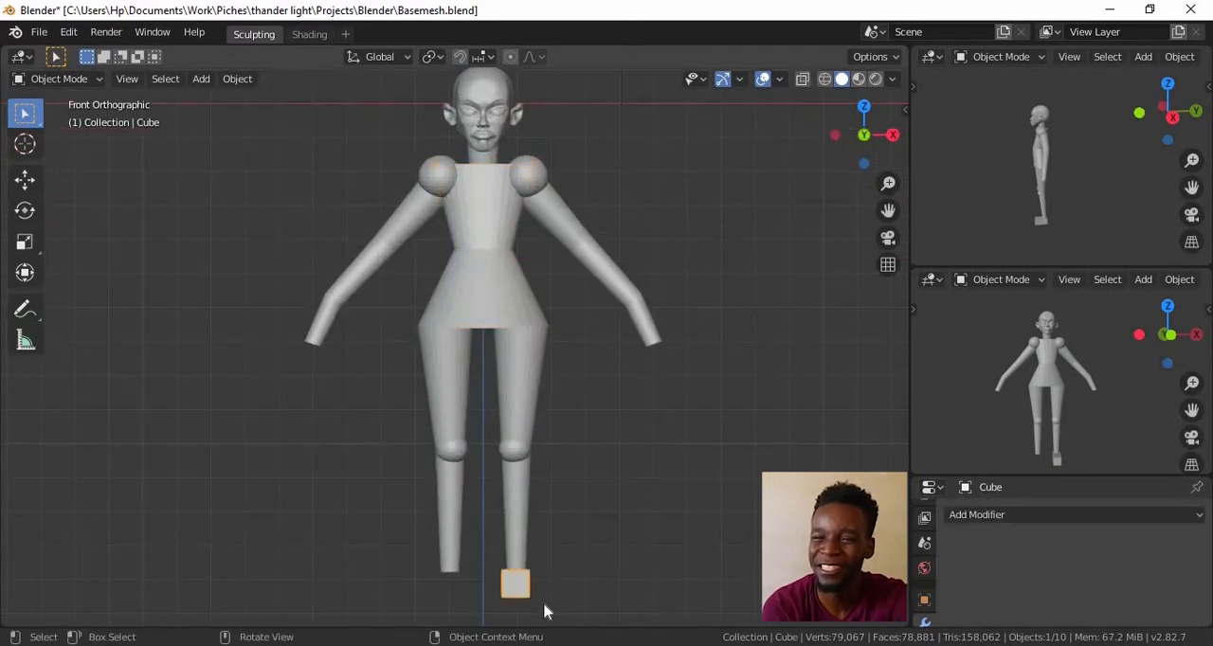
pyautogui.moveTo(569, 533)
pyautogui.keyDown('ctrl'); pyautogui.keyDown('alt'); pyautogui.mouseDown()
pyautogui.moveTo(579, 552)
pyautogui.moveTo(584, 517)
pyautogui.mouseUp(); pyautogui.keyUp('alt'); pyautogui.keyUp('ctrl')
pyautogui.click(991, 516)
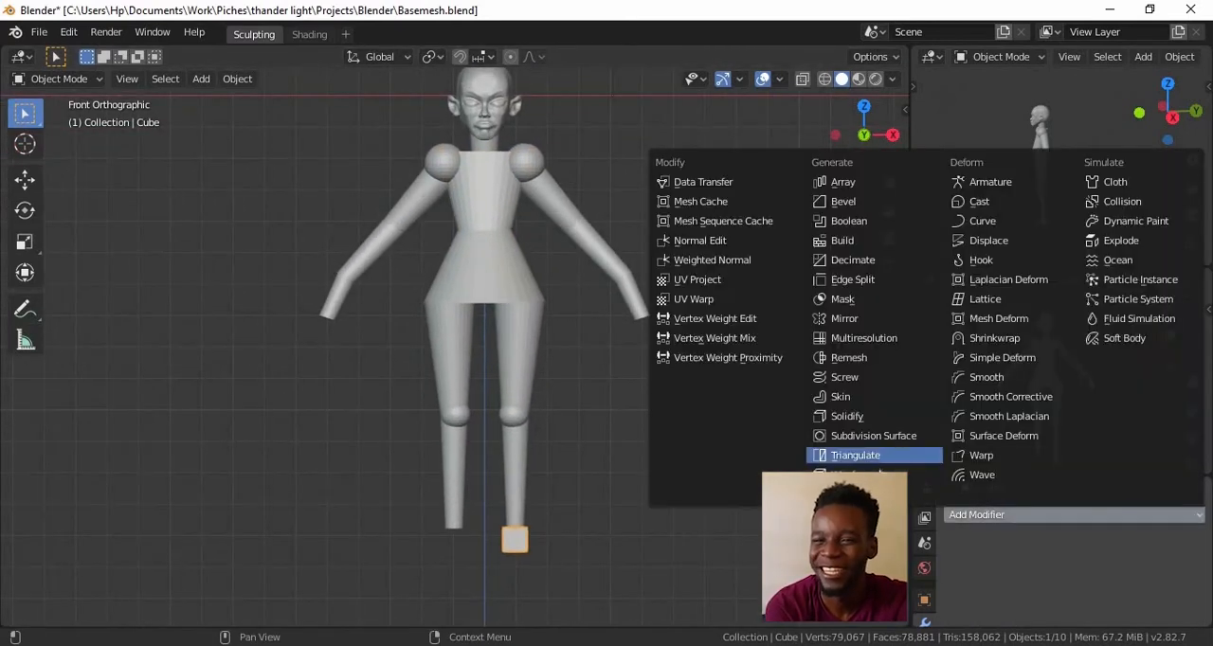
pyautogui.click(861, 320)
pyautogui.keyDown('ctrl'); pyautogui.keyDown('alt'); pyautogui.moveTo(614, 382); pyautogui.dragTo(669, 517); pyautogui.keyUp('alt'); pyautogui.keyUp('ctrl')
pyautogui.keyDown('alt'); pyautogui.keyDown('shift'); pyautogui.moveTo(686, 482); pyautogui.dragTo(524, 479); pyautogui.keyUp('shift'); pyautogui.keyUp('alt')
# Move the foot cube's geometry along Z in Edit Mode so it meets the end of the lower leg
pyautogui.press('Delete')
pyautogui.click(538, 464)
pyautogui.press('Tab')
pyautogui.press('g')
pyautogui.press('z')
pyautogui.click(530, 465)
pyautogui.press('Tab')
pyautogui.press('Tab')
pyautogui.press('Tab')
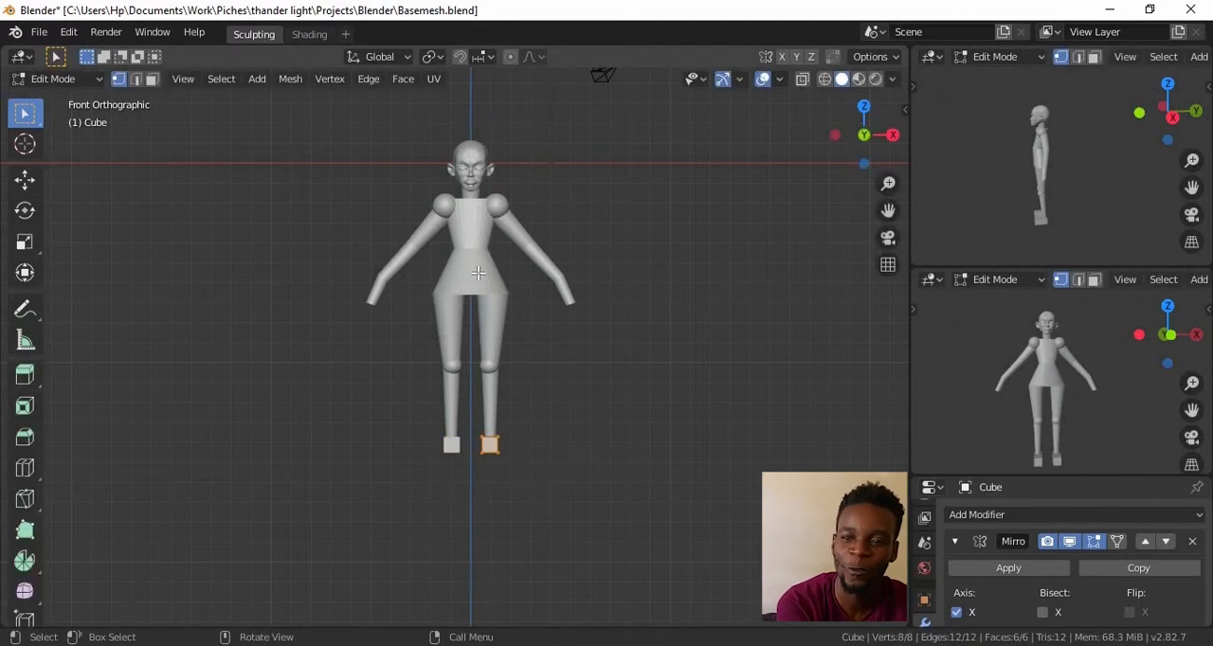
# Stretch all body parts below the head along Z and shift them along Z to meet the neck
pyautogui.keyDown('shift'); pyautogui.click(490, 369); pyautogui.keyUp('shift')
pyautogui.press('s')
pyautogui.press('z')
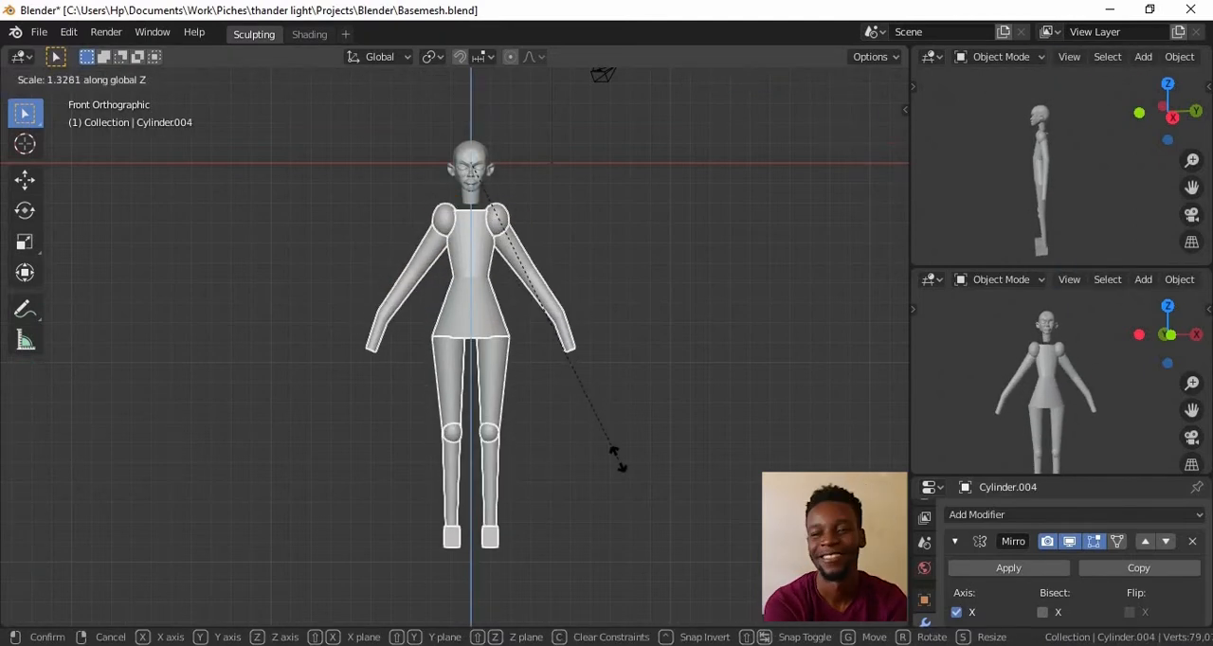
pyautogui.click(611, 446)
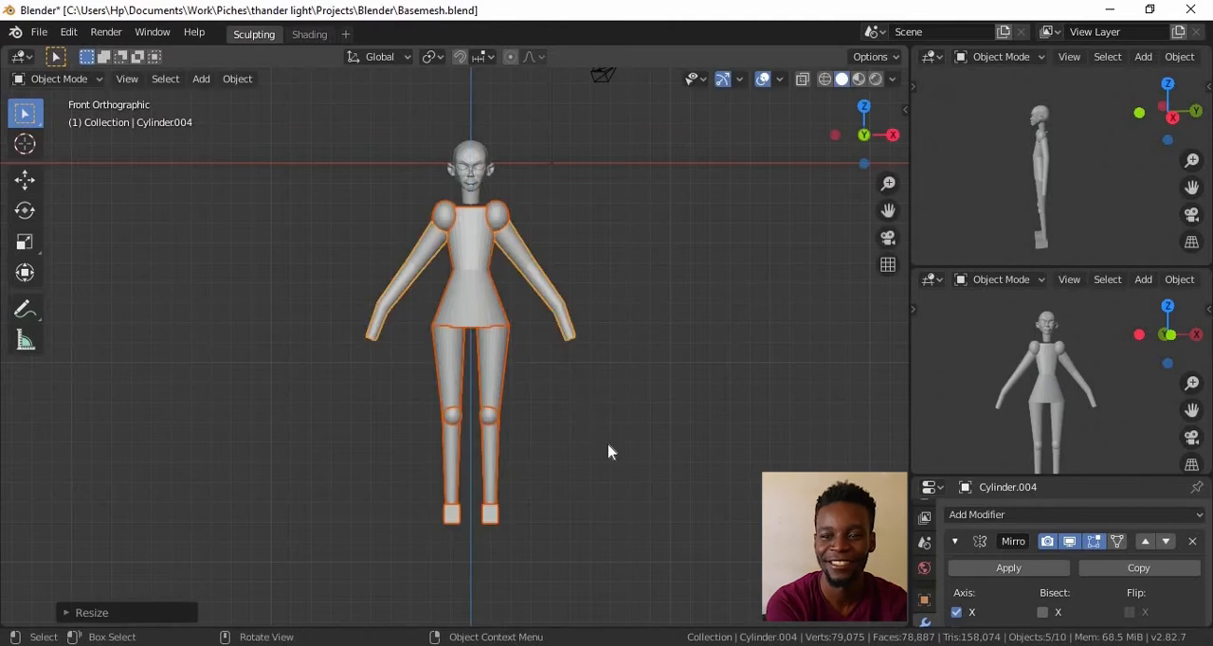
pyautogui.press('g')
pyautogui.press('z')
pyautogui.click(614, 436)
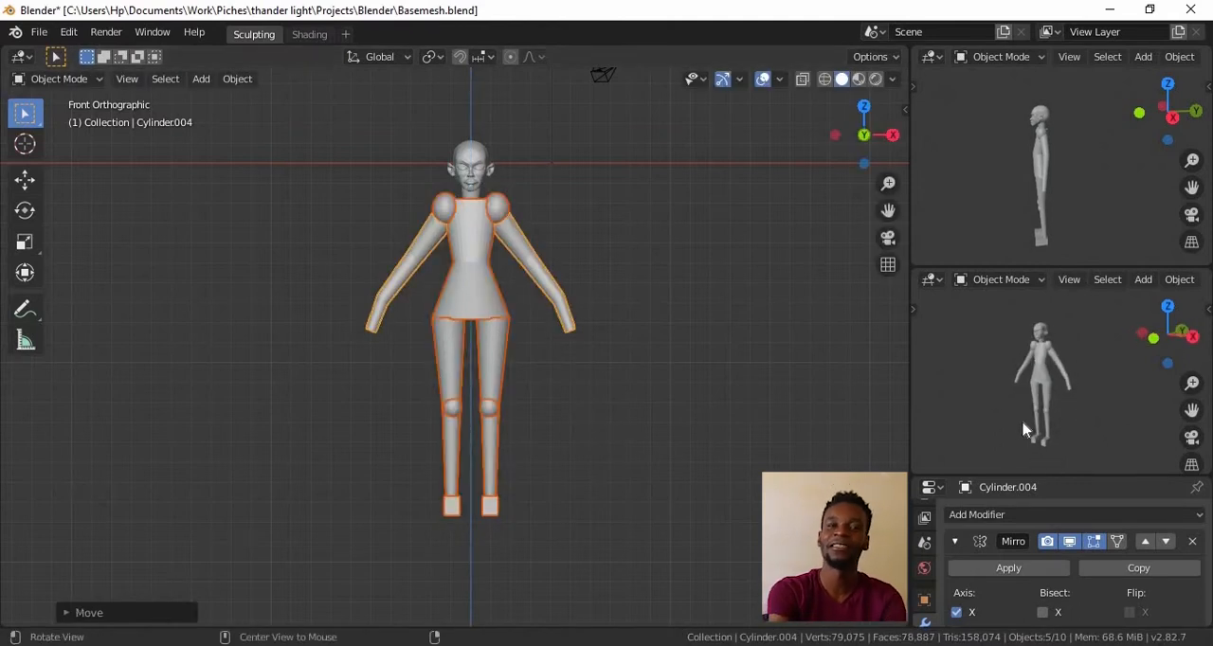
# Shorten the body parts below the head by scaling them along Z by about 0.95
pyautogui.hotkey('ctrl', 'space')
pyautogui.moveTo(972, 369); pyautogui.dragTo(902, 347, button='middle')
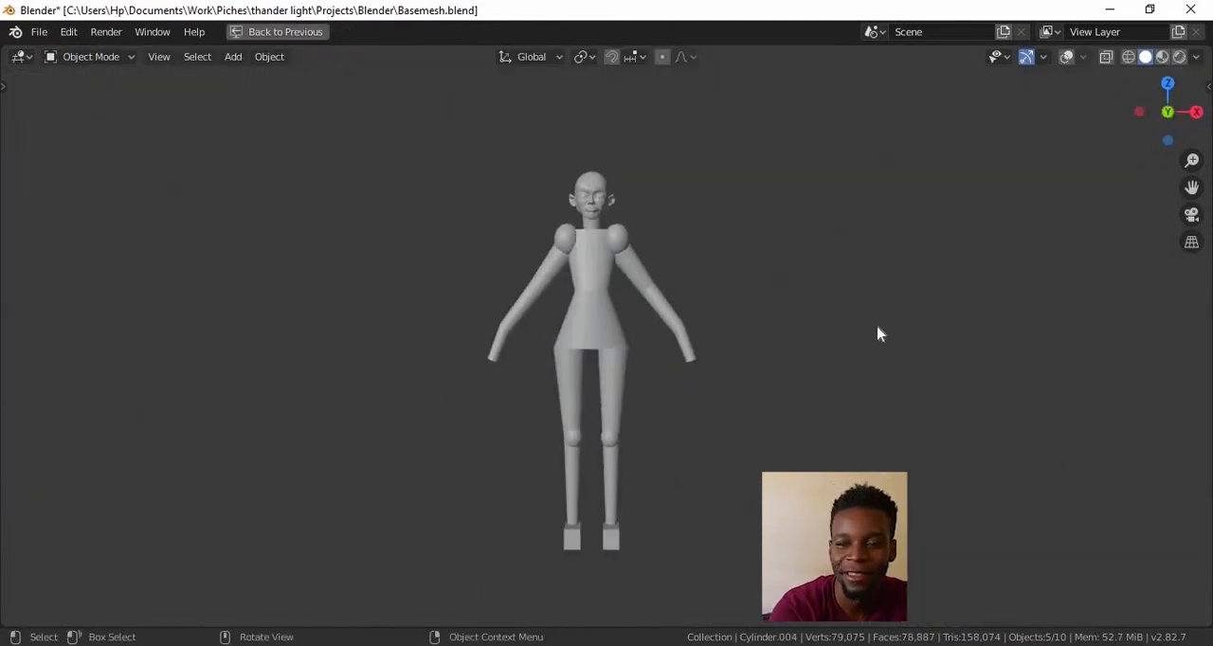
pyautogui.hotkey('ctrl', 'space')
pyautogui.keyDown('shift'); pyautogui.moveTo(660, 417); pyautogui.dragTo(669, 513, button='middle'); pyautogui.keyUp('shift')
pyautogui.keyDown('ctrl'); pyautogui.moveTo(669, 514); pyautogui.dragTo(691, 447, button='middle'); pyautogui.keyUp('ctrl')
pyautogui.click(699, 473)
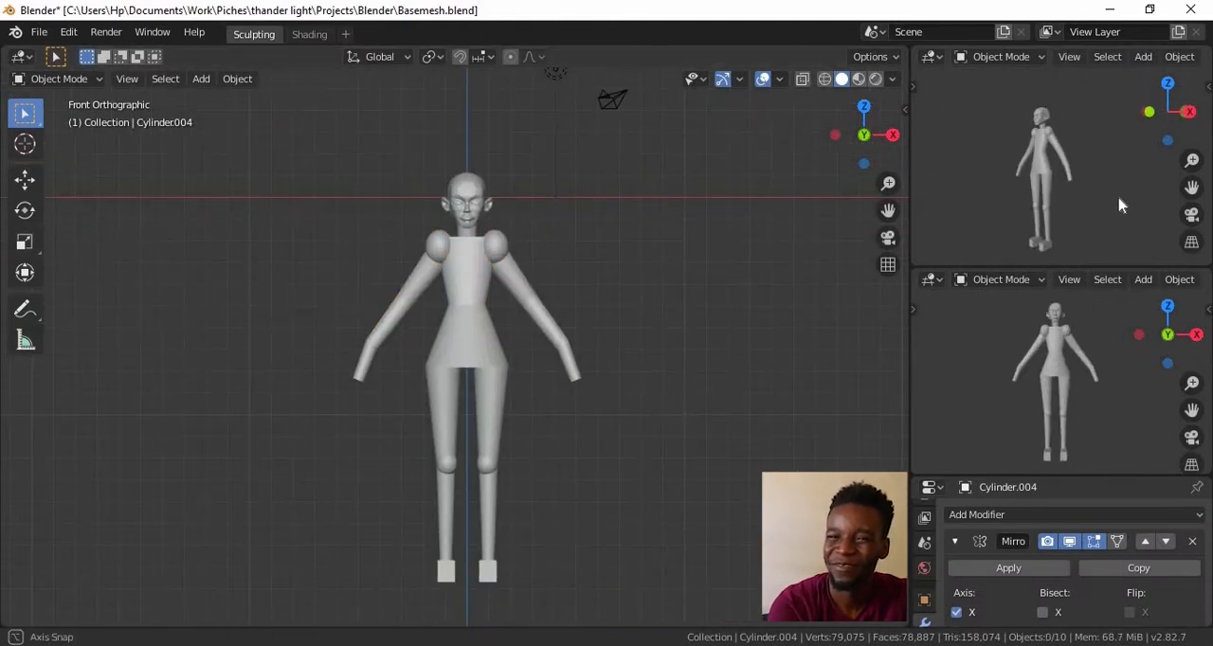
pyautogui.press('a')
pyautogui.press('s')
pyautogui.press('z')
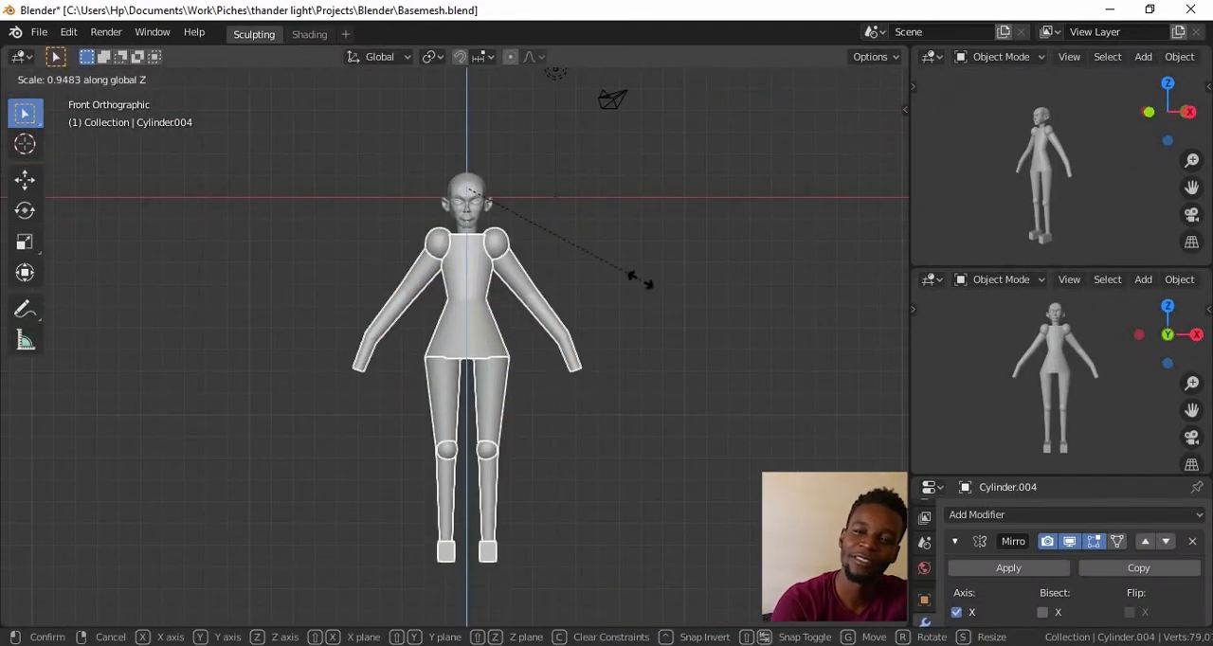
pyautogui.click(641, 287)
# Scale the body parts below the head down slightly in proportion to the head
pyautogui.keyDown('alt'); pyautogui.keyDown('shift'); pyautogui.moveTo(612, 455); pyautogui.dragTo(665, 455); pyautogui.keyUp('shift'); pyautogui.keyUp('alt')
pyautogui.keyDown('ctrl'); pyautogui.keyDown('alt'); pyautogui.moveTo(664, 455); pyautogui.dragTo(686, 356); pyautogui.keyUp('alt'); pyautogui.keyUp('ctrl')
pyautogui.press('s')
pyautogui.click(688, 309)
pyautogui.keyDown('alt'); pyautogui.moveTo(677, 464); pyautogui.dragTo(663, 431); pyautogui.keyUp('alt')
pyautogui.keyDown('ctrl'); pyautogui.keyDown('alt'); pyautogui.moveTo(663, 432); pyautogui.dragTo(663, 346); pyautogui.keyUp('alt'); pyautogui.keyUp('ctrl')
# Edit the body parts together and scale the upper arm's end ring at the shoulder
pyautogui.press('Tab')
pyautogui.keyDown('alt'); pyautogui.click(603, 460); pyautogui.keyUp('alt')
pyautogui.keyDown('alt'); pyautogui.moveTo(602, 460); pyautogui.dragTo(758, 384); pyautogui.keyUp('alt')
pyautogui.hotkey('alt', 'z')
pyautogui.keyDown('ctrl'); pyautogui.keyDown('alt'); pyautogui.moveTo(692, 426); pyautogui.dragTo(525, 387); pyautogui.keyUp('alt'); pyautogui.keyUp('ctrl')
pyautogui.keyDown('alt'); pyautogui.click(526, 387); pyautogui.keyUp('alt')
pyautogui.press('s')
pyautogui.click(675, 269)
# Move the upper arm's end ring from the front view so it sits inside the shoulder joint
pyautogui.press('KP_1')
pyautogui.keyDown('ctrl'); pyautogui.keyDown('alt'); pyautogui.moveTo(675, 268); pyautogui.dragTo(670, 347); pyautogui.keyUp('alt'); pyautogui.keyUp('ctrl')
pyautogui.press('g')
pyautogui.click(612, 295)
pyautogui.keyDown('ctrl'); pyautogui.keyDown('alt'); pyautogui.moveTo(612, 295); pyautogui.dragTo(670, 367); pyautogui.keyUp('alt'); pyautogui.keyUp('ctrl')
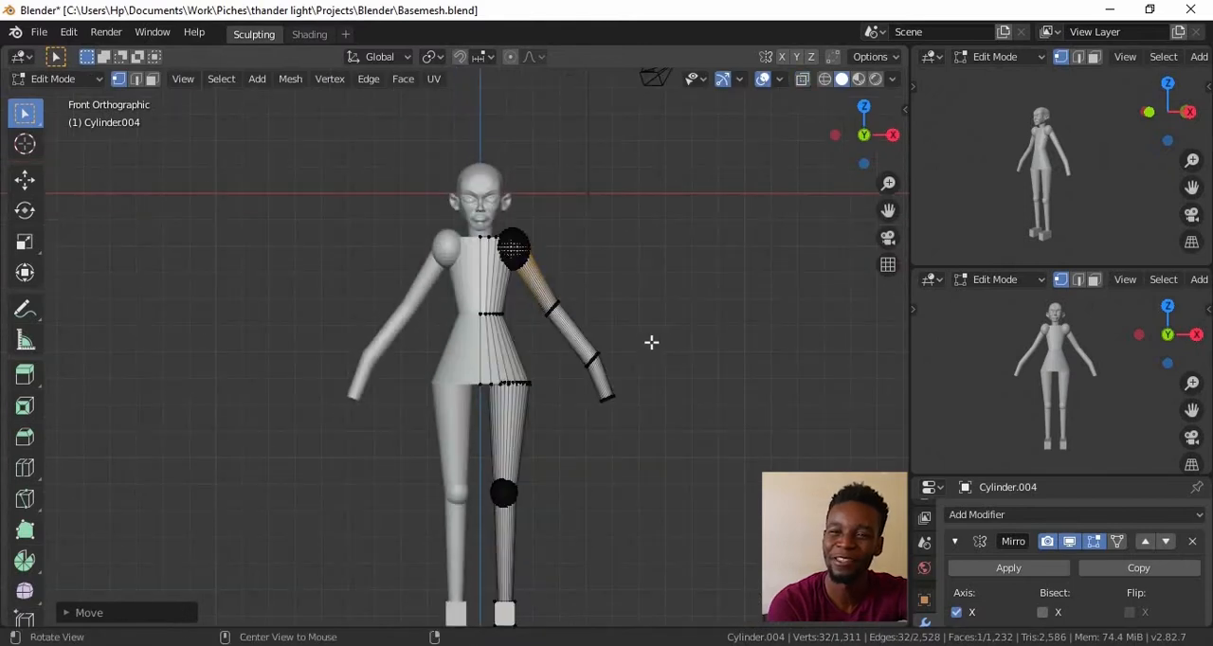
# Lower the foot block's top face along Z and drop its front top edge to slope towards the toes
pyautogui.scroll(4, 657, 330)
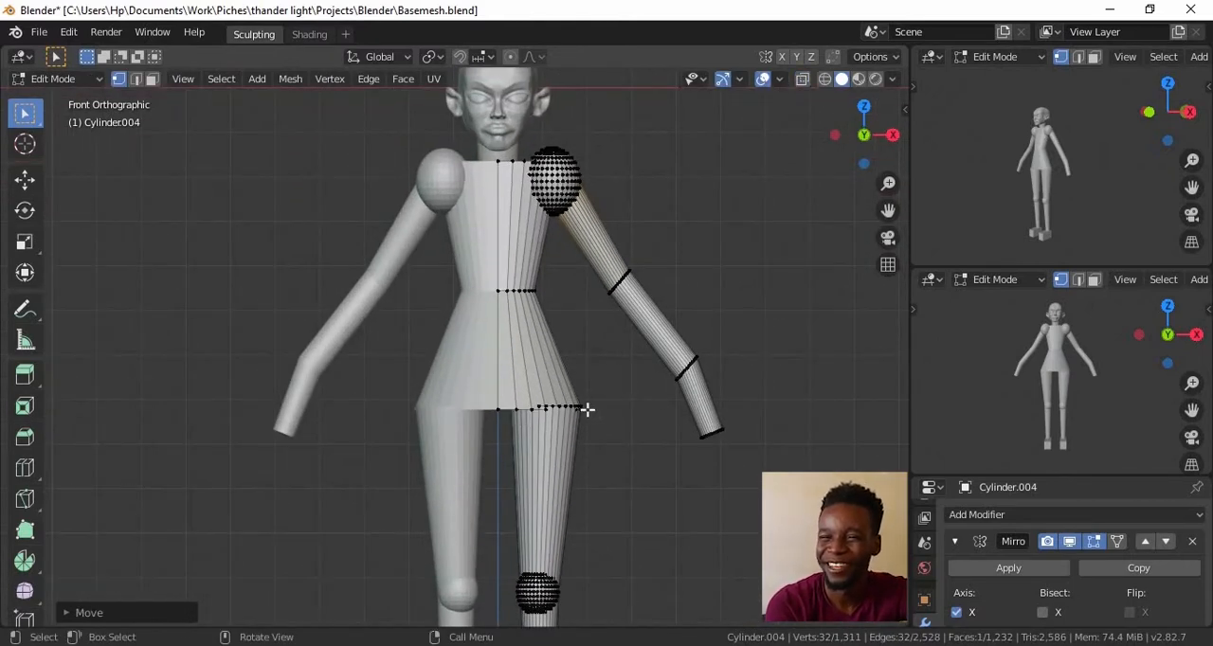
pyautogui.scroll(-4, 587, 410)
pyautogui.scroll(2, 677, 406)
pyautogui.moveTo(663, 390); pyautogui.dragTo(593, 532, button='middle')
pyautogui.scroll(5, 618, 432)
pyautogui.keyDown('shift'); pyautogui.click(726, 392); pyautogui.keyUp('shift')
pyautogui.moveTo(726, 392); pyautogui.dragTo(492, 423, button='middle')
pyautogui.keyDown('shift'); pyautogui.click(743, 431); pyautogui.keyUp('shift')
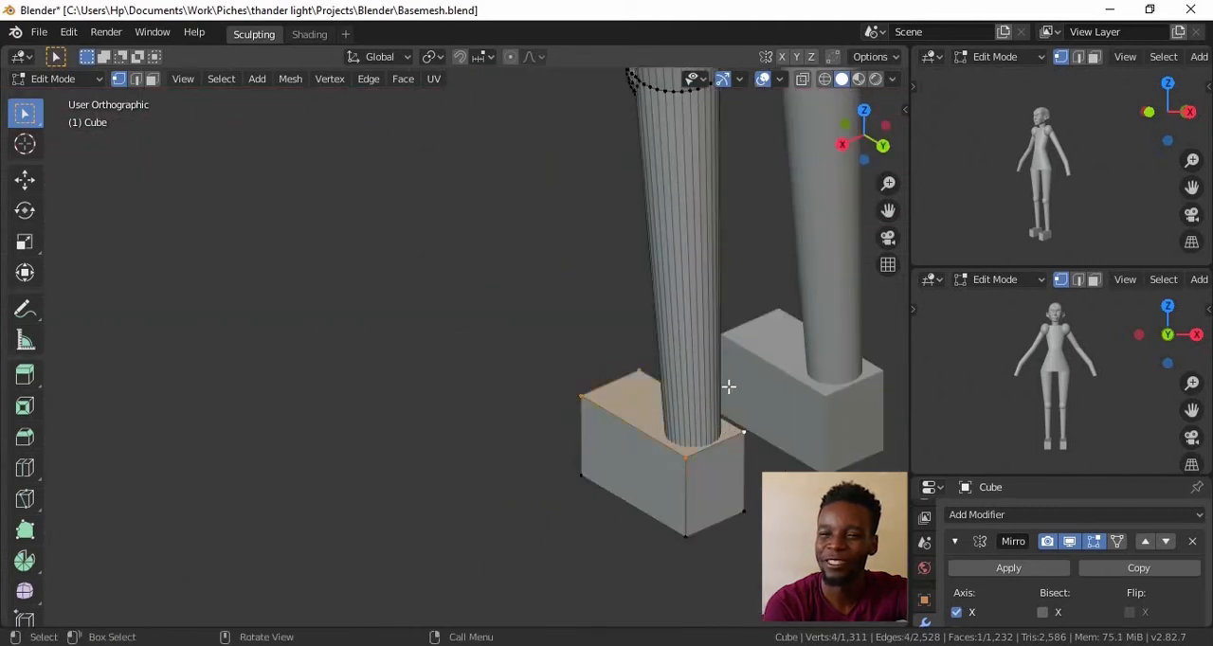
pyautogui.moveTo(655, 321); pyautogui.dragTo(712, 419, button='middle')
pyautogui.press('g')
pyautogui.press('z')
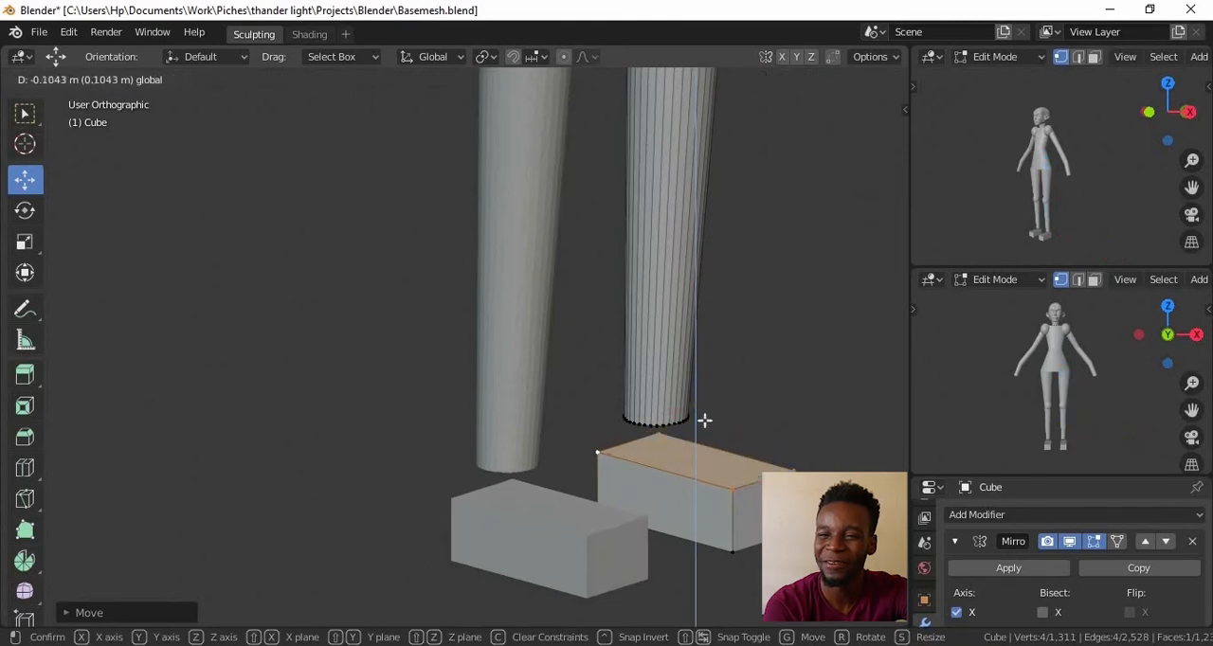
pyautogui.moveTo(769, 441); pyautogui.dragTo(769, 445)
# Add a loop cut across the foot block beneath the front of the ankle in the right view
pyautogui.moveTo(769, 441); pyautogui.dragTo(526, 364, button='middle')
pyautogui.press('KP_3')
pyautogui.hotkey('ctrl', 'r')
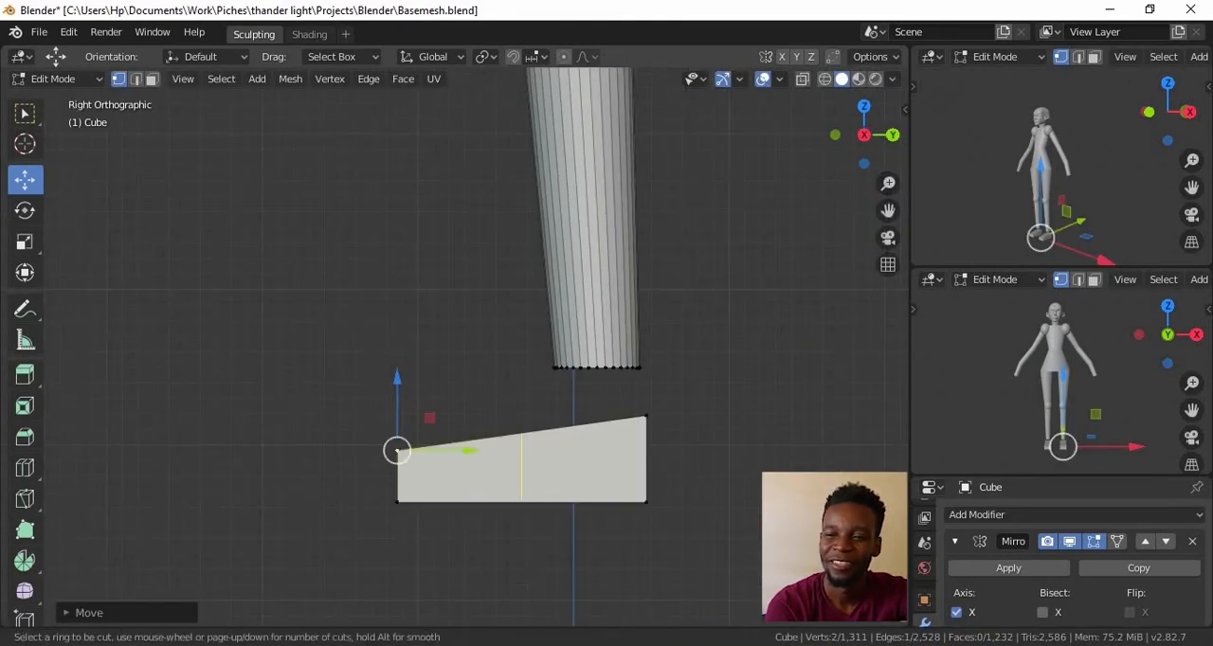
pyautogui.click(536, 417)
pyautogui.click(566, 407)
# Raise the top vertices of the foot's new loop along Z to level them with the heel
pyautogui.moveTo(564, 404); pyautogui.dragTo(623, 494, button='middle')
pyautogui.scroll(2, 623, 493)
pyautogui.click(558, 428)
pyautogui.keyDown('shift'); pyautogui.click(633, 525); pyautogui.keyUp('shift')
pyautogui.moveTo(595, 418); pyautogui.dragTo(595, 405)
# Select the lower leg's bottom ring and lower it along Z onto the heel of the foot
pyautogui.scroll(-2, 607, 426)
pyautogui.keyDown('alt'); pyautogui.moveTo(644, 455); pyautogui.dragTo(555, 427); pyautogui.keyUp('alt')
pyautogui.keyDown('alt'); pyautogui.doubleClick(609, 409); pyautogui.keyUp('alt')
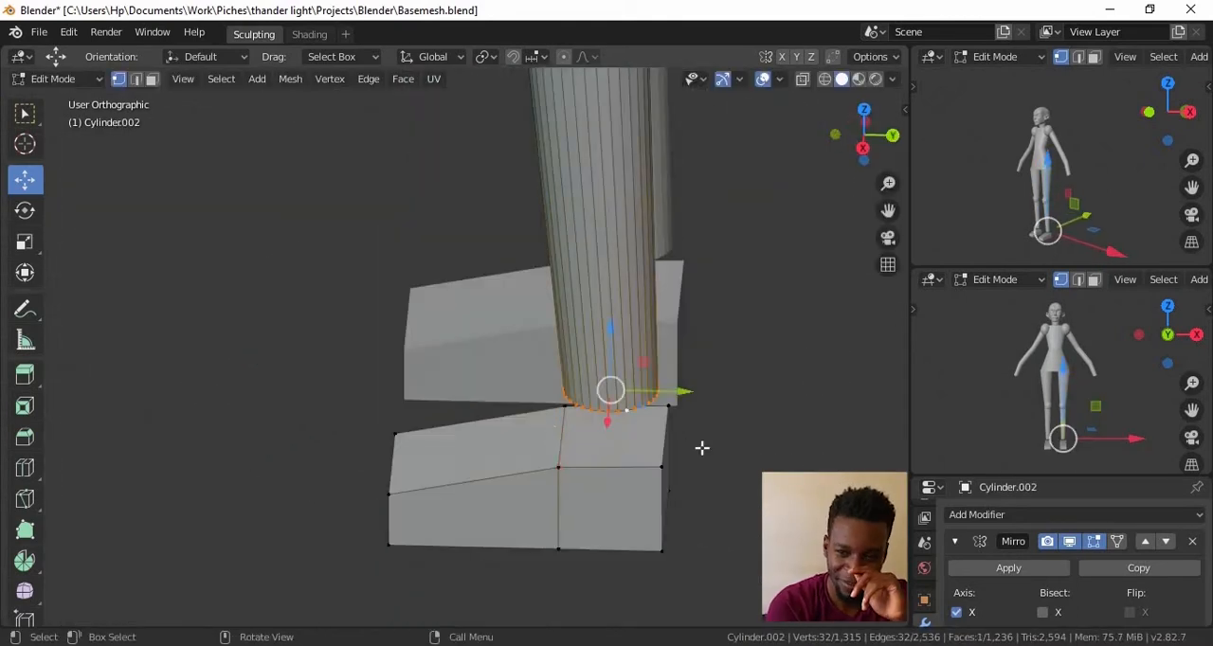
pyautogui.press('KP_3')
pyautogui.moveTo(611, 323); pyautogui.dragTo(612, 377)
pyautogui.doubleClick(688, 441)
pyautogui.keyDown('alt'); pyautogui.moveTo(688, 442); pyautogui.dragTo(834, 427); pyautogui.keyUp('alt')
pyautogui.keyDown('ctrl'); pyautogui.keyDown('alt'); pyautogui.moveTo(696, 237); pyautogui.dragTo(697, 569); pyautogui.keyUp('alt'); pyautogui.keyUp('ctrl')
pyautogui.keyDown('ctrl'); pyautogui.keyDown('alt'); pyautogui.moveTo(697, 331); pyautogui.dragTo(696, 370); pyautogui.keyUp('alt'); pyautogui.keyUp('ctrl')
pyautogui.keyDown('ctrl'); pyautogui.keyDown('alt'); pyautogui.moveTo(697, 370); pyautogui.dragTo(794, 404); pyautogui.keyUp('alt'); pyautogui.keyUp('ctrl')
pyautogui.press('KP_3')
pyautogui.keyDown('alt'); pyautogui.keyDown('shift'); pyautogui.moveTo(692, 303); pyautogui.dragTo(668, 455); pyautogui.keyUp('shift'); pyautogui.keyUp('alt')
pyautogui.keyDown('ctrl'); pyautogui.keyDown('alt'); pyautogui.moveTo(677, 446); pyautogui.dragTo(690, 234); pyautogui.keyUp('alt'); pyautogui.keyUp('ctrl')
# Switch the head to Sculpt Mode, adjust its shape with the Grab brush from the side, and return to Object Mode
pyautogui.click(68, 100)
pyautogui.click(498, 268)
pyautogui.click(66, 79)
pyautogui.click(71, 138)
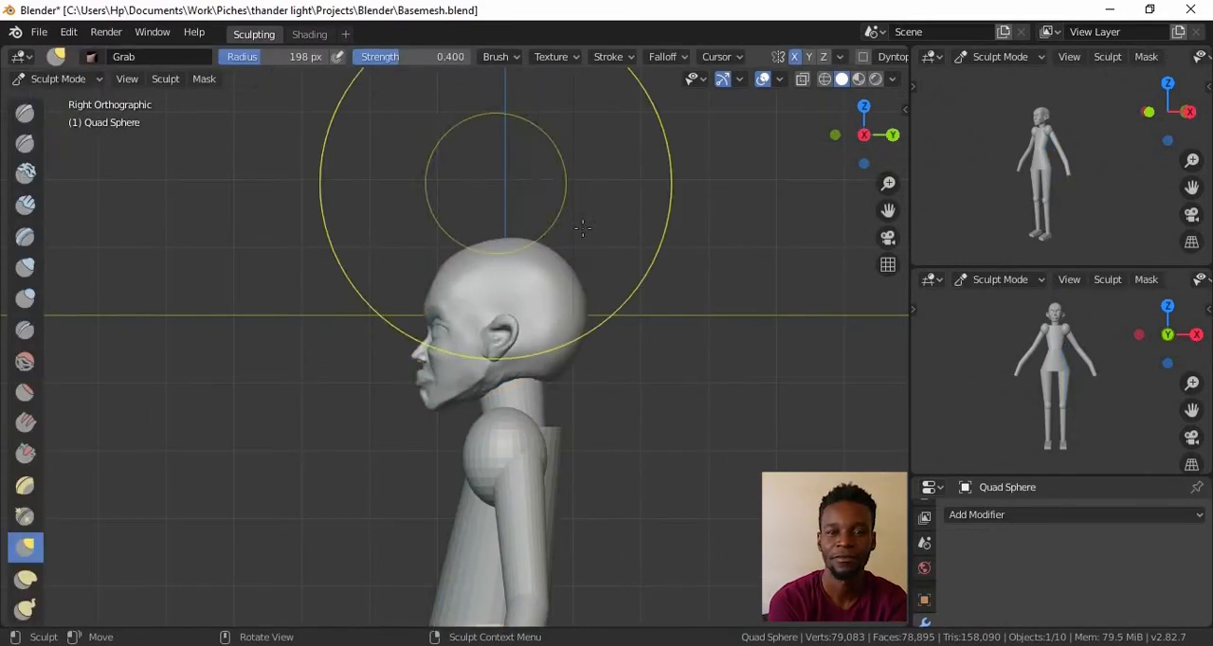
pyautogui.keyDown('alt'); pyautogui.moveTo(447, 360); pyautogui.dragTo(570, 332); pyautogui.keyUp('alt')
pyautogui.moveTo(571, 331)
pyautogui.keyDown('alt'); pyautogui.mouseDown()
pyautogui.moveTo(834, 330)
pyautogui.moveTo(541, 303)
pyautogui.moveTo(642, 474)
pyautogui.moveTo(540, 360)
pyautogui.moveTo(634, 355)
pyautogui.moveTo(726, 374)
pyautogui.moveTo(721, 411)
pyautogui.moveTo(626, 366)
pyautogui.moveTo(544, 355)
pyautogui.moveTo(604, 322)
pyautogui.moveTo(744, 398)
pyautogui.mouseUp(); pyautogui.keyUp('alt')
pyautogui.press('KP_1')
pyautogui.keyDown('ctrl'); pyautogui.keyDown('alt'); pyautogui.moveTo(691, 366); pyautogui.dragTo(709, 266); pyautogui.keyUp('alt'); pyautogui.keyUp('ctrl')
pyautogui.hotkey('ctrl', 'Tab')
pyautogui.moveTo(663, 333)
pyautogui.keyDown('ctrl'); pyautogui.keyDown('alt'); pyautogui.mouseDown()
pyautogui.moveTo(704, 377)
pyautogui.moveTo(720, 426)
pyautogui.mouseUp(); pyautogui.keyUp('alt'); pyautogui.keyUp('ctrl')
pyautogui.keyDown('alt'); pyautogui.keyDown('shift'); pyautogui.moveTo(720, 426); pyautogui.dragTo(747, 480); pyautogui.keyUp('shift'); pyautogui.keyUp('alt')
pyautogui.keyDown('alt'); pyautogui.moveTo(990, 191); pyautogui.dragTo(1107, 216); pyautogui.keyUp('alt')
pyautogui.keyDown('alt'); pyautogui.keyDown('shift'); pyautogui.moveTo(696, 474); pyautogui.dragTo(666, 393); pyautogui.keyUp('shift'); pyautogui.keyUp('alt')
pyautogui.keyDown('ctrl'); pyautogui.keyDown('alt'); pyautogui.moveTo(666, 392); pyautogui.dragTo(633, 317); pyautogui.keyUp('alt'); pyautogui.keyUp('ctrl')
pyautogui.keyDown('alt'); pyautogui.keyDown('shift'); pyautogui.moveTo(633, 318); pyautogui.dragTo(633, 357); pyautogui.keyUp('shift'); pyautogui.keyUp('alt')
pyautogui.click(534, 227)
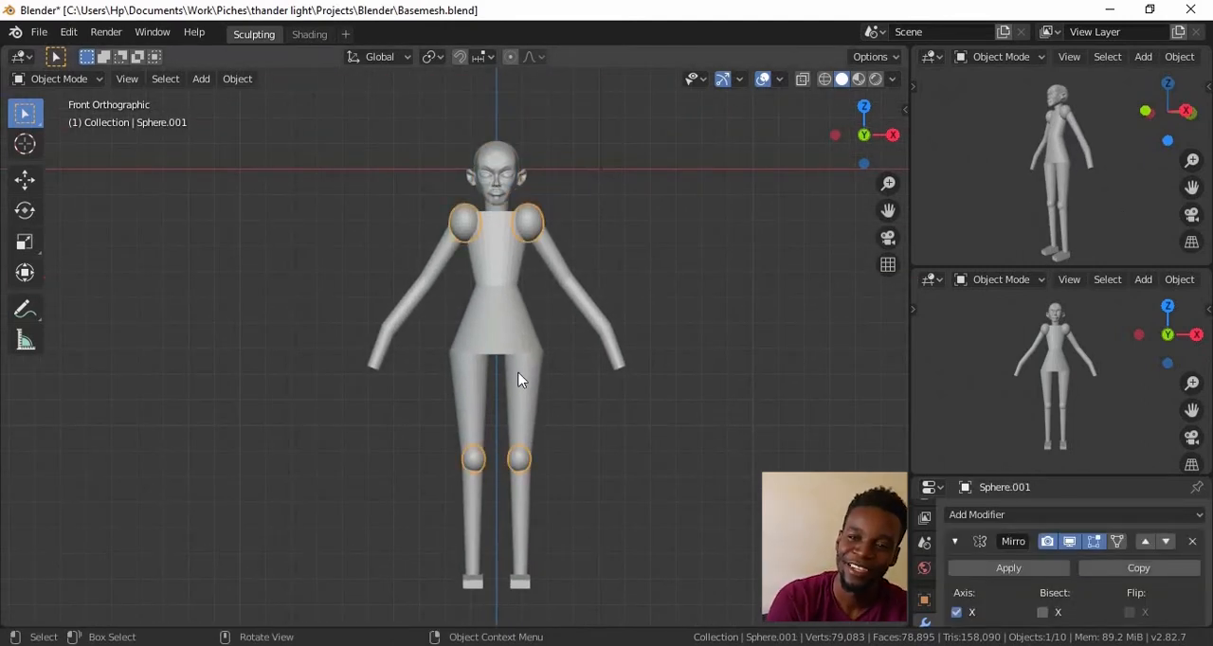
pyautogui.press('Tab')
pyautogui.press('l')
pyautogui.moveTo(528, 224); pyautogui.dragTo(524, 334)
pyautogui.press('Tab')
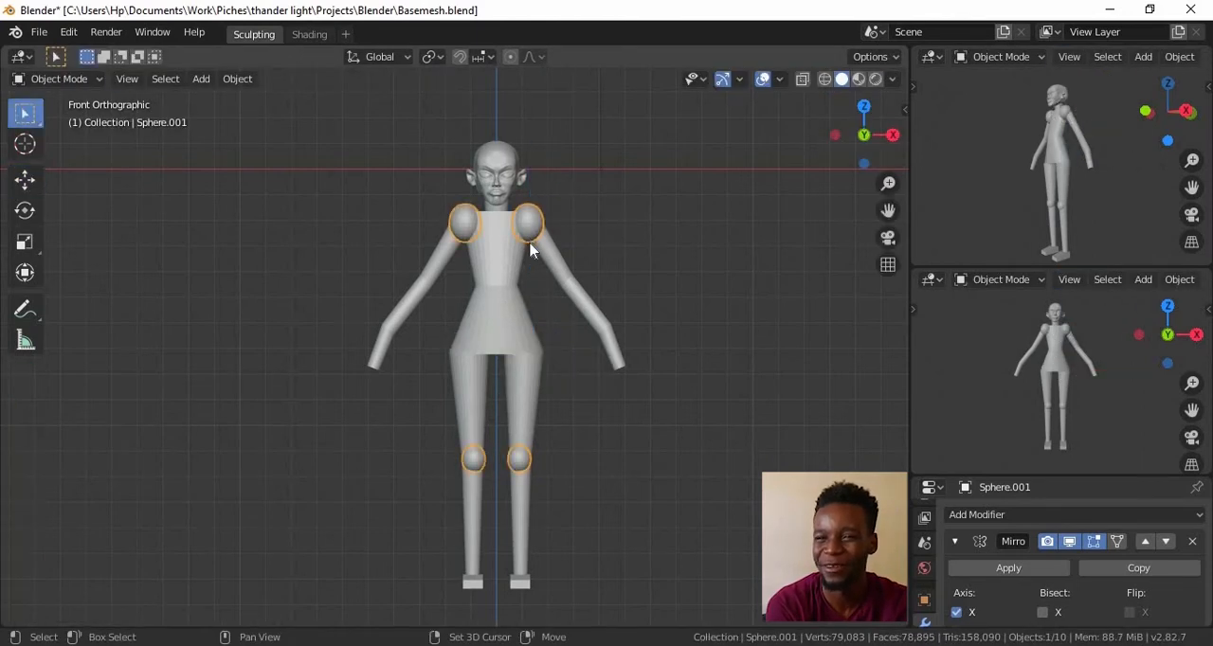
# Add a UV sphere and move its geometry down along Z to the pelvis
pyautogui.hotkey('shift', 'a')
pyautogui.moveTo(442, 240)
pyautogui.click(650, 295)
pyautogui.press('Tab')
pyautogui.press('g')
pyautogui.press('z')
pyautogui.click(519, 379)
# Scale the pelvis sphere in Edit Mode from the side view and return to Object Mode
pyautogui.press('KP_3')
pyautogui.scroll(3, 664, 445)
pyautogui.press('s')
pyautogui.click(745, 467)
pyautogui.moveTo(745, 468); pyautogui.dragTo(781, 438, button='middle')
pyautogui.scroll(-2, 715, 455)
pyautogui.keyDown('alt'); pyautogui.moveTo(781, 438); pyautogui.dragTo(736, 489); pyautogui.keyUp('alt')
pyautogui.press('Tab')
pyautogui.scroll(-2, 711, 455)
pyautogui.click(736, 489)
pyautogui.scroll(-2, 736, 489)
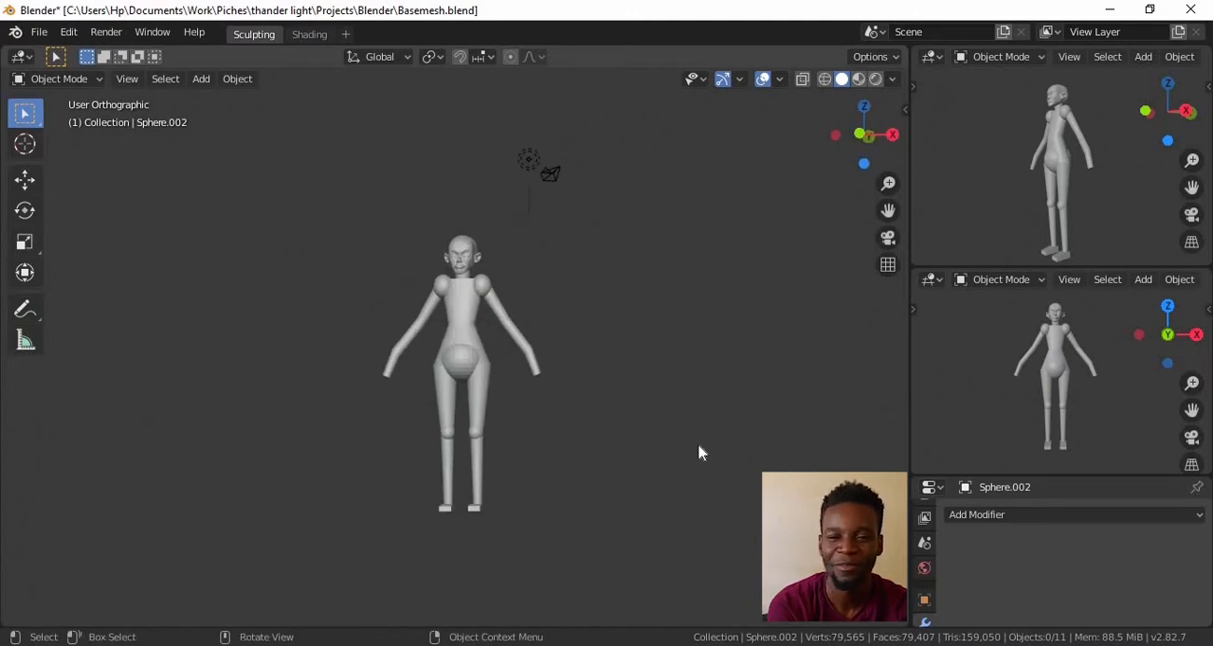
# Switch the pelvis sphere to Sculpt Mode and widen it across the hips with the Grab brush from the front
pyautogui.press('KP_1')
pyautogui.scroll(4, 683, 420)
pyautogui.scroll(-1, 683, 420)
pyautogui.click(59, 79)
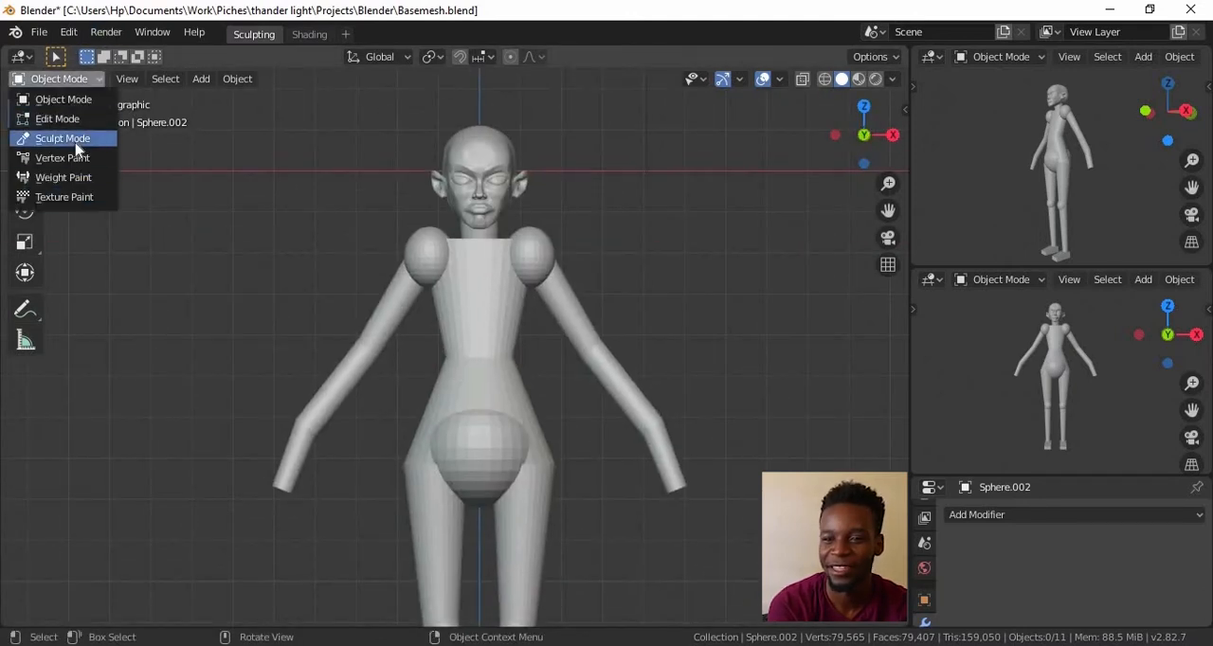
pyautogui.click(62, 139)
pyautogui.scroll(1, 575, 396)
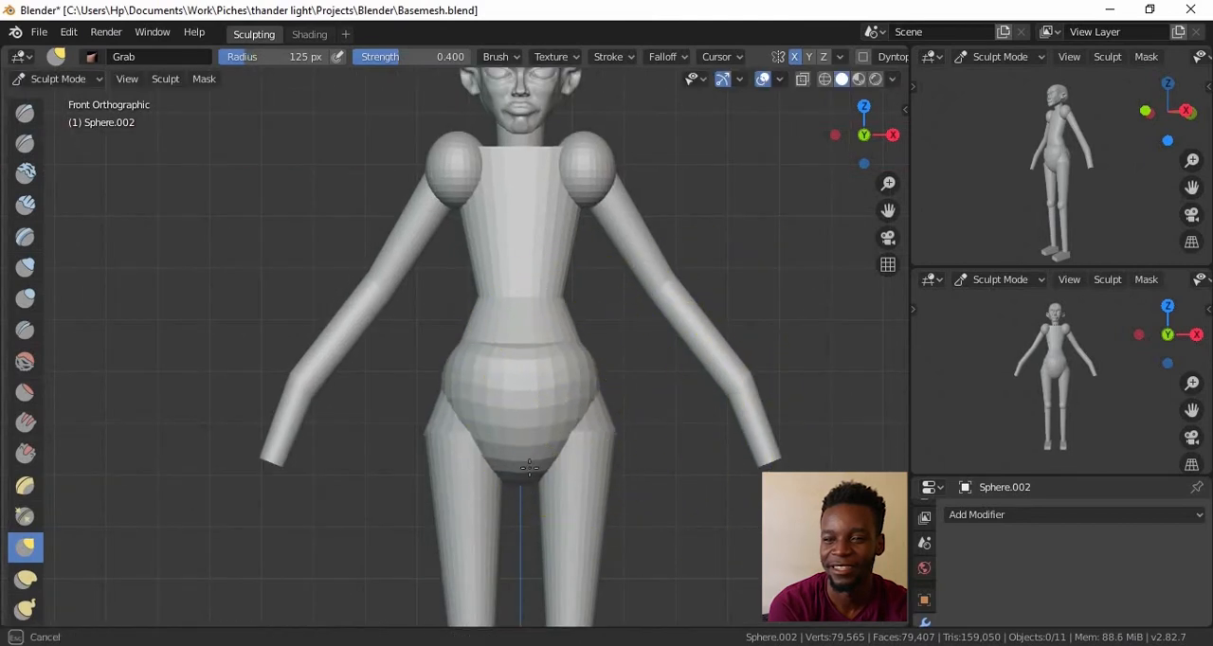
pyautogui.moveTo(536, 463); pyautogui.dragTo(540, 466)
pyautogui.scroll(2, 575, 493)
# Shape the belly and buttocks of the pelvis sphere with the Grab brush from the side view
pyautogui.moveTo(805, 431)
pyautogui.mouseDown(button='middle')
pyautogui.moveTo(636, 426)
pyautogui.moveTo(569, 375)
pyautogui.mouseUp(button='middle')
pyautogui.press('KP_3')
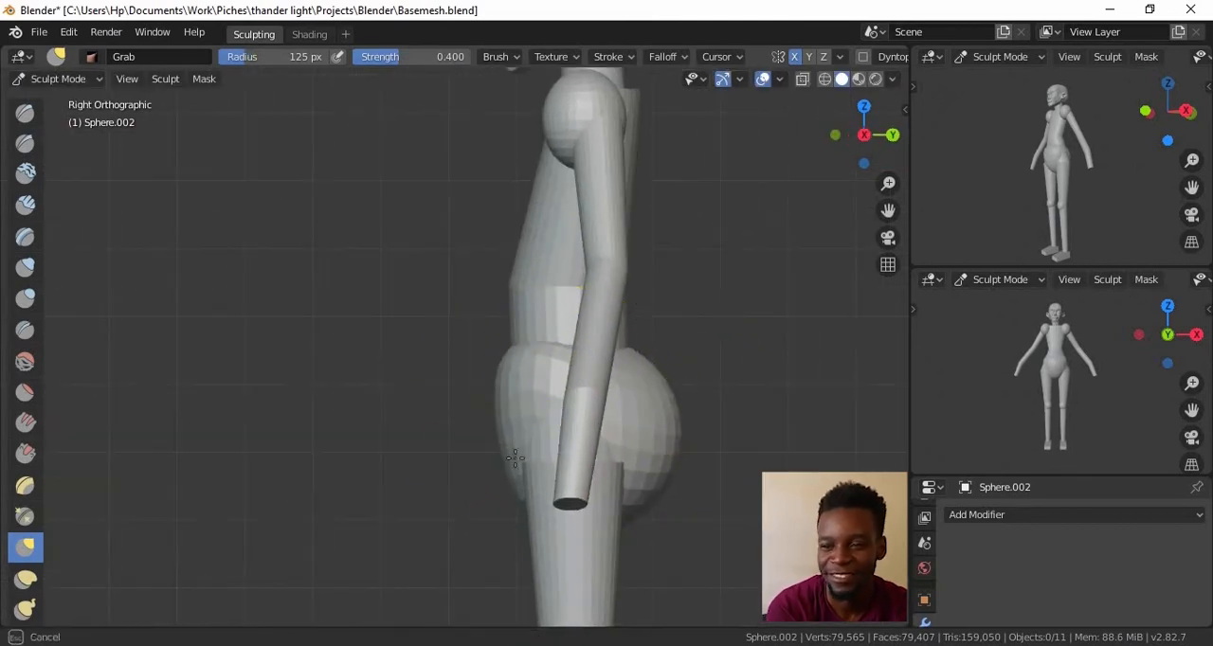
pyautogui.moveTo(677, 401)
pyautogui.mouseDown(button='middle')
pyautogui.moveTo(651, 406)
pyautogui.moveTo(634, 479)
pyautogui.moveTo(698, 447)
pyautogui.moveTo(685, 455)
pyautogui.mouseUp(button='middle')
pyautogui.press('KP_1')
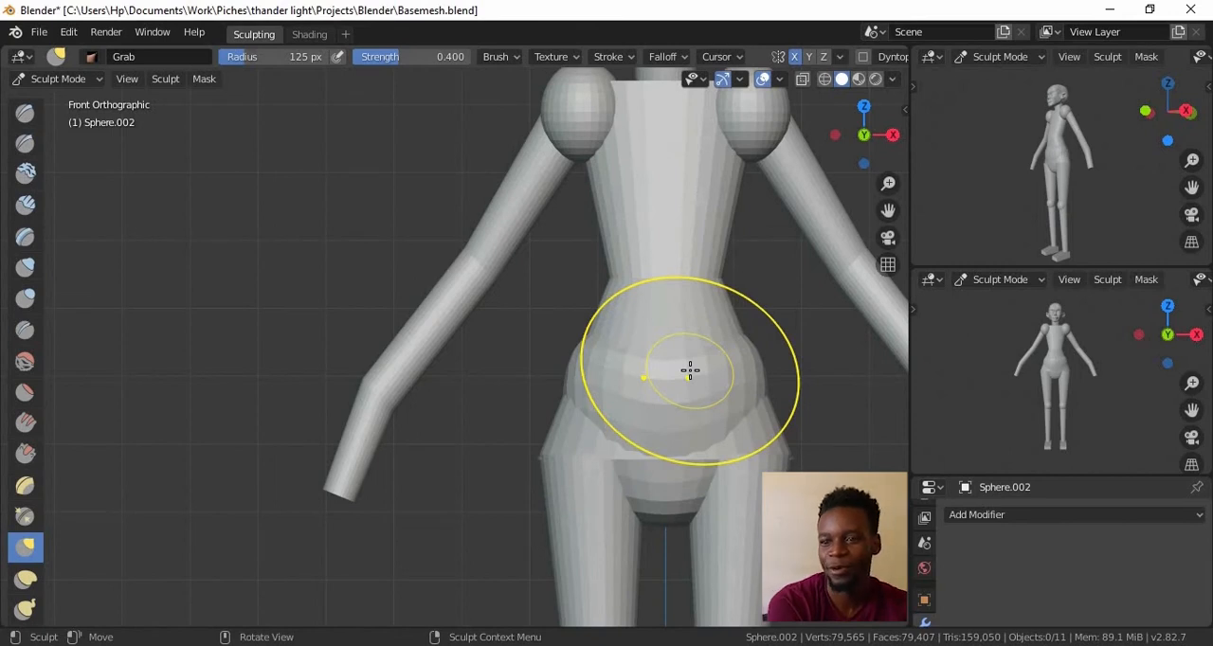
pyautogui.press('KP_3')
pyautogui.scroll(-3, 796, 374)
pyautogui.moveTo(695, 354); pyautogui.dragTo(744, 321, button='middle')
# Refine the pelvis sphere's front and crotch contour with the Grab brush to blend it into the hips
pyautogui.press('KP_1')
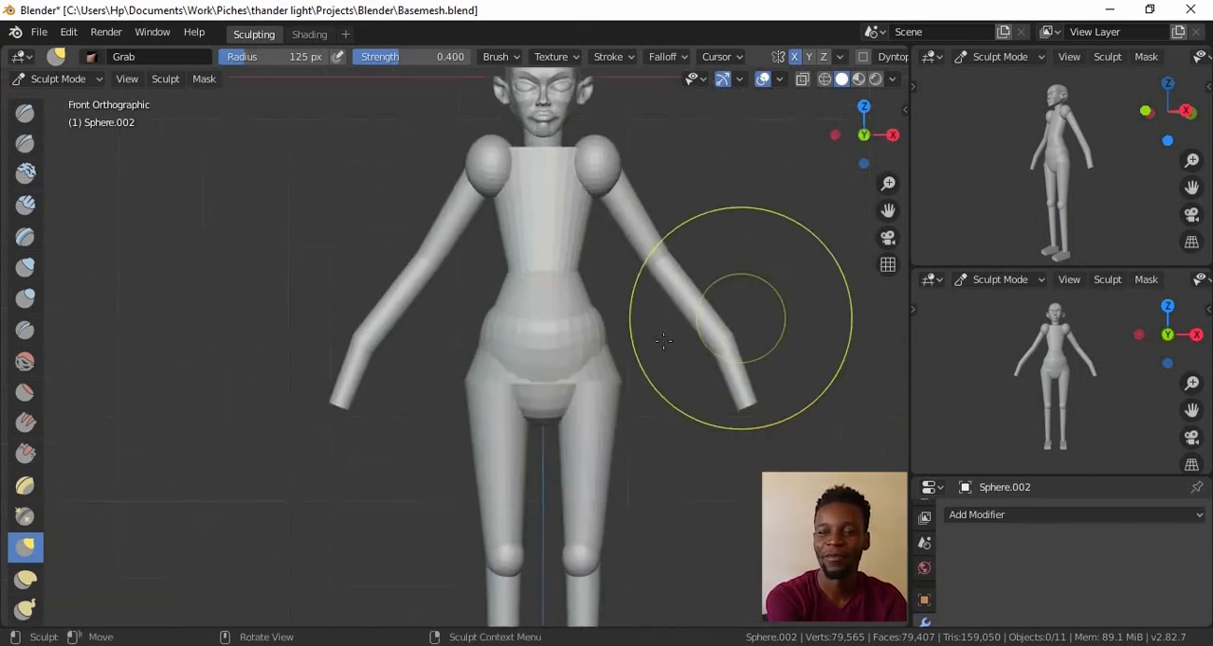
pyautogui.scroll(4, 616, 489)
pyautogui.moveTo(625, 418); pyautogui.dragTo(710, 508, button='middle')
pyautogui.keyDown('alt'); pyautogui.moveTo(710, 508); pyautogui.dragTo(764, 430); pyautogui.keyUp('alt')
pyautogui.press('KP_1')
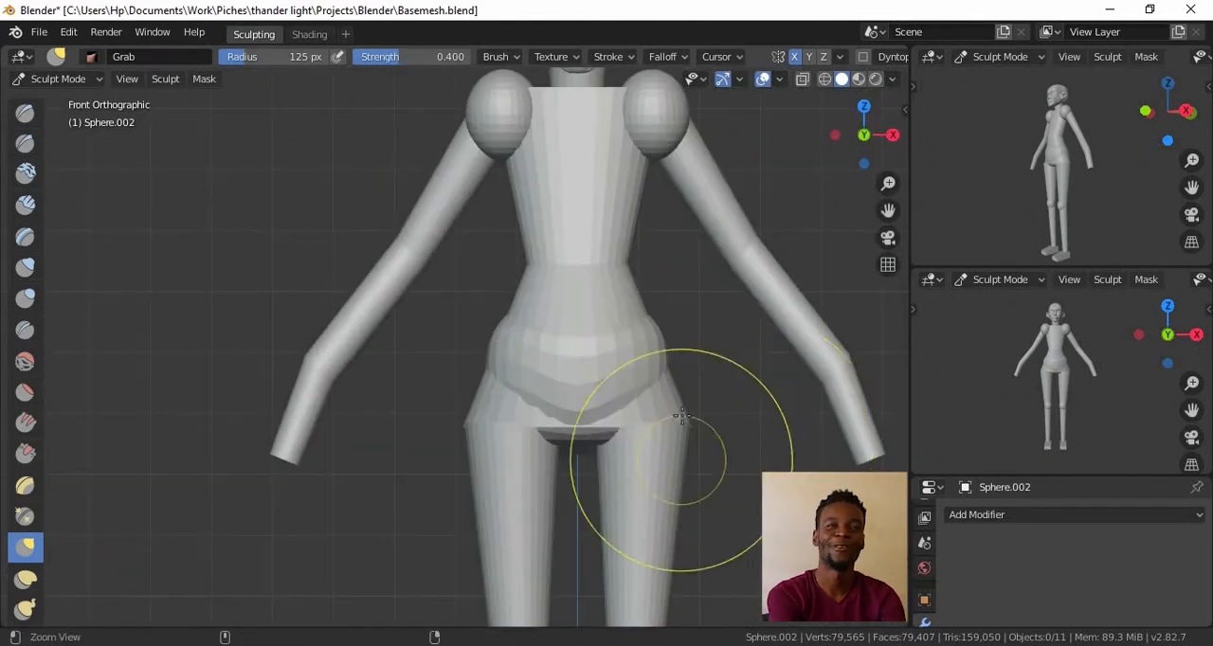
pyautogui.scroll(2, 551, 270)
pyautogui.moveTo(477, 374); pyautogui.dragTo(480, 376)
pyautogui.moveTo(481, 376)
pyautogui.keyDown('ctrl'); pyautogui.mouseDown(button='middle')
pyautogui.moveTo(568, 512)
pyautogui.moveTo(663, 368)
pyautogui.mouseUp(button='middle'); pyautogui.keyUp('ctrl')
# Extrude the leg's top ring upward by about 1.2 m beside the pelvis and return to Object Mode
pyautogui.press('Tab')
pyautogui.press('Tab')
pyautogui.click(679, 490)
pyautogui.press('Tab')
pyautogui.press('e')
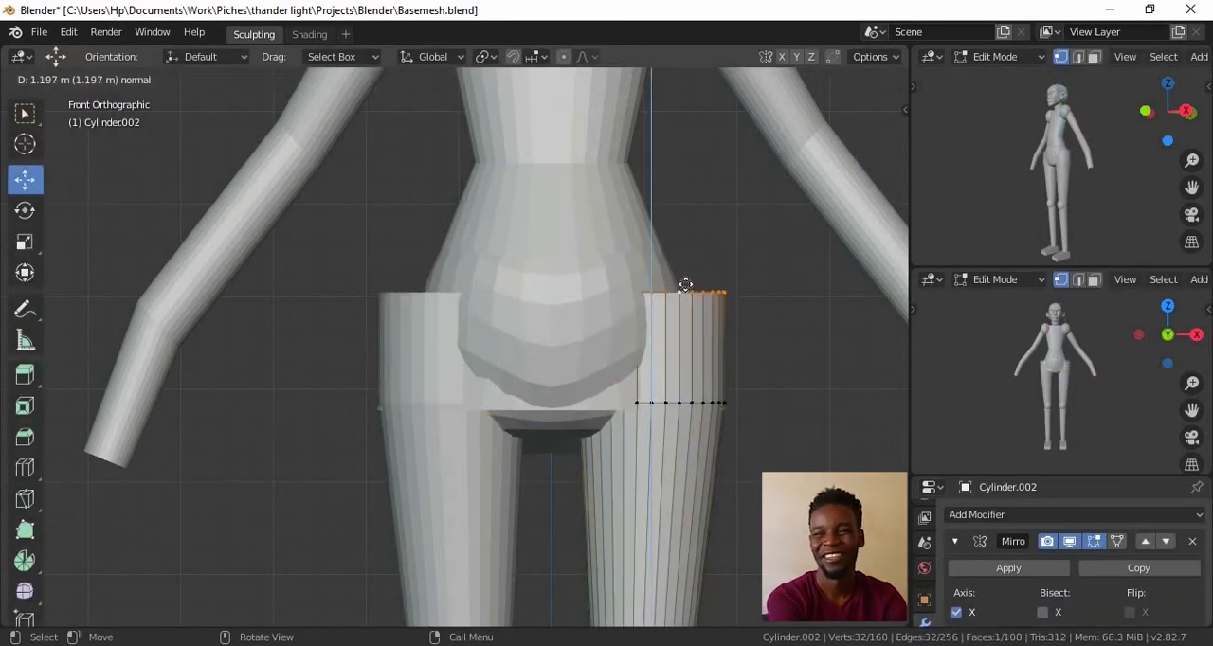
pyautogui.press('Tab')
# Apply the legs' Mirror modifier and switch the legs to Sculpt Mode
pyautogui.click(1029, 571)
pyautogui.click(62, 80)
pyautogui.click(63, 140)
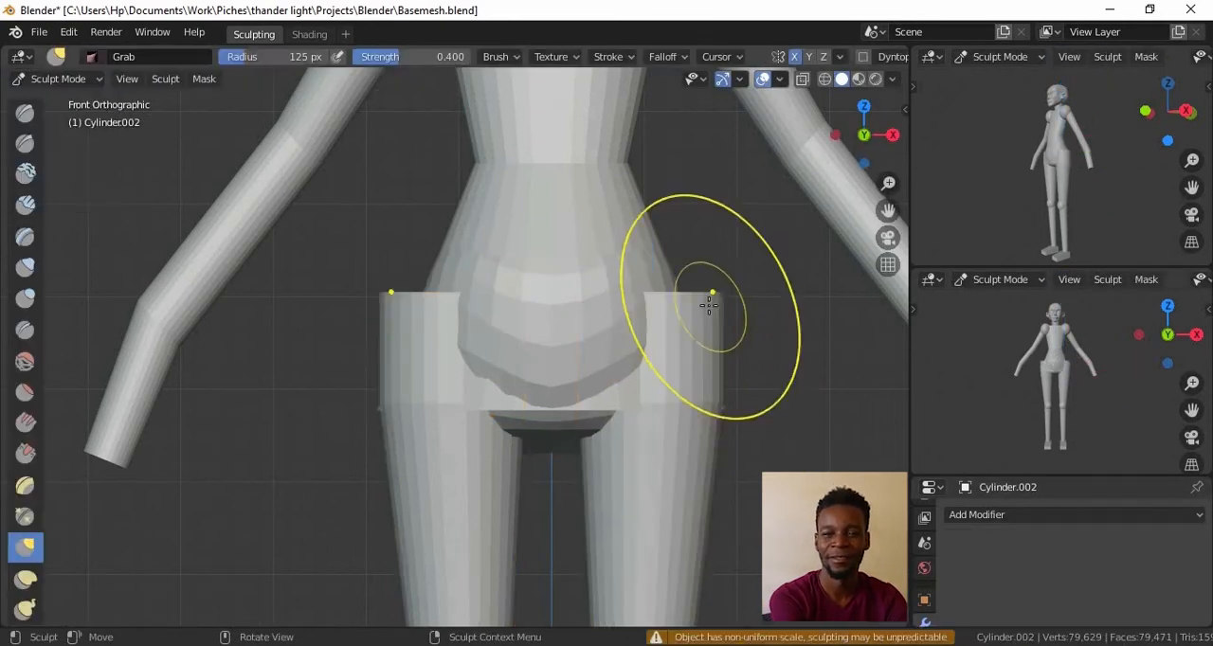
# Pull the upper outer corners of both legs inward with the Grab brush to slope the hips, and return to Object Mode
pyautogui.moveTo(713, 305); pyautogui.dragTo(676, 329)
pyautogui.scroll(-5, 704, 461)
pyautogui.scroll(2, 710, 407)
pyautogui.scroll(2, 730, 417)
pyautogui.keyDown('ctrl'); pyautogui.moveTo(733, 422); pyautogui.dragTo(677, 401, button='middle'); pyautogui.keyUp('ctrl')
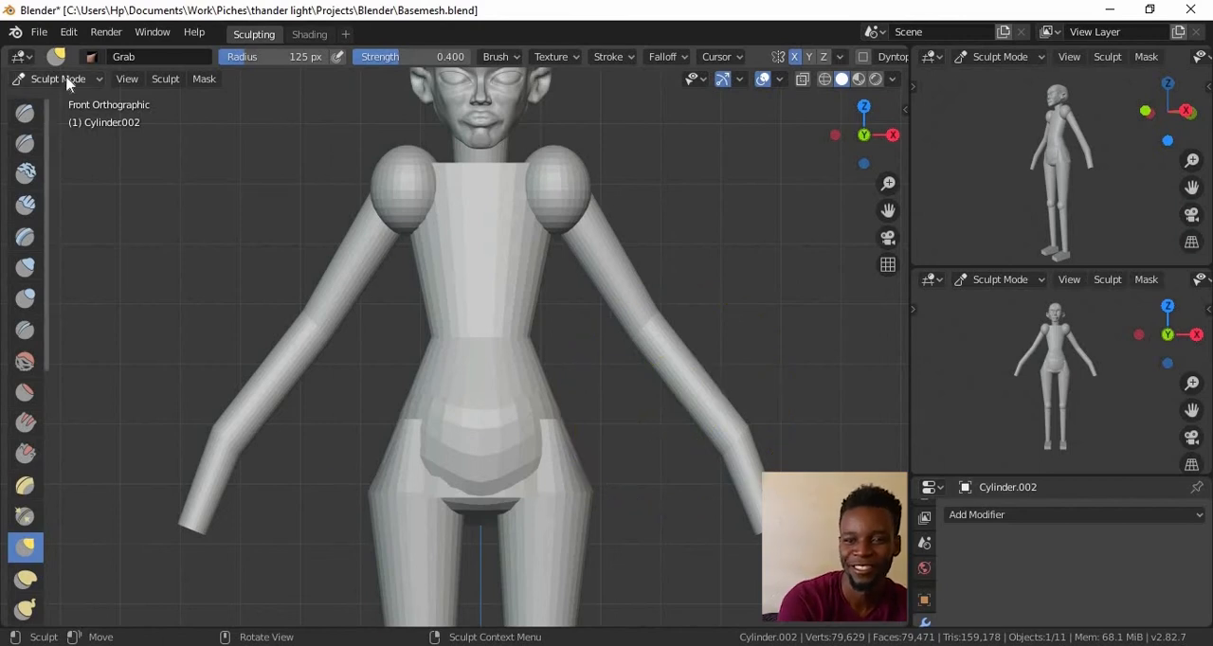
pyautogui.click(66, 103)
# Open the arm mesh in Edit Mode and shrink the wrist ring
pyautogui.keyDown('ctrl'); pyautogui.moveTo(794, 303); pyautogui.dragTo(796, 379, button='middle'); pyautogui.keyUp('ctrl')
pyautogui.moveTo(796, 379)
pyautogui.mouseDown(button='middle')
pyautogui.moveTo(725, 404)
pyautogui.moveTo(777, 464)
pyautogui.mouseUp(button='middle')
pyautogui.moveTo(778, 464)
pyautogui.keyDown('ctrl'); pyautogui.mouseDown(button='middle')
pyautogui.moveTo(781, 424)
pyautogui.moveTo(812, 448)
pyautogui.moveTo(697, 418)
pyautogui.mouseUp(button='middle'); pyautogui.keyUp('ctrl')
pyautogui.click(782, 426)
pyautogui.press('Tab')
pyautogui.press('s')
pyautogui.click(823, 429)
pyautogui.moveTo(823, 428); pyautogui.dragTo(749, 407, button='middle')
pyautogui.keyDown('ctrl'); pyautogui.moveTo(748, 408); pyautogui.dragTo(764, 377, button='middle'); pyautogui.keyUp('ctrl')
# Scale the wrist ring along Y and rotate it in the front view to align with the arm's bend
pyautogui.press('s')
pyautogui.press('y')
pyautogui.click(768, 422)
pyautogui.keyDown('alt'); pyautogui.moveTo(767, 422); pyautogui.dragTo(753, 388); pyautogui.keyUp('alt')
pyautogui.keyDown('ctrl'); pyautogui.keyDown('alt'); pyautogui.moveTo(754, 388); pyautogui.dragTo(749, 333); pyautogui.keyUp('alt'); pyautogui.keyUp('ctrl')
pyautogui.press('KP_1')
pyautogui.keyDown('ctrl'); pyautogui.keyDown('alt'); pyautogui.moveTo(741, 484); pyautogui.dragTo(681, 450); pyautogui.keyUp('alt'); pyautogui.keyUp('ctrl')
pyautogui.press('r')
pyautogui.click(674, 407)
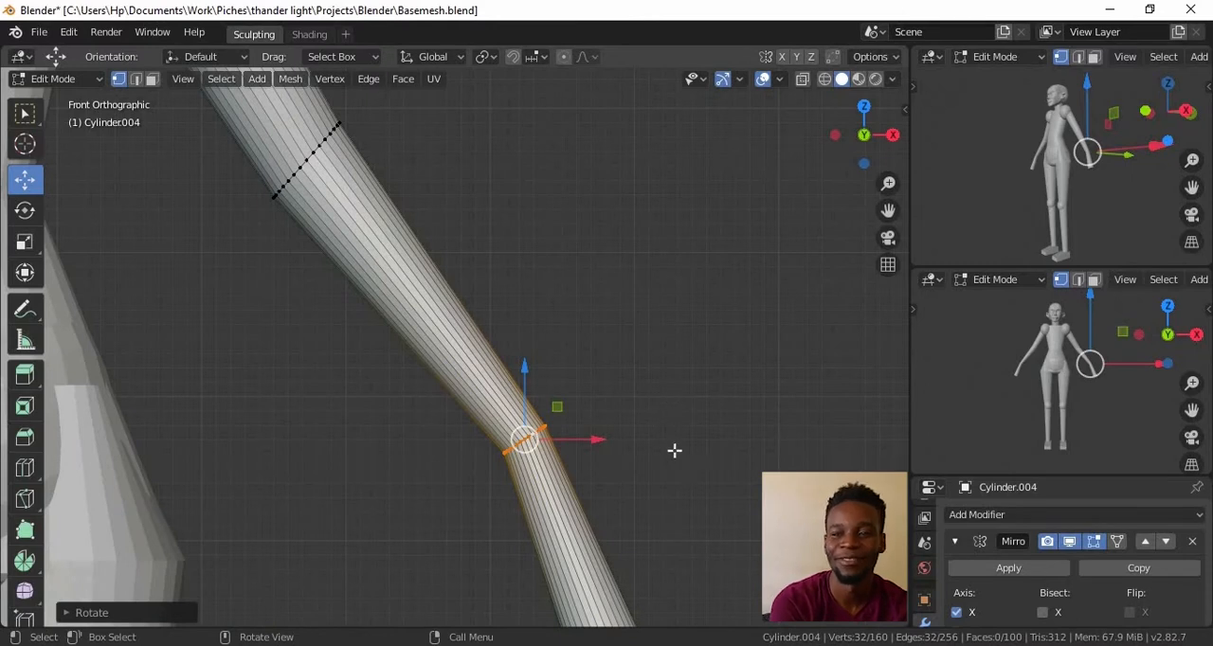
# Add an edge loop across the hand segment below the wrist
pyautogui.keyDown('shift'); pyautogui.moveTo(607, 542); pyautogui.dragTo(616, 368, button='middle'); pyautogui.keyUp('shift')
pyautogui.keyDown('ctrl'); pyautogui.moveTo(616, 368); pyautogui.dragTo(619, 384, button='middle'); pyautogui.keyUp('ctrl')
pyautogui.keyDown('alt'); pyautogui.moveTo(758, 414); pyautogui.dragTo(796, 474); pyautogui.keyUp('alt')
pyautogui.keyDown('ctrl'); pyautogui.keyDown('alt'); pyautogui.moveTo(797, 473); pyautogui.dragTo(806, 412); pyautogui.keyUp('alt'); pyautogui.keyUp('ctrl')
pyautogui.keyDown('alt'); pyautogui.keyDown('shift'); pyautogui.moveTo(806, 413); pyautogui.dragTo(654, 365); pyautogui.keyUp('shift'); pyautogui.keyUp('alt')
pyautogui.keyDown('shift'); pyautogui.click(552, 414); pyautogui.keyUp('shift')
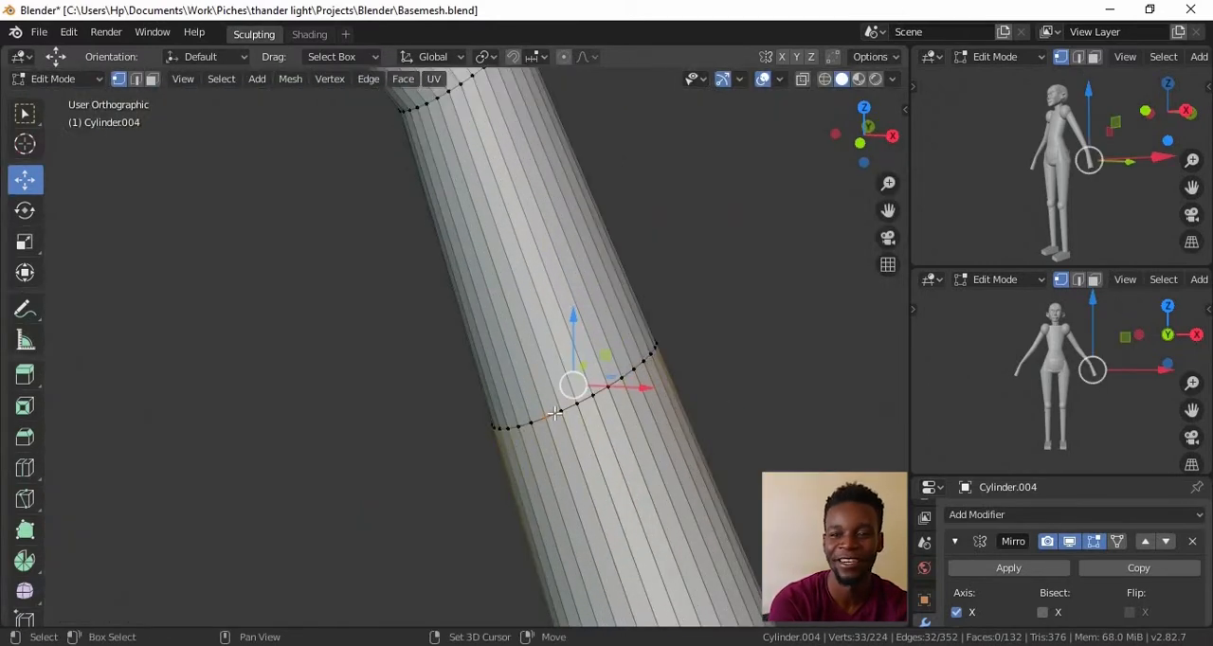
# Select the hand's middle ring with see-through display and scale it overall and along Y to shape the palm
pyautogui.hotkey('alt', 'z')
pyautogui.press('b')
pyautogui.moveTo(446, 319); pyautogui.dragTo(688, 453)
pyautogui.keyDown('alt'); pyautogui.moveTo(709, 331); pyautogui.dragTo(723, 395); pyautogui.keyUp('alt')
pyautogui.press('s')
pyautogui.click(623, 358)
pyautogui.keyDown('alt'); pyautogui.moveTo(616, 355); pyautogui.dragTo(614, 496); pyautogui.keyUp('alt')
pyautogui.press('s')
pyautogui.press('y')
pyautogui.click(839, 409)
pyautogui.hotkey('alt', 'z')
# Rescale the hand along Y to refine its profile and return to Object Mode in the front view
pyautogui.keyDown('alt'); pyautogui.moveTo(778, 479); pyautogui.dragTo(709, 477); pyautogui.keyUp('alt')
pyautogui.keyDown('ctrl'); pyautogui.keyDown('alt'); pyautogui.moveTo(709, 477); pyautogui.dragTo(701, 415); pyautogui.keyUp('alt'); pyautogui.keyUp('ctrl')
pyautogui.press('s')
pyautogui.press('y')
pyautogui.click(712, 408)
pyautogui.keyDown('ctrl'); pyautogui.keyDown('alt'); pyautogui.moveTo(654, 379); pyautogui.dragTo(649, 402); pyautogui.keyUp('alt'); pyautogui.keyUp('ctrl')
pyautogui.keyDown('alt'); pyautogui.moveTo(649, 403); pyautogui.dragTo(633, 428); pyautogui.keyUp('alt')
pyautogui.keyDown('alt'); pyautogui.moveTo(633, 428); pyautogui.dragTo(725, 443); pyautogui.keyUp('alt')
pyautogui.keyDown('ctrl'); pyautogui.keyDown('alt'); pyautogui.moveTo(697, 455); pyautogui.dragTo(658, 415); pyautogui.keyUp('alt'); pyautogui.keyUp('ctrl')
pyautogui.click(685, 336)
pyautogui.keyDown('ctrl'); pyautogui.keyDown('alt'); pyautogui.moveTo(685, 336); pyautogui.dragTo(748, 345); pyautogui.keyUp('alt'); pyautogui.keyUp('ctrl')
pyautogui.press('KP_1')
pyautogui.press('Tab')
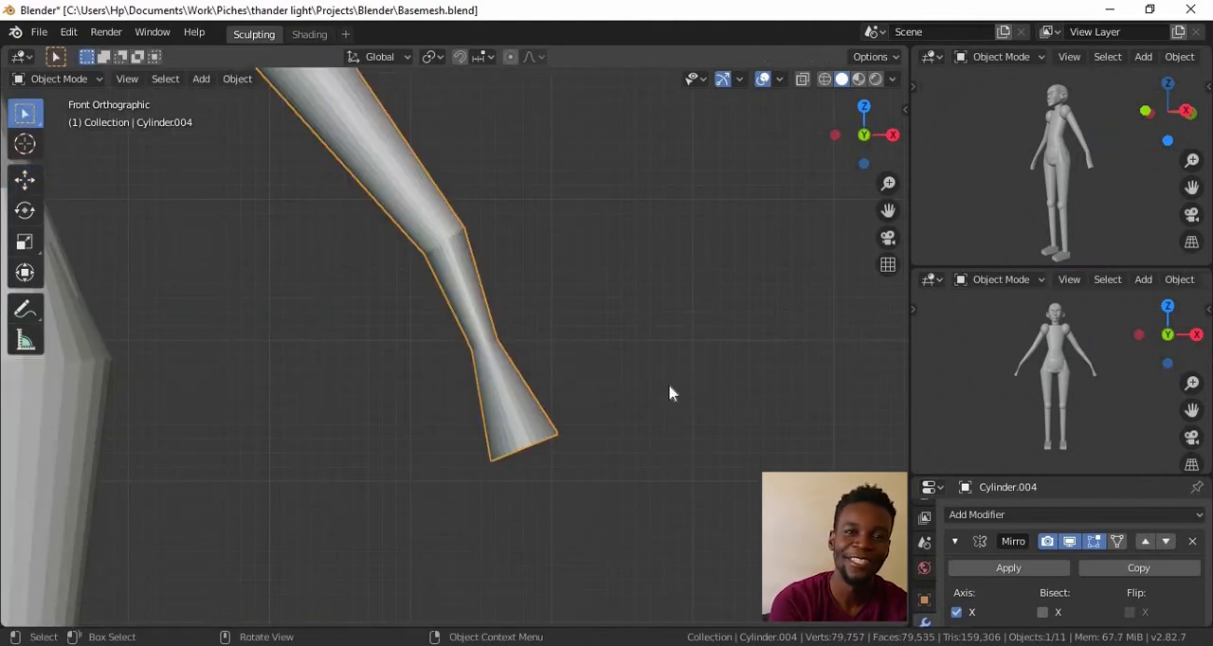
# Add a mesh cylinder, scale it down in Edit Mode and move it out beside the arm
pyautogui.keyDown('ctrl'); pyautogui.keyDown('alt'); pyautogui.moveTo(671, 391); pyautogui.dragTo(636, 455); pyautogui.keyUp('alt'); pyautogui.keyUp('ctrl')
pyautogui.hotkey('shift', 'a')
pyautogui.moveTo(569, 301)
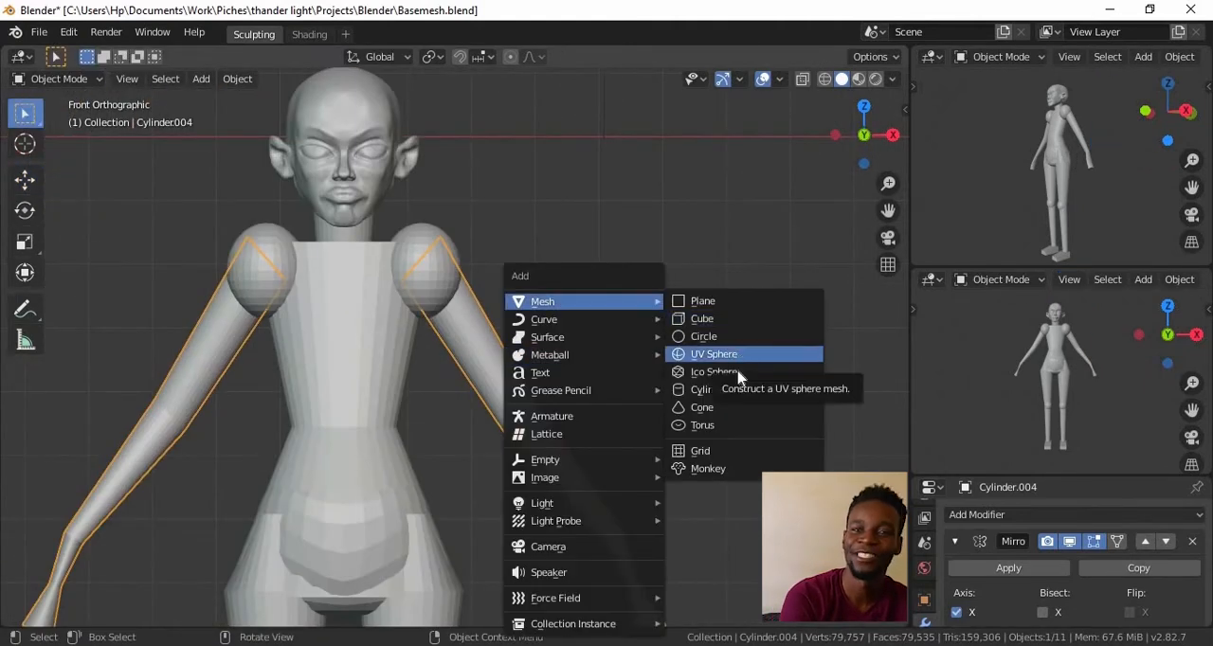
pyautogui.click(712, 390)
pyautogui.press('Tab')
pyautogui.press('s')
pyautogui.keyDown('ctrl'); pyautogui.keyDown('alt'); pyautogui.moveTo(701, 309); pyautogui.dragTo(683, 344); pyautogui.keyUp('alt'); pyautogui.keyUp('ctrl')
pyautogui.keyDown('alt'); pyautogui.keyDown('shift'); pyautogui.moveTo(683, 344); pyautogui.dragTo(578, 344); pyautogui.keyUp('shift'); pyautogui.keyUp('alt')
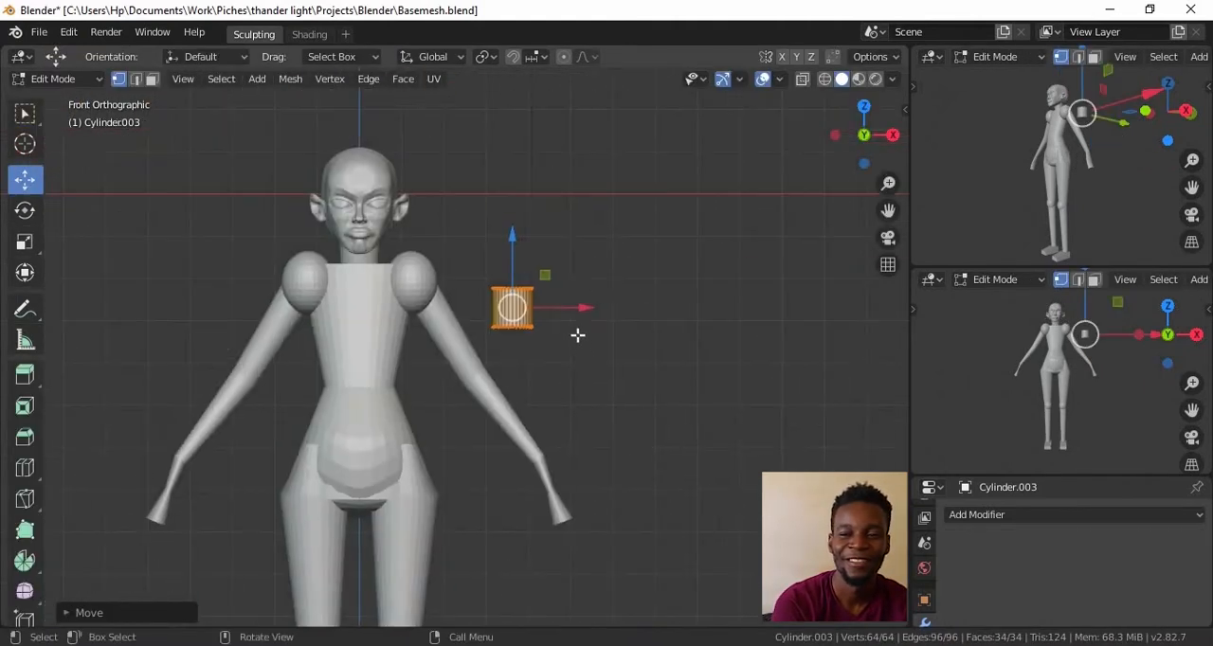
# Bring the new cylinder down near the hand and shrink it to finger thickness
pyautogui.click(632, 512)
pyautogui.keyDown('ctrl'); pyautogui.keyDown('alt'); pyautogui.moveTo(626, 514); pyautogui.dragTo(553, 288); pyautogui.keyUp('alt'); pyautogui.keyUp('ctrl')
pyautogui.press('s')
pyautogui.click(661, 444)
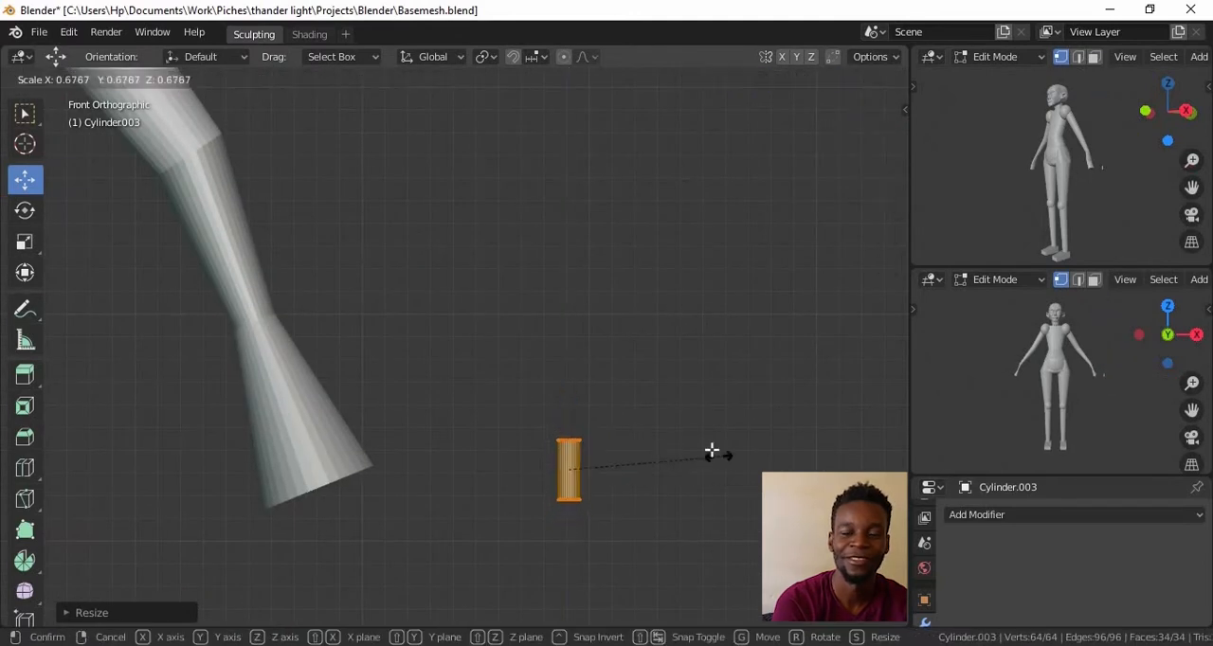
# Position the finger cylinder at the front edge of the palm using the side and front views
pyautogui.press('KP_3')
pyautogui.keyDown('ctrl'); pyautogui.keyDown('alt'); pyautogui.moveTo(675, 384); pyautogui.dragTo(786, 487); pyautogui.keyUp('alt'); pyautogui.keyUp('ctrl')
pyautogui.hotkey('alt', 'z')
pyautogui.keyDown('ctrl'); pyautogui.keyDown('alt'); pyautogui.moveTo(666, 420); pyautogui.dragTo(671, 369); pyautogui.keyUp('alt'); pyautogui.keyUp('ctrl')
pyautogui.keyDown('alt'); pyautogui.moveTo(748, 331); pyautogui.dragTo(678, 327); pyautogui.keyUp('alt')
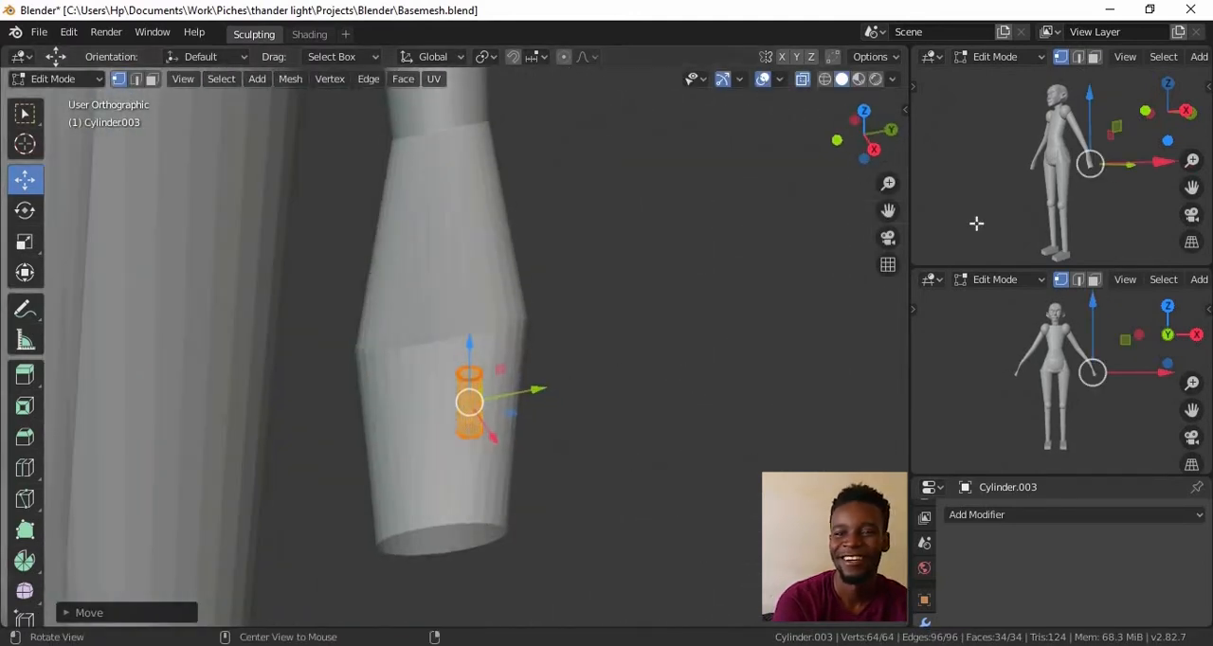
pyautogui.press('KP_1')
pyautogui.press('KP_3')
pyautogui.moveTo(525, 354); pyautogui.dragTo(430, 370)
pyautogui.scroll(-2, 532, 367)
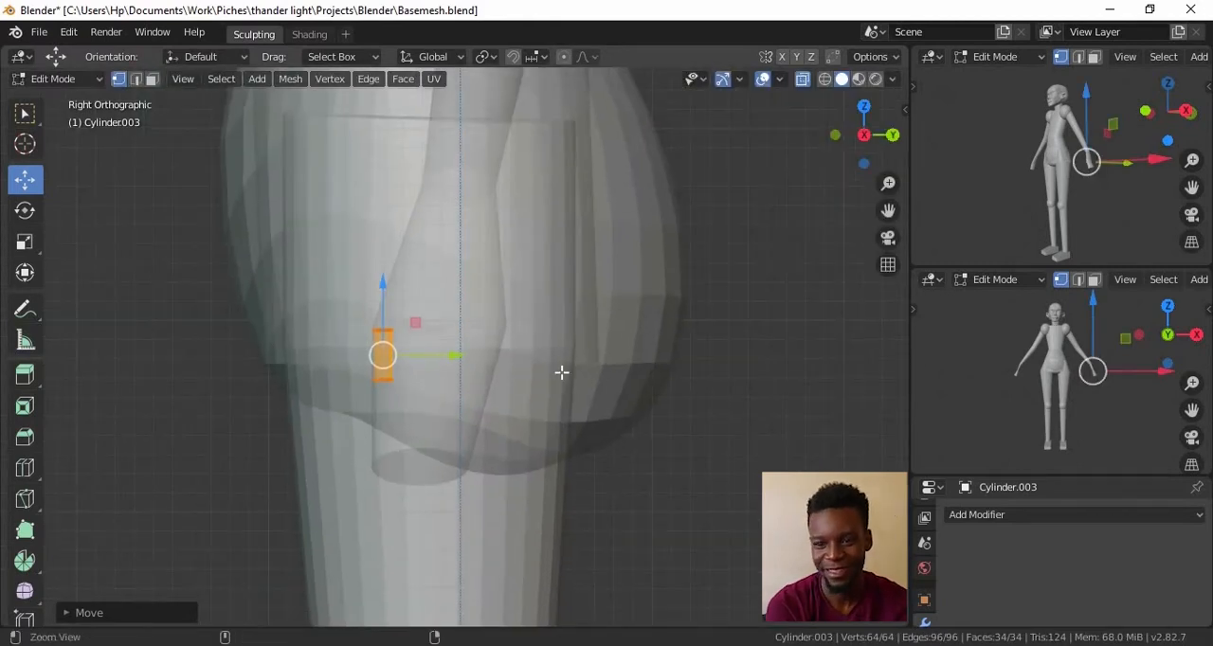
pyautogui.scroll(2, 556, 370)
pyautogui.press('KP_1')
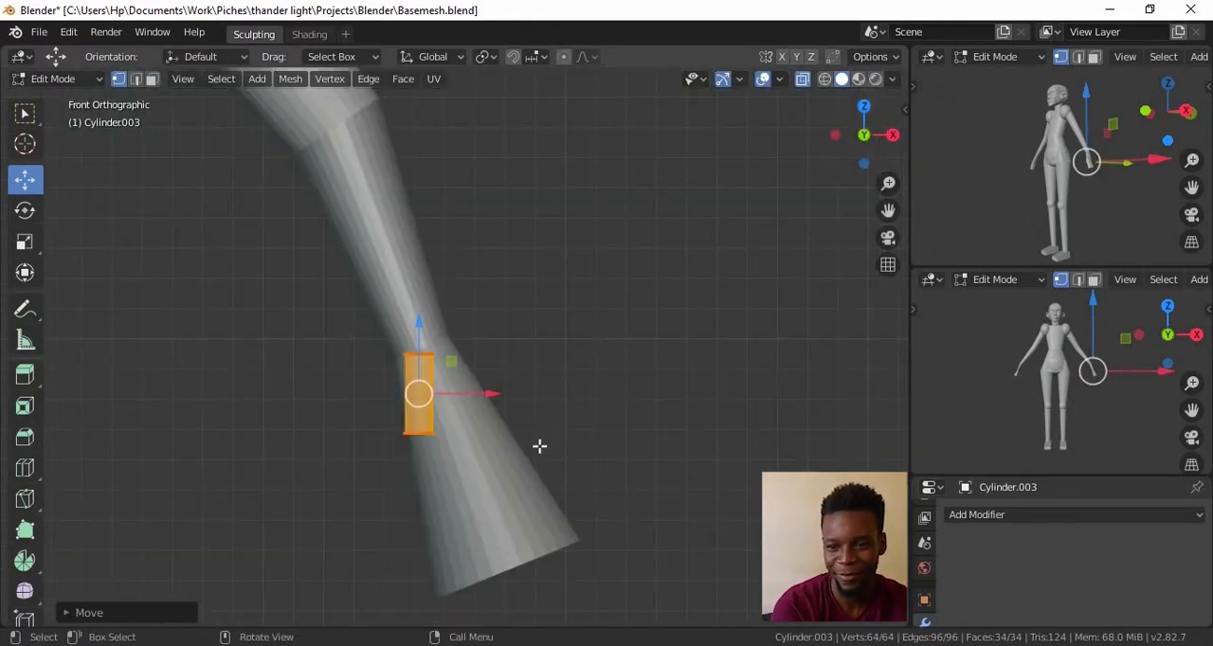
pyautogui.moveTo(419, 323); pyautogui.dragTo(418, 316)
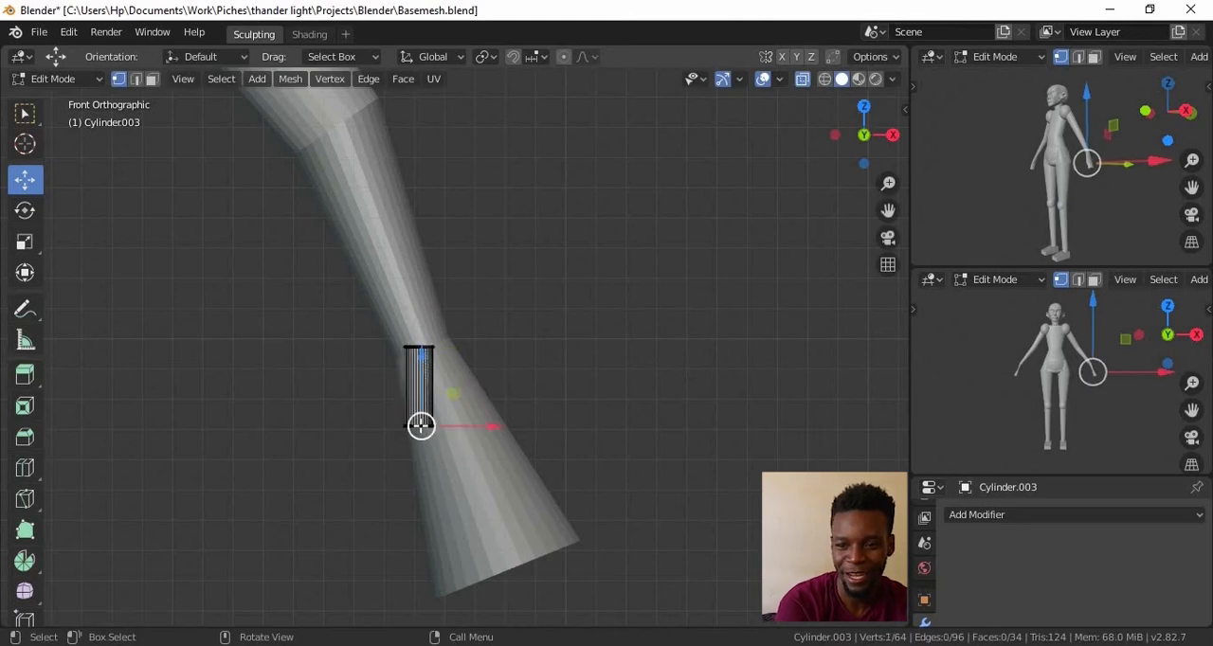
# Stretch the finger cylinder along the hand by moving its bottom ring to the hand's end and its top ring to the knuckles
pyautogui.press('g')
pyautogui.click(464, 594)
pyautogui.keyDown('shift'); pyautogui.moveTo(584, 460); pyautogui.dragTo(644, 347, button='middle'); pyautogui.keyUp('shift')
pyautogui.scroll(2, 645, 347)
pyautogui.press('g')
pyautogui.click(590, 596)
pyautogui.keyDown('alt'); pyautogui.click(449, 195); pyautogui.keyUp('alt')
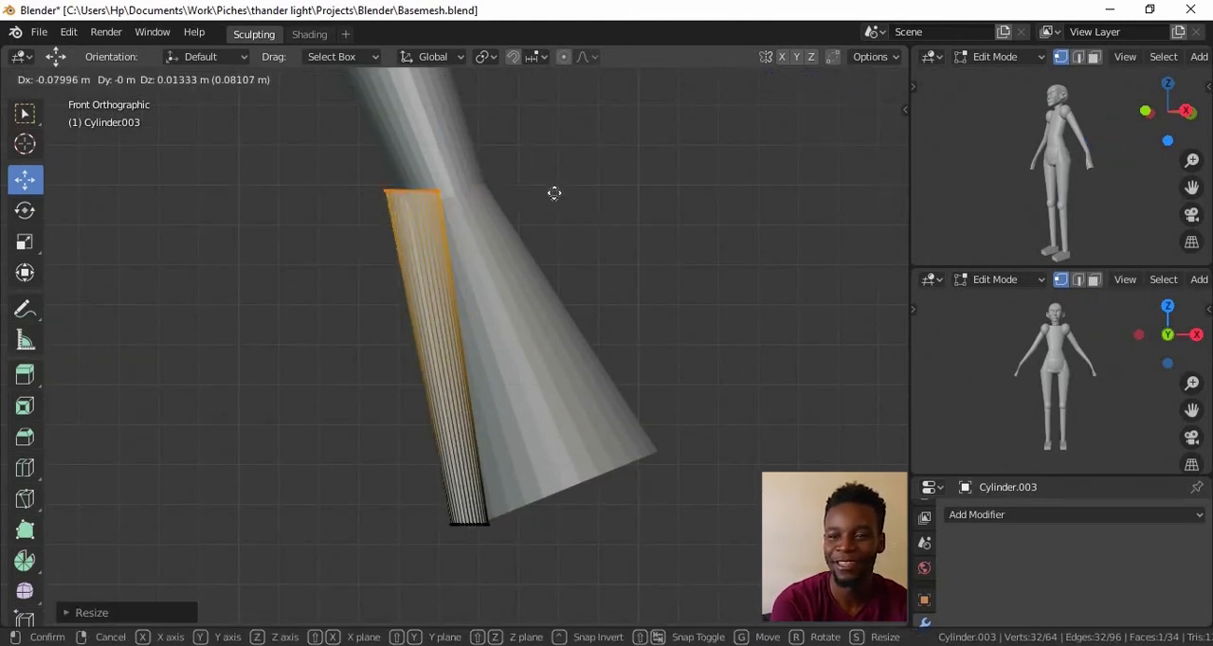
pyautogui.press('g')
pyautogui.click(542, 176)
# Select the whole finger and move it into place along the front edge of the hand
pyautogui.scroll(-6, 679, 292)
pyautogui.keyDown('alt'); pyautogui.moveTo(682, 295); pyautogui.dragTo(585, 287, button='middle'); pyautogui.keyUp('alt')
pyautogui.press('a')
pyautogui.press('g')
pyautogui.click(525, 319)
pyautogui.keyDown('alt'); pyautogui.moveTo(493, 320); pyautogui.dragTo(469, 327, button='middle'); pyautogui.keyUp('alt')
pyautogui.scroll(6, 470, 328)
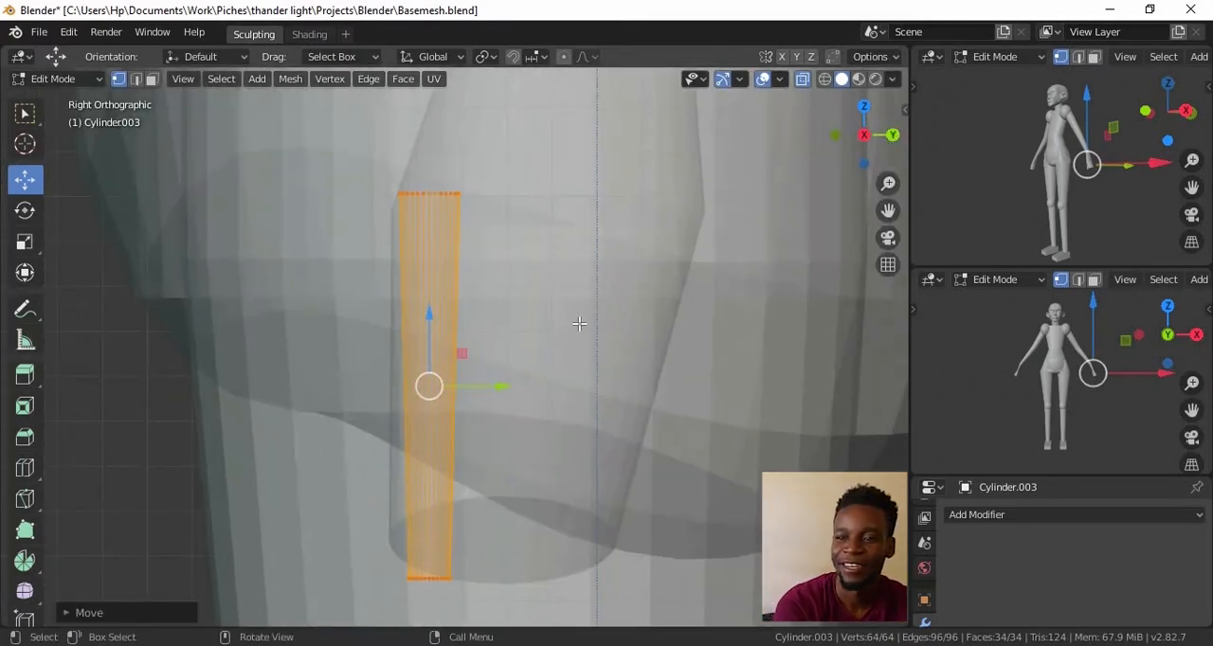
# Duplicate the finger three times across the width of the hand to make four fingers
pyautogui.hotkey('shift', 'd')
pyautogui.click(597, 273)
pyautogui.hotkey('shift', 'd')
pyautogui.click(657, 262)
pyautogui.hotkey('shift', 'd')
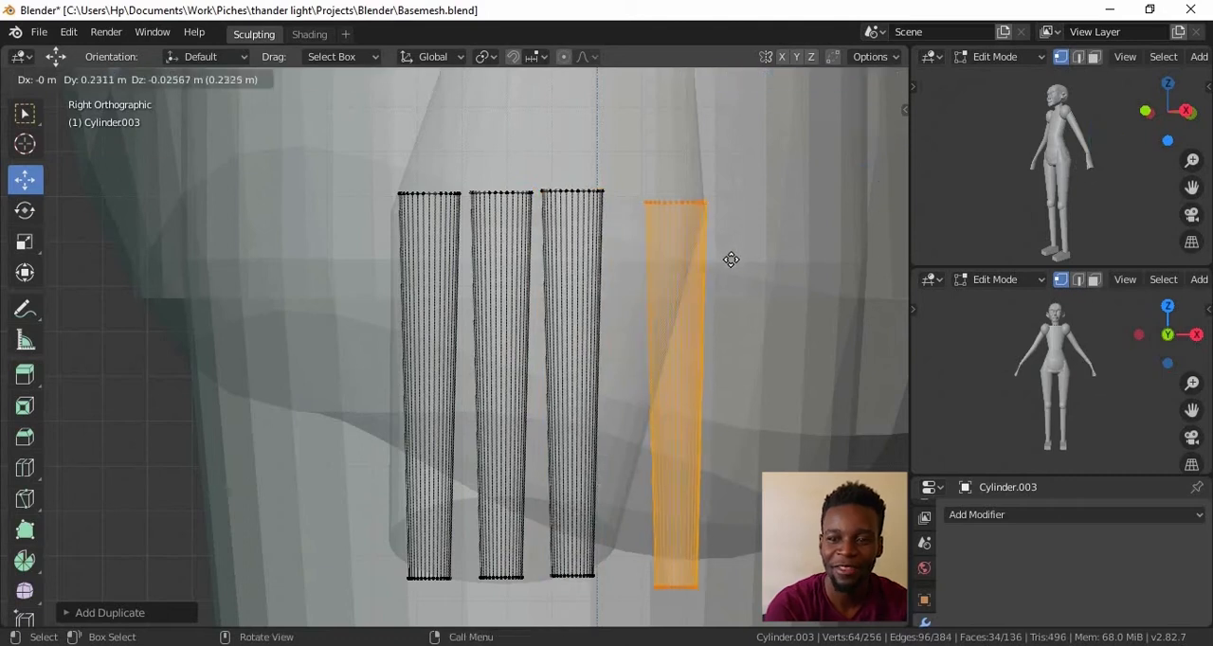
pyautogui.click(725, 258)
# Shift the third finger toward the fourth to even out the spacing
pyautogui.scroll(-2, 680, 257)
pyautogui.scroll(1, 684, 341)
pyautogui.scroll(1, 684, 341)
pyautogui.click(515, 228)
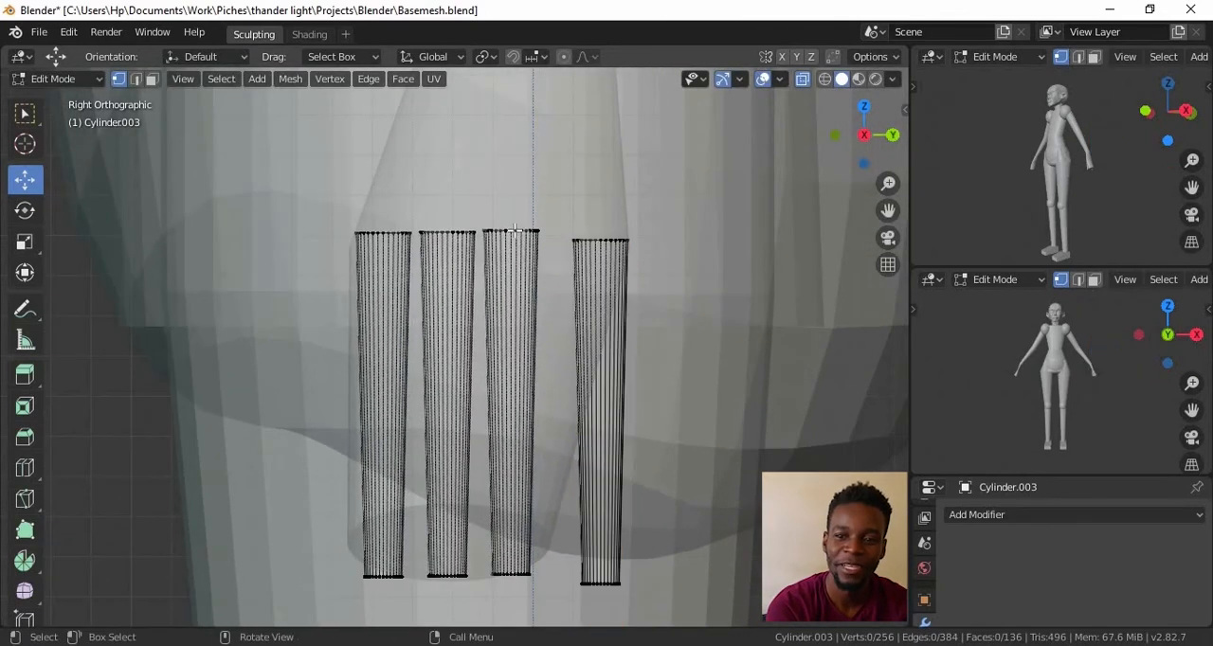
pyautogui.keyDown('alt'); pyautogui.keyDown('shift'); pyautogui.click(528, 560); pyautogui.keyUp('shift'); pyautogui.keyUp('alt')
pyautogui.press('g')
pyautogui.click(547, 414)
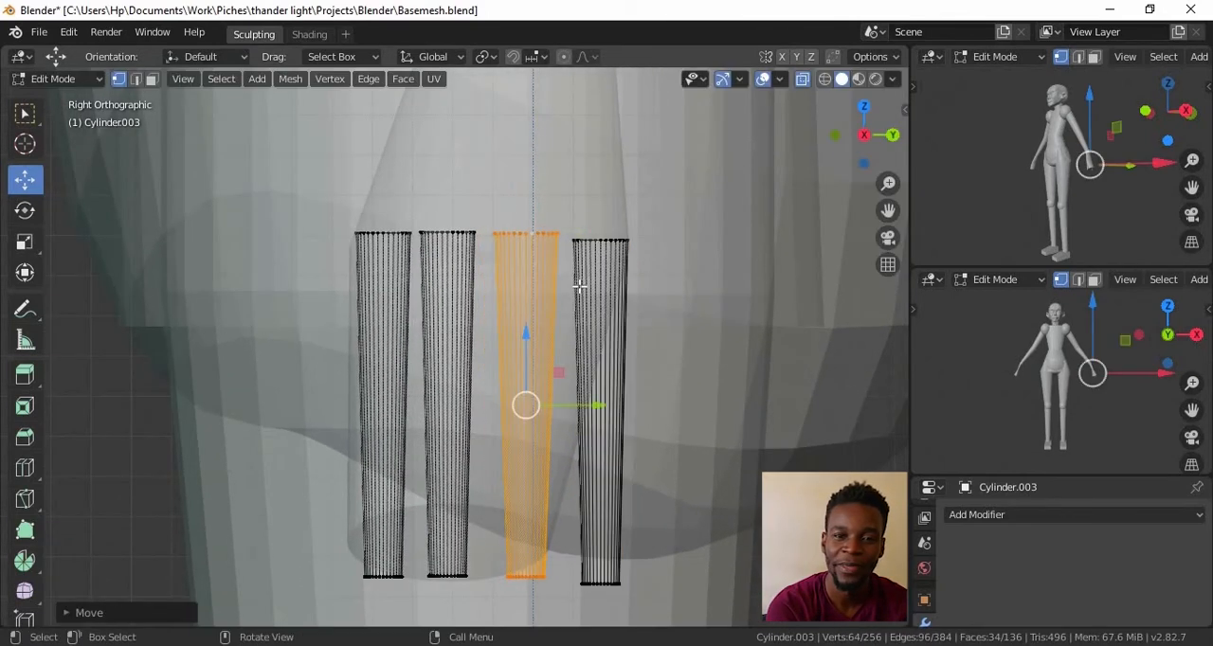
# Raise the fourth finger at the back edge of the hand and lower the second finger slightly
pyautogui.hotkey('alt', 'a')
pyautogui.press('l')
pyautogui.press('g')
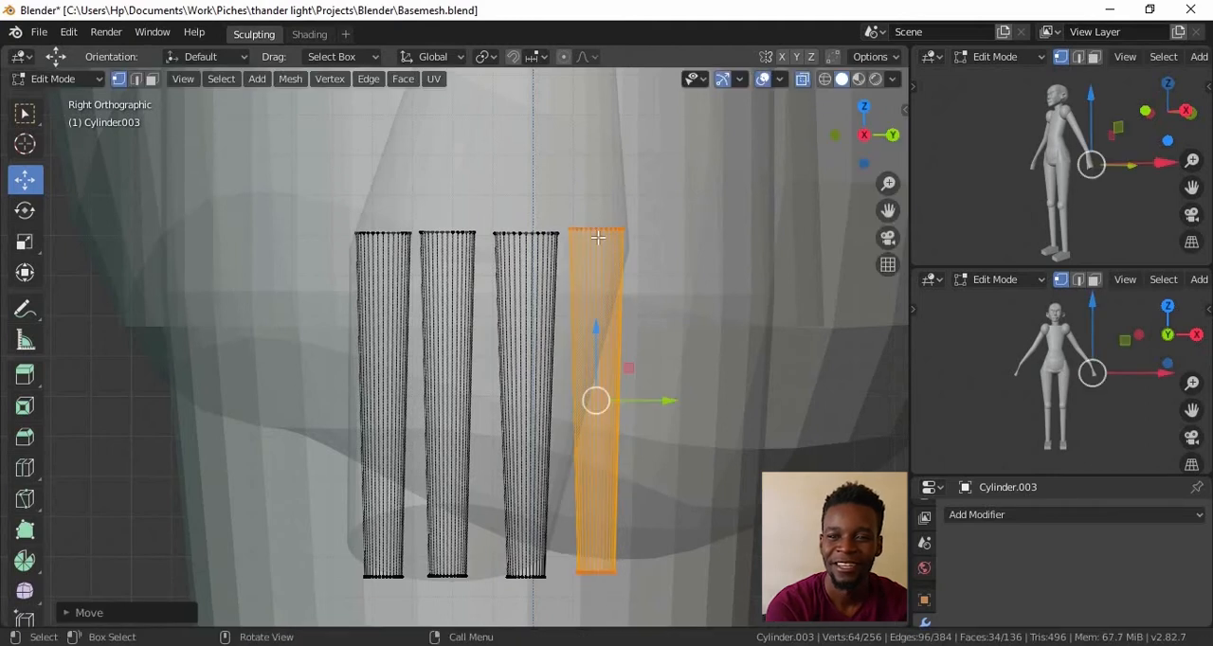
pyautogui.click(603, 238)
pyautogui.hotkey('alt', 'a')
pyautogui.press('l')
pyautogui.press('g')
pyautogui.click(455, 264)
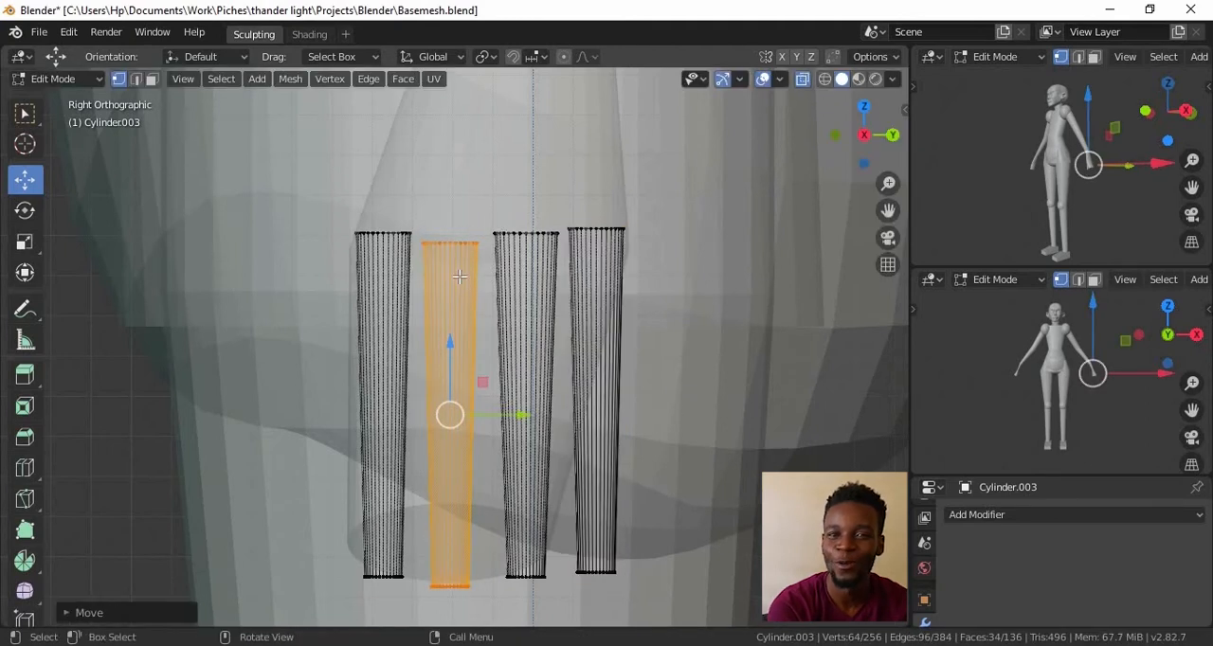
# Shorten the fourth, third and first fingers by moving their tip rings upward by different amounts
pyautogui.press('KP_1')
pyautogui.press('KP_3')
pyautogui.keyDown('alt'); pyautogui.click(611, 574); pyautogui.keyUp('alt')
pyautogui.press('g')
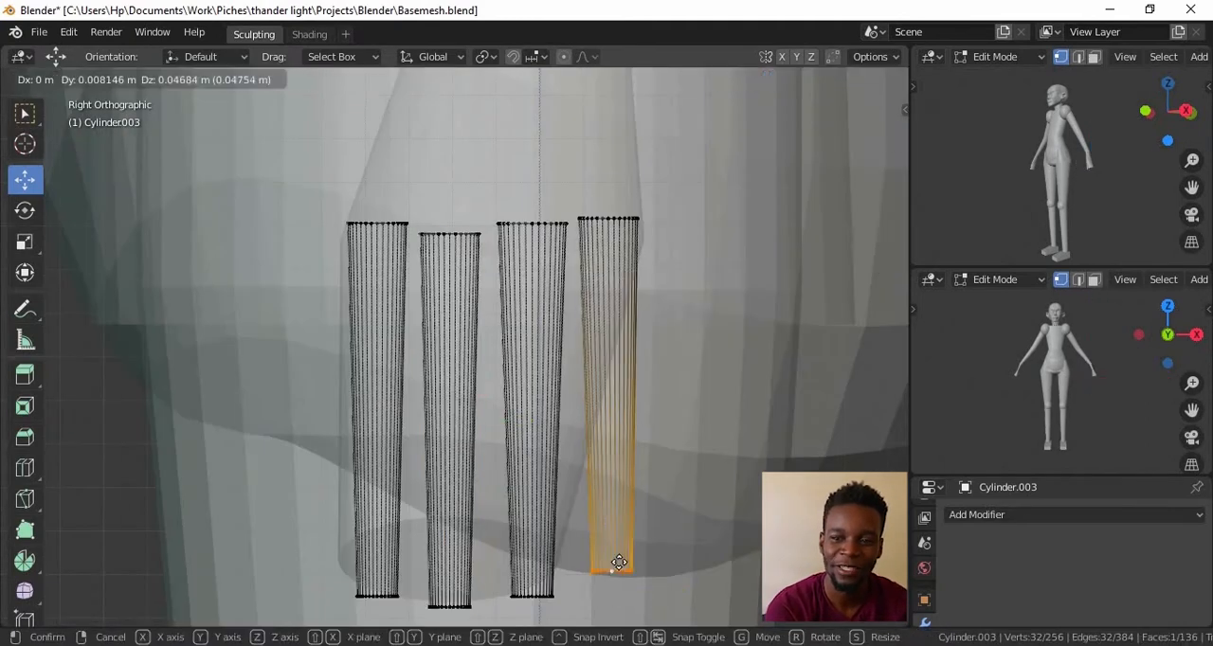
pyautogui.click(606, 523)
pyautogui.keyDown('alt'); pyautogui.click(532, 596); pyautogui.keyUp('alt')
pyautogui.press('g')
pyautogui.click(532, 583)
pyautogui.keyDown('alt'); pyautogui.click(377, 597); pyautogui.keyUp('alt')
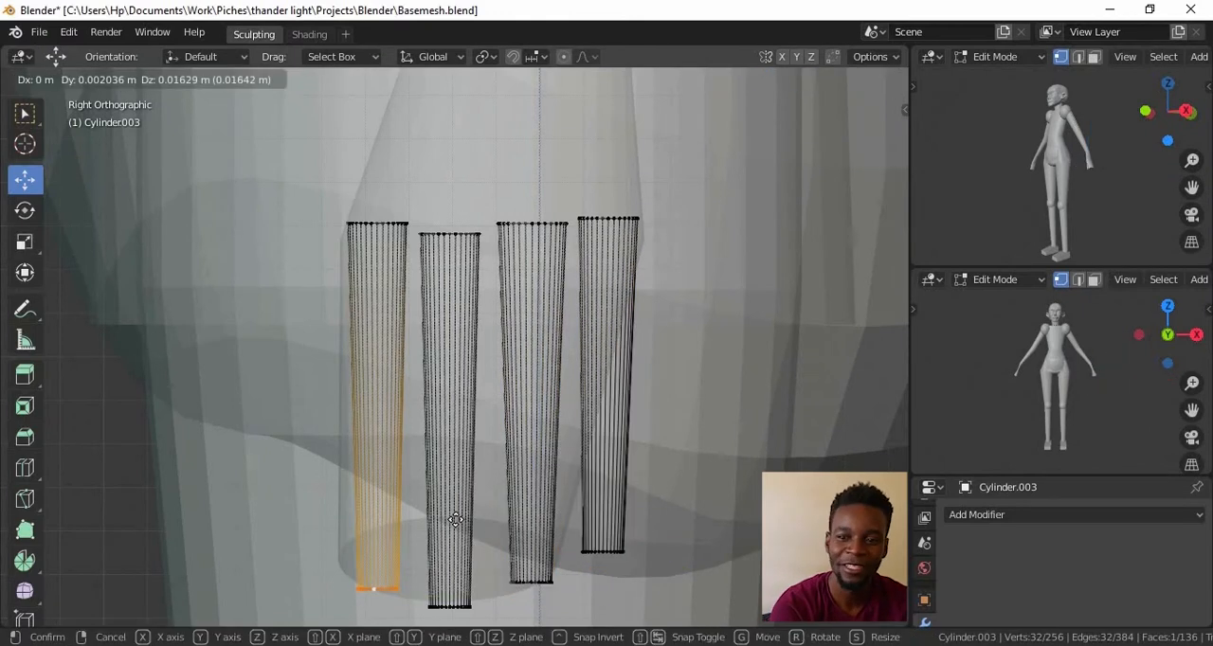
pyautogui.scroll(-1, 477, 495)
# Move the whole first finger up beside the palm and rotate it outward to serve as the thumb
pyautogui.keyDown('shift'); pyautogui.moveTo(478, 340); pyautogui.dragTo(530, 475, button='middle'); pyautogui.keyUp('shift')
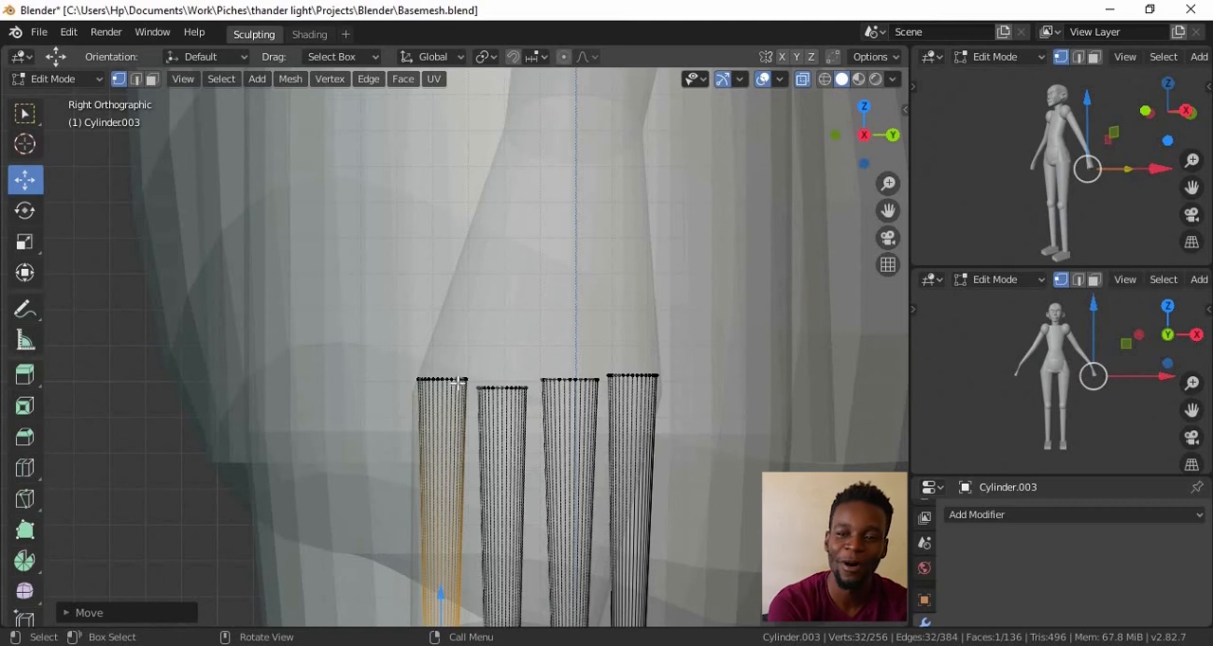
pyautogui.press('l')
pyautogui.press('g')
pyautogui.click(417, 209)
pyautogui.press('r')
pyautogui.click(506, 287)
pyautogui.press('g')
pyautogui.click(510, 276)
# Reposition and rotate the thumb from another view so that it angles away from the side of the hand
pyautogui.moveTo(512, 278); pyautogui.dragTo(614, 332, button='middle')
pyautogui.hotkey('alt', 'z')
pyautogui.keyDown('alt'); pyautogui.moveTo(565, 402); pyautogui.dragTo(579, 253, button='middle'); pyautogui.keyUp('alt')
pyautogui.press('g')
pyautogui.click(493, 235)
pyautogui.press('r')
pyautogui.click(568, 264)
pyautogui.press('g')
pyautogui.click(575, 316)
# Select the thumb's base with see-through display and move it into the palm near the wrist
pyautogui.keyDown('alt'); pyautogui.moveTo(575, 316); pyautogui.dragTo(469, 389, button='middle'); pyautogui.keyUp('alt')
pyautogui.scroll(4, 504, 339)
pyautogui.moveTo(503, 338); pyautogui.dragTo(460, 316, button='middle')
pyautogui.hotkey('alt', 'z')
pyautogui.moveTo(320, 167); pyautogui.dragTo(461, 245)
pyautogui.click(472, 222)
pyautogui.keyDown('alt'); pyautogui.moveTo(472, 222); pyautogui.dragTo(622, 335, button='middle'); pyautogui.keyUp('alt')
pyautogui.scroll(1, 623, 335)
pyautogui.press('g')
pyautogui.click(560, 169)
# Add an edge loop across the middle of the thumb
pyautogui.hotkey('ctrl', 'r')
pyautogui.click(486, 348)
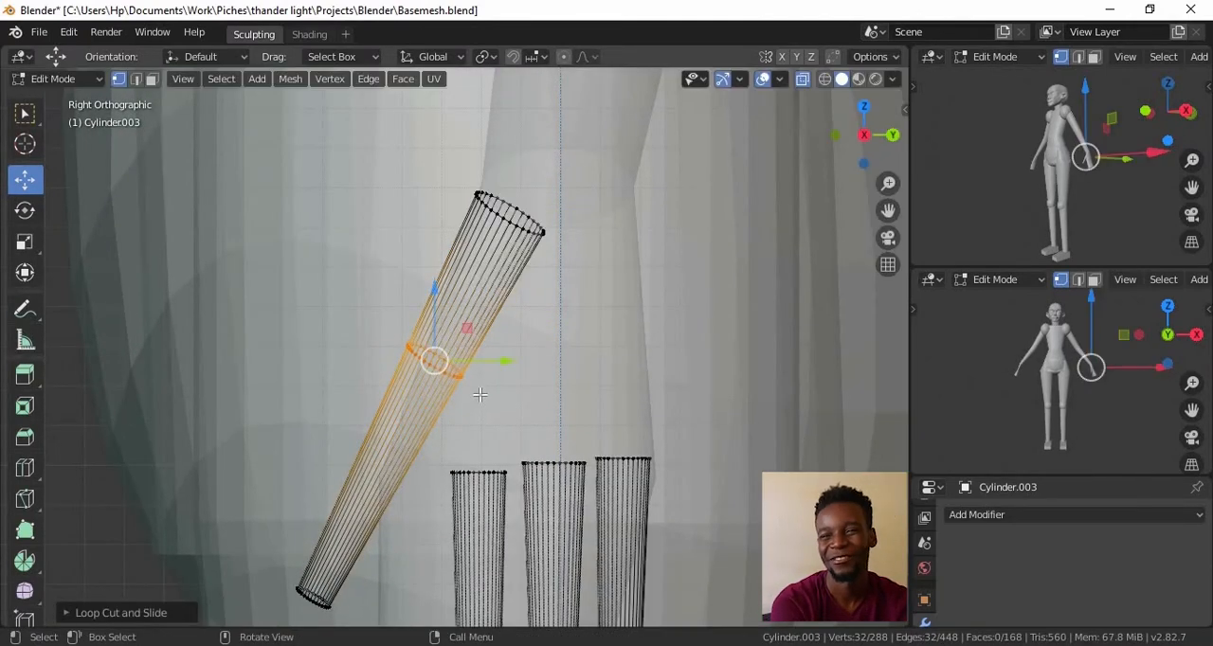
pyautogui.hotkey('alt', 'z')
pyautogui.keyDown('alt'); pyautogui.moveTo(592, 362); pyautogui.dragTo(466, 292); pyautogui.keyUp('alt')
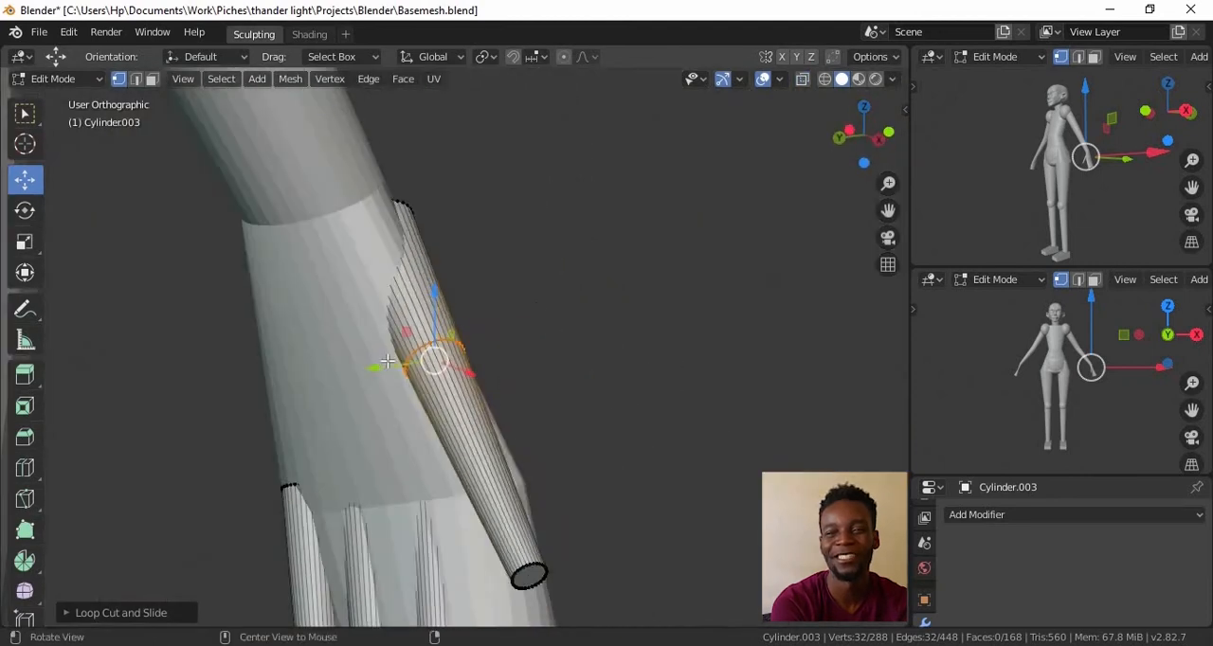
# Select the thumb's tip ring and move it in the side view to bend the outer half of the thumb
pyautogui.moveTo(469, 352); pyautogui.dragTo(488, 350)
pyautogui.keyDown('alt'); pyautogui.moveTo(488, 349); pyautogui.dragTo(540, 192); pyautogui.keyUp('alt')
pyautogui.doubleClick(536, 242)
pyautogui.keyDown('alt'); pyautogui.moveTo(536, 242); pyautogui.dragTo(561, 219); pyautogui.keyUp('alt')
pyautogui.doubleClick(526, 407)
pyautogui.scroll(2, 526, 407)
pyautogui.keyDown('alt'); pyautogui.moveTo(526, 407); pyautogui.dragTo(479, 313); pyautogui.keyUp('alt')
pyautogui.scroll(-4, 478, 313)
pyautogui.scroll(4, 465, 521)
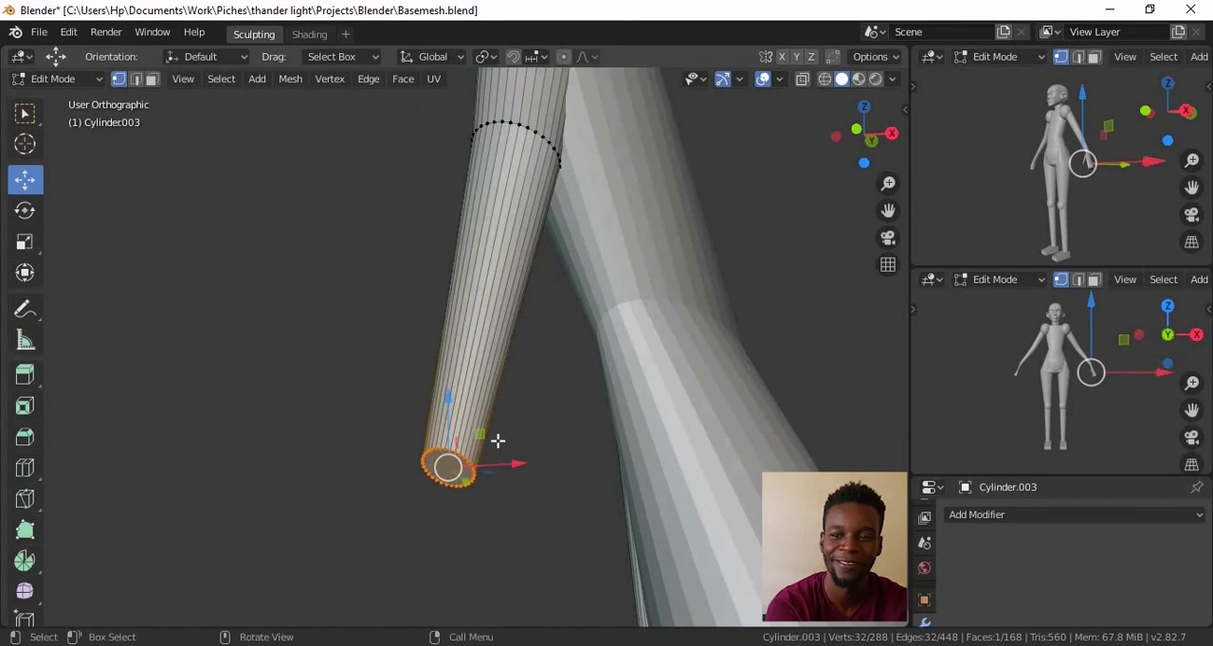
pyautogui.press('KP_1')
pyautogui.press('KP_3')
pyautogui.press('g')
pyautogui.click(644, 401)
pyautogui.press('KP_1')
pyautogui.scroll(-5, 666, 406)
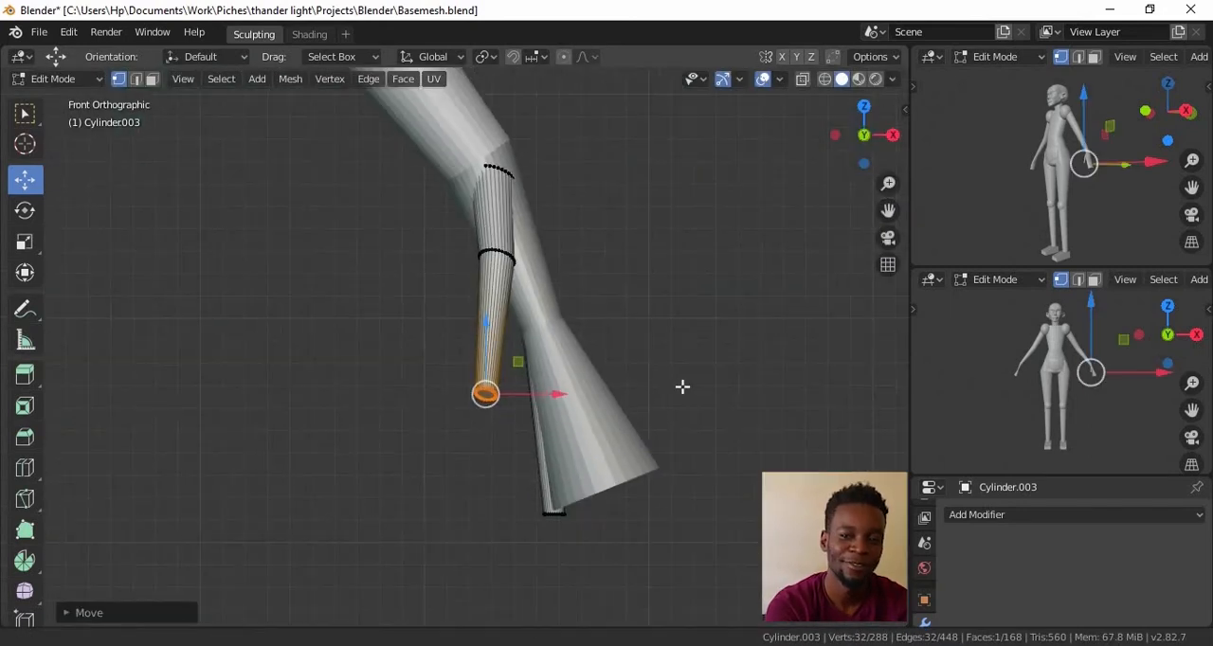
# Shift the tip of the finger nearest the thumb along the X axis toward the body in the back view
pyautogui.scroll(3, 683, 387)
pyautogui.press('KP_3')
pyautogui.scroll(-2, 686, 396)
pyautogui.moveTo(686, 395); pyautogui.dragTo(666, 320, button='middle')
pyautogui.scroll(3, 666, 319)
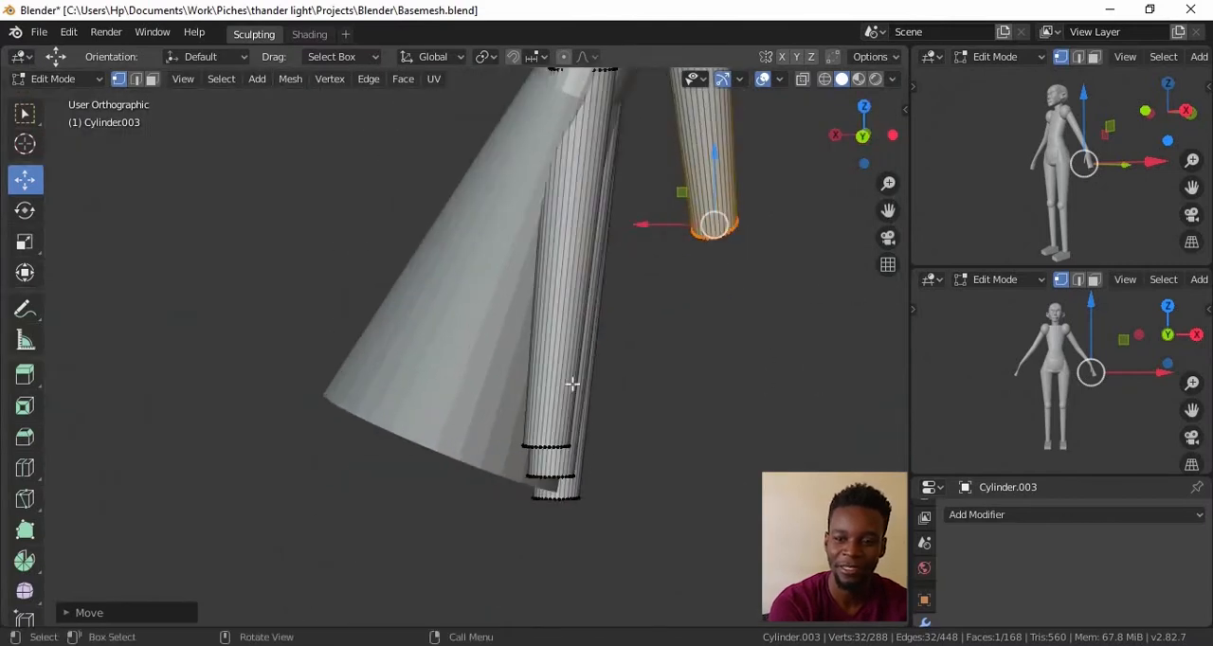
pyautogui.scroll(5, 521, 453)
pyautogui.keyDown('alt'); pyautogui.click(648, 438); pyautogui.keyUp('alt')
pyautogui.press('ctrl+KP_1')
pyautogui.scroll(-5, 650, 455)
pyautogui.press('g')
pyautogui.press('x')
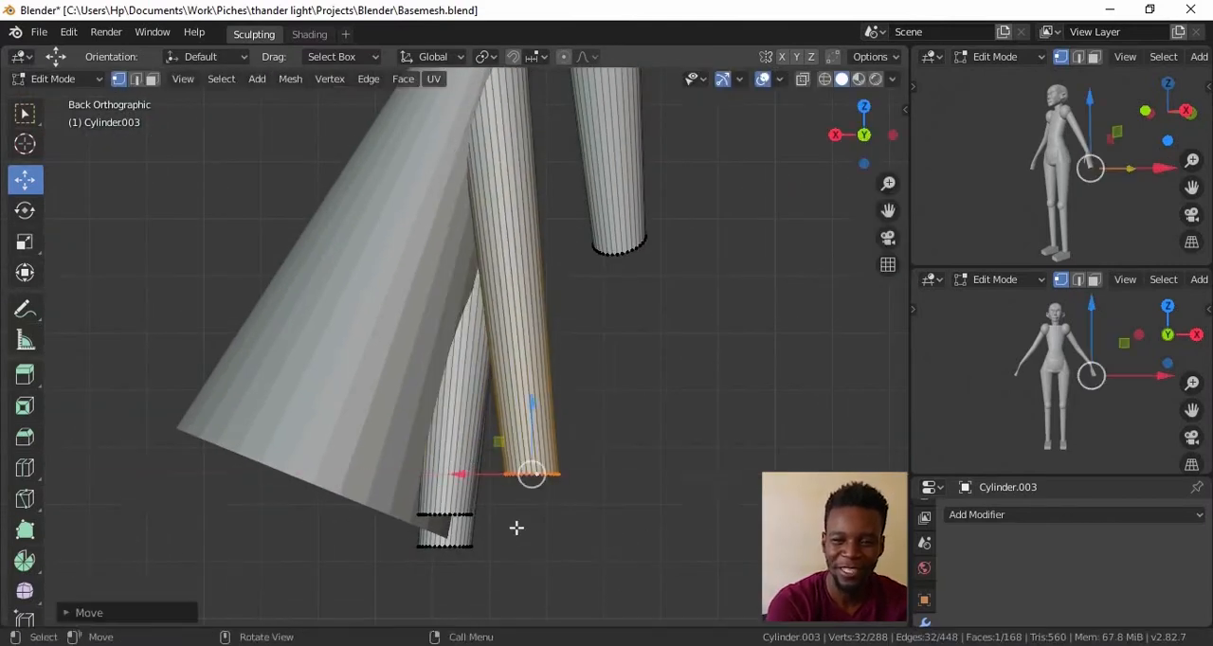
pyautogui.click(511, 531)
# Shift the tips of the two other fingers along the X axis so they line up with the first
pyautogui.keyDown('shift'); pyautogui.moveTo(511, 531); pyautogui.dragTo(531, 393, button='middle'); pyautogui.keyUp('shift')
pyautogui.scroll(5, 531, 393)
pyautogui.keyDown('alt'); pyautogui.click(480, 415); pyautogui.keyUp('alt')
pyautogui.press('g')
pyautogui.press('x')
pyautogui.click(581, 421)
pyautogui.keyDown('alt'); pyautogui.click(479, 491); pyautogui.keyUp('alt')
pyautogui.press('g')
pyautogui.press('x')
pyautogui.click(524, 491)
# With see-through display, duplicate the finger nearest the thumb, place the copy on its thumb side and reposition the copy's tip
pyautogui.moveTo(524, 491); pyautogui.dragTo(617, 319, button='middle')
pyautogui.scroll(-7, 731, 476)
pyautogui.hotkey('alt', 'z')
pyautogui.scroll(3, 617, 320)
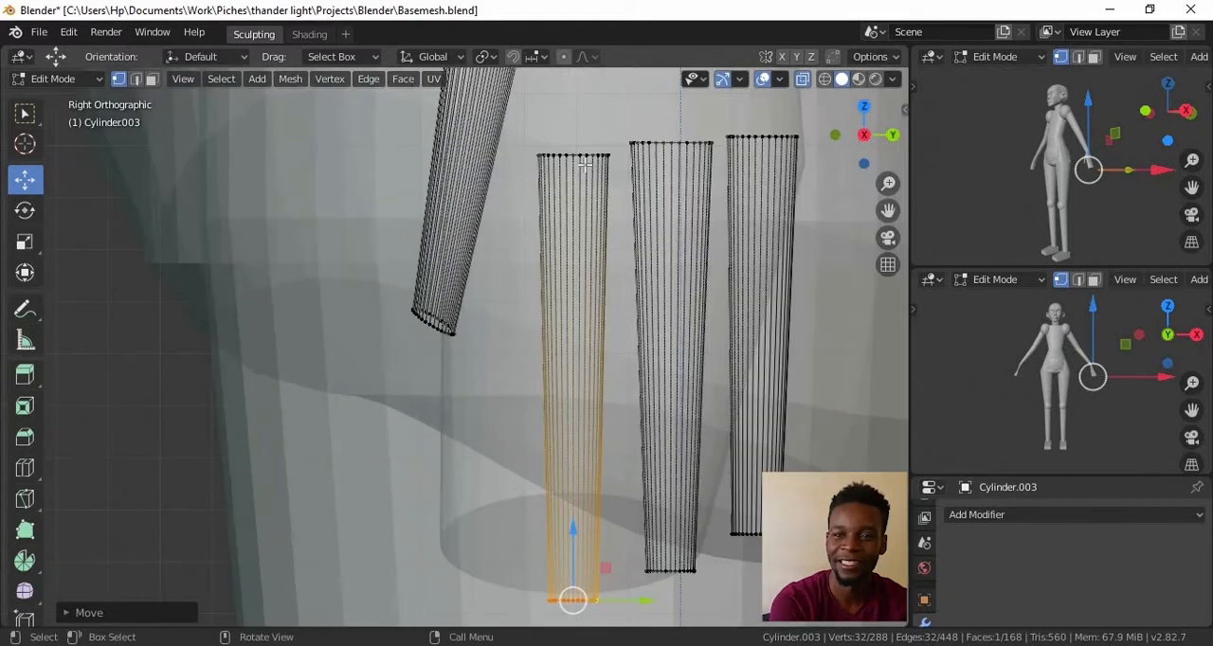
pyautogui.hotkey('shift', 'd')
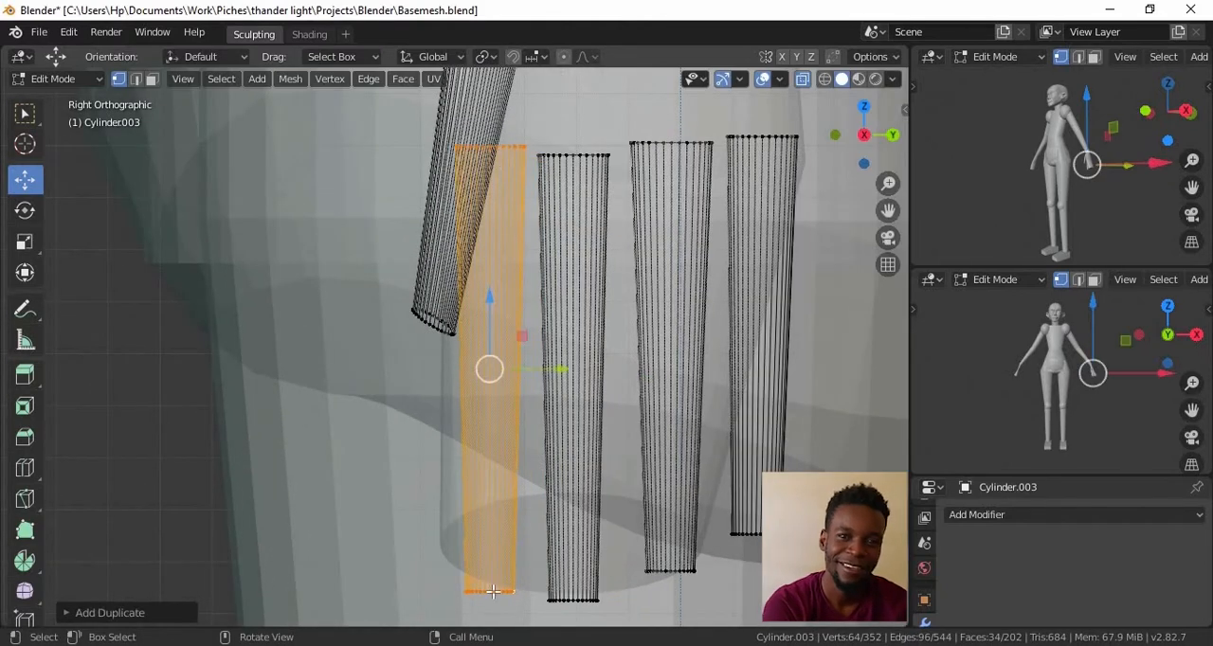
pyautogui.keyDown('alt'); pyautogui.click(487, 590); pyautogui.keyUp('alt')
pyautogui.press('g')
pyautogui.click(502, 528)
# Adjust the duplicated finger's placement and scale so that it fits beside the other fingers
pyautogui.moveTo(562, 543); pyautogui.dragTo(551, 543)
pyautogui.keyDown('alt'); pyautogui.click(755, 535); pyautogui.keyUp('alt')
pyautogui.moveTo(830, 534); pyautogui.dragTo(840, 534)
pyautogui.moveTo(682, 312)
pyautogui.keyDown('ctrl'); pyautogui.mouseDown(button='middle')
pyautogui.moveTo(682, 568)
pyautogui.moveTo(683, 319)
pyautogui.mouseUp(button='middle'); pyautogui.keyUp('ctrl')
pyautogui.keyDown('shift'); pyautogui.moveTo(616, 237); pyautogui.dragTo(609, 365, button='middle'); pyautogui.keyUp('shift')
pyautogui.keyDown('alt'); pyautogui.click(573, 287); pyautogui.keyUp('alt')
pyautogui.press('s')
pyautogui.click(684, 327)
# Select the duplicated finger's tip ring, refine its placement, and return to solid display
pyautogui.keyDown('ctrl'); pyautogui.keyDown('alt'); pyautogui.moveTo(685, 327); pyautogui.dragTo(664, 455); pyautogui.keyUp('alt'); pyautogui.keyUp('ctrl')
pyautogui.keyDown('alt'); pyautogui.moveTo(625, 455); pyautogui.dragTo(711, 285); pyautogui.keyUp('alt')
pyautogui.keyDown('alt'); pyautogui.keyDown('shift'); pyautogui.moveTo(663, 531); pyautogui.dragTo(658, 384); pyautogui.keyUp('shift'); pyautogui.keyUp('alt')
pyautogui.keyDown('alt'); pyautogui.keyDown('shift'); pyautogui.moveTo(673, 569); pyautogui.dragTo(649, 425); pyautogui.keyUp('shift'); pyautogui.keyUp('alt')
pyautogui.click(575, 538)
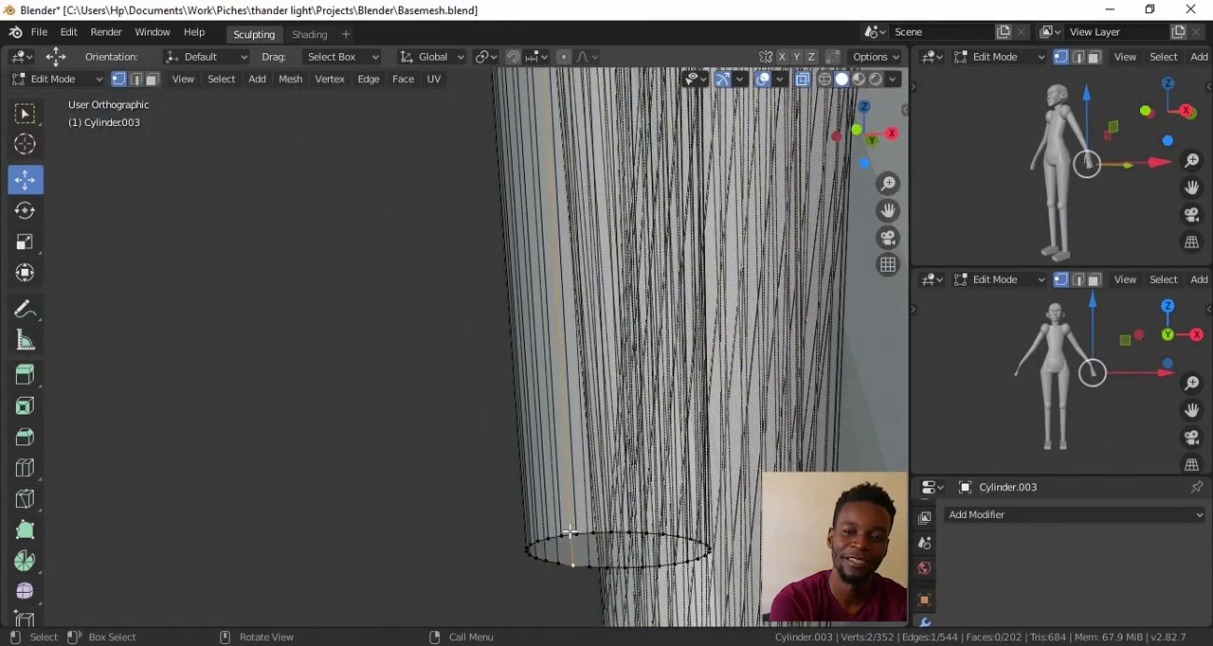
pyautogui.keyDown('ctrl'); pyautogui.keyDown('alt'); pyautogui.moveTo(592, 541); pyautogui.dragTo(605, 469); pyautogui.keyUp('alt'); pyautogui.keyUp('ctrl')
pyautogui.keyDown('alt'); pyautogui.keyDown('shift'); pyautogui.moveTo(668, 533); pyautogui.dragTo(590, 482); pyautogui.keyUp('shift'); pyautogui.keyUp('alt')
pyautogui.doubleClick(591, 483)
pyautogui.keyDown('alt'); pyautogui.moveTo(576, 443); pyautogui.dragTo(584, 441); pyautogui.keyUp('alt')
pyautogui.press('KP_3')
pyautogui.keyDown('ctrl'); pyautogui.keyDown('alt'); pyautogui.moveTo(606, 256); pyautogui.dragTo(616, 426); pyautogui.keyUp('alt'); pyautogui.keyUp('ctrl')
pyautogui.hotkey('alt', 'z')
# Edit the arm mesh and narrow the palm's flared lower end along the X axis
pyautogui.press('ctrl+KP_1')
pyautogui.moveTo(404, 374); pyautogui.dragTo(374, 374)
pyautogui.keyDown('ctrl'); pyautogui.keyDown('alt'); pyautogui.moveTo(474, 246); pyautogui.dragTo(512, 355); pyautogui.keyUp('alt'); pyautogui.keyUp('ctrl')
pyautogui.keyDown('alt'); pyautogui.keyDown('shift'); pyautogui.moveTo(517, 355); pyautogui.dragTo(526, 458); pyautogui.keyUp('shift'); pyautogui.keyUp('alt')
pyautogui.press('Tab')
pyautogui.click(432, 447)
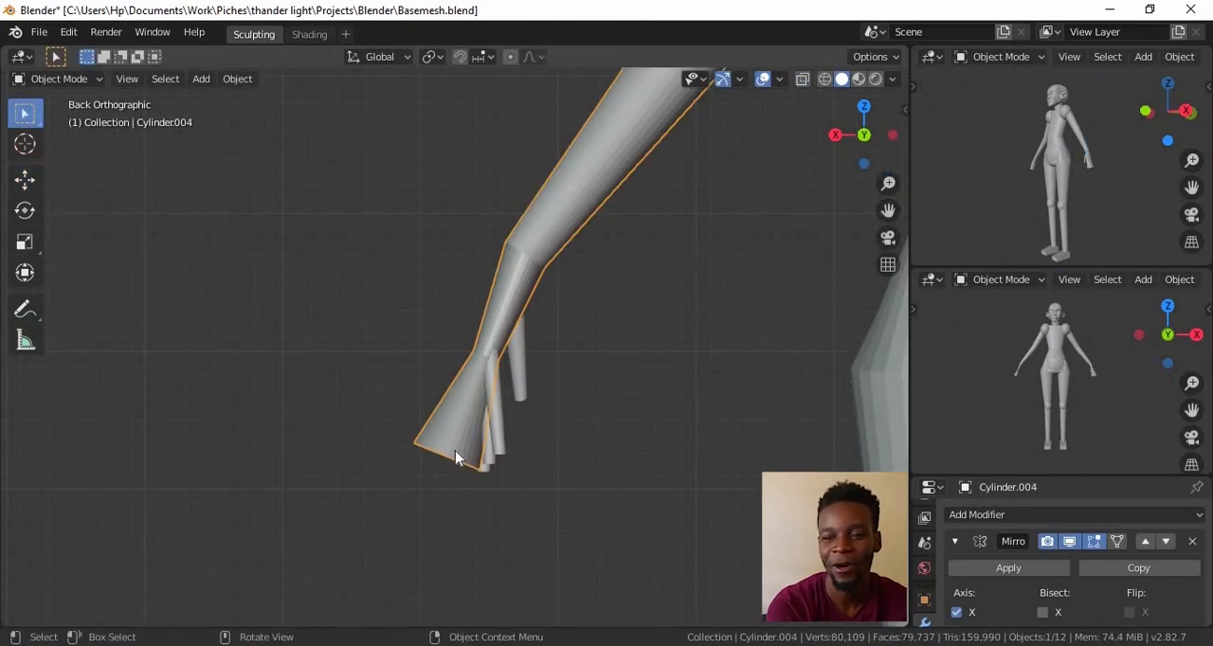
pyautogui.press('Tab')
pyautogui.press('l')
pyautogui.press('x')
pyautogui.click(420, 422)
pyautogui.keyDown('ctrl'); pyautogui.keyDown('alt'); pyautogui.moveTo(420, 380); pyautogui.dragTo(417, 455); pyautogui.keyUp('alt'); pyautogui.keyUp('ctrl')
pyautogui.keyDown('alt'); pyautogui.moveTo(398, 417); pyautogui.dragTo(669, 408); pyautogui.keyUp('alt')
pyautogui.keyDown('ctrl'); pyautogui.keyDown('alt'); pyautogui.moveTo(607, 351); pyautogui.dragTo(749, 509); pyautogui.keyUp('alt'); pyautogui.keyUp('ctrl')
# Add a Mirror modifier to the fingers so that both hands have them
pyautogui.press('Tab')
pyautogui.click(614, 478)
pyautogui.click(985, 514)
pyautogui.click(843, 318)
pyautogui.keyDown('alt'); pyautogui.moveTo(699, 461); pyautogui.dragTo(568, 313); pyautogui.keyUp('alt')
pyautogui.press('KP_3')
pyautogui.keyDown('ctrl'); pyautogui.keyDown('alt'); pyautogui.moveTo(568, 313); pyautogui.dragTo(658, 352); pyautogui.keyUp('alt'); pyautogui.keyUp('ctrl')
# Reshape the upper thighs with the Grab sculpt brush so that they blend into the hips
pyautogui.click(439, 509)
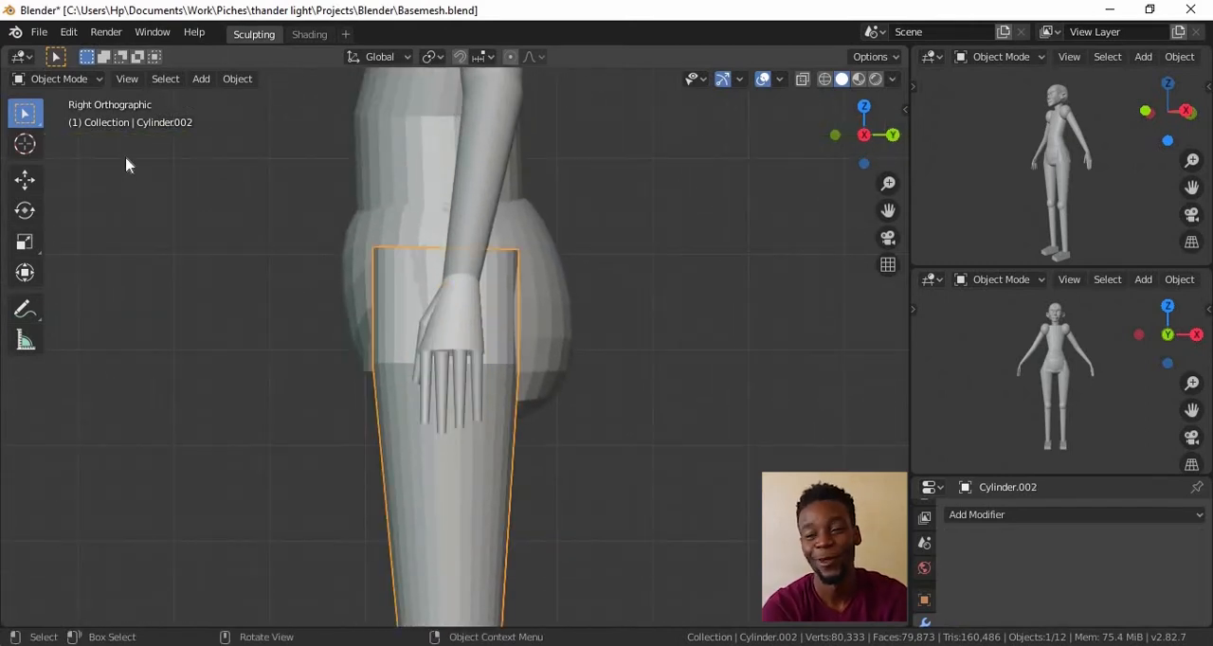
pyautogui.click(76, 83)
pyautogui.click(67, 132)
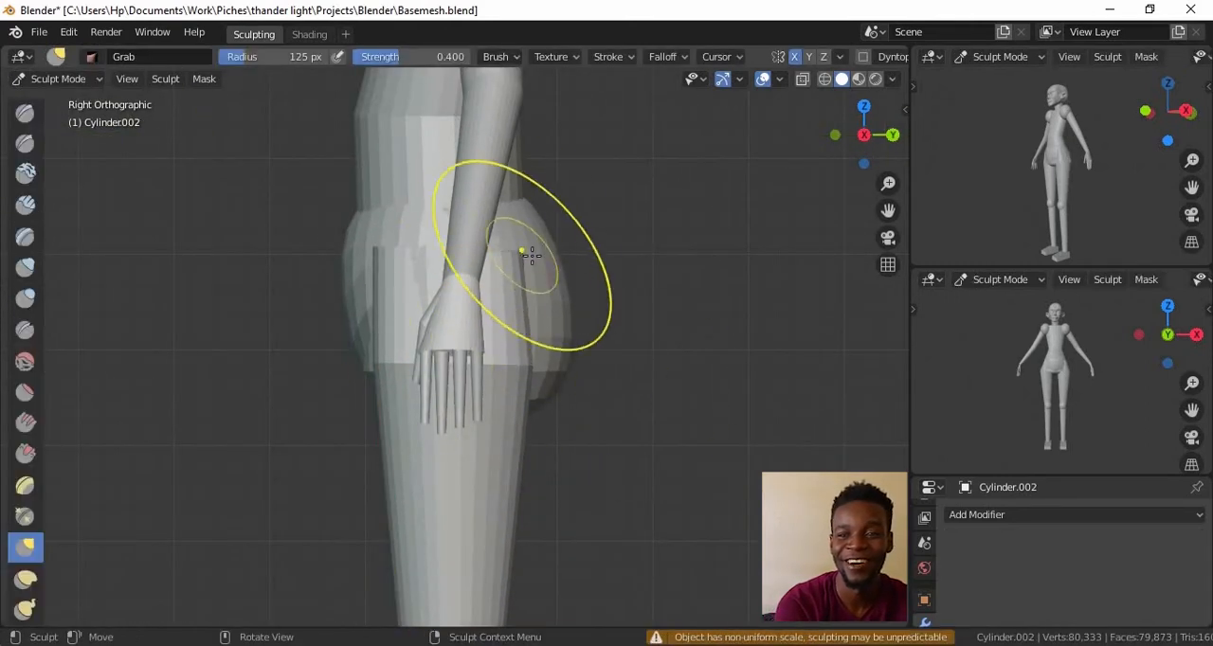
pyautogui.keyDown('alt'); pyautogui.moveTo(626, 399); pyautogui.dragTo(456, 206); pyautogui.keyUp('alt')
pyautogui.scroll(-3, 352, 460)
pyautogui.scroll(3, 352, 460)
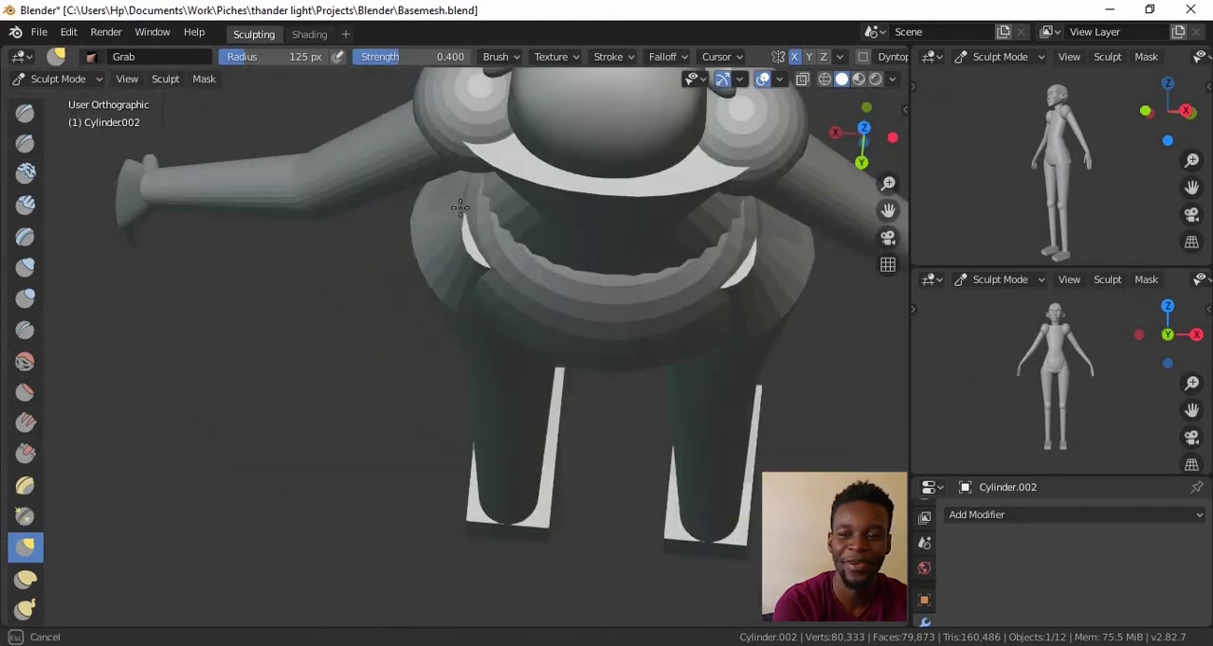
pyautogui.scroll(-2, 478, 253)
pyautogui.keyDown('alt'); pyautogui.moveTo(479, 253); pyautogui.dragTo(588, 385); pyautogui.keyUp('alt')
pyautogui.scroll(-2, 588, 385)
pyautogui.scroll(4, 371, 354)
pyautogui.moveTo(371, 355)
pyautogui.keyDown('alt'); pyautogui.mouseDown()
pyautogui.moveTo(516, 370)
pyautogui.moveTo(487, 413)
pyautogui.moveTo(566, 398)
pyautogui.mouseUp(); pyautogui.keyUp('alt')
# Sculpt the pelvis piece with the Grab brush where it overlaps the tops of the thighs
pyautogui.click(59, 80)
pyautogui.click(59, 101)
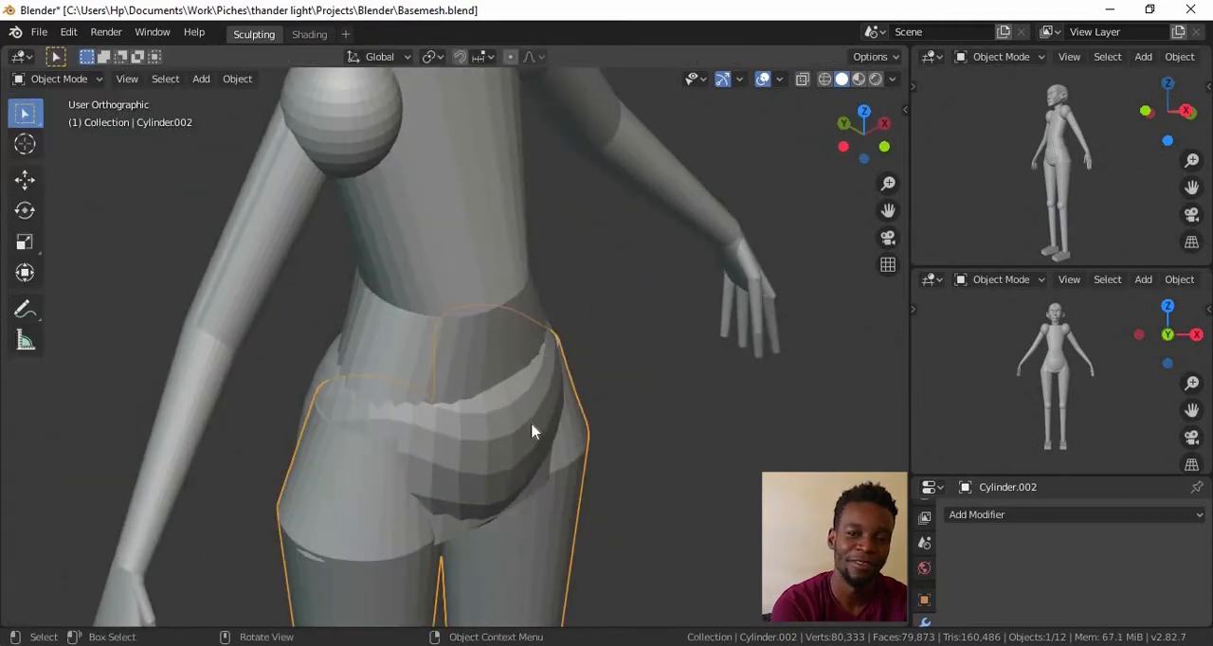
pyautogui.click(62, 138)
pyautogui.moveTo(487, 406)
pyautogui.keyDown('alt'); pyautogui.mouseDown()
pyautogui.moveTo(466, 446)
pyautogui.moveTo(563, 462)
pyautogui.mouseUp(); pyautogui.keyUp('alt')
pyautogui.click(59, 79)
pyautogui.click(62, 100)
pyautogui.moveTo(517, 423)
pyautogui.keyDown('alt'); pyautogui.mouseDown()
pyautogui.moveTo(664, 401)
pyautogui.moveTo(590, 396)
pyautogui.moveTo(561, 448)
pyautogui.moveTo(541, 384)
pyautogui.moveTo(638, 381)
pyautogui.moveTo(536, 379)
pyautogui.moveTo(534, 393)
pyautogui.moveTo(601, 379)
pyautogui.mouseUp(); pyautogui.keyUp('alt')
# Select the next piece around the hips and refine its shape with the Grab brush
pyautogui.click(517, 466)
pyautogui.click(61, 79)
pyautogui.click(63, 138)
pyautogui.moveTo(562, 450)
pyautogui.keyDown('alt'); pyautogui.mouseDown()
pyautogui.moveTo(536, 136)
pyautogui.moveTo(723, 420)
pyautogui.mouseUp(); pyautogui.keyUp('alt')
pyautogui.keyDown('alt'); pyautogui.moveTo(698, 370); pyautogui.dragTo(692, 284); pyautogui.keyUp('alt')
pyautogui.keyDown('shift'); pyautogui.moveTo(691, 285); pyautogui.dragTo(592, 398, button='middle'); pyautogui.keyUp('shift')
# Sculpt the torso with the Grab brush, reshaping its upper edge around the shoulders and back
pyautogui.click(74, 79)
pyautogui.click(70, 102)
pyautogui.click(493, 407)
pyautogui.click(79, 82)
pyautogui.click(69, 142)
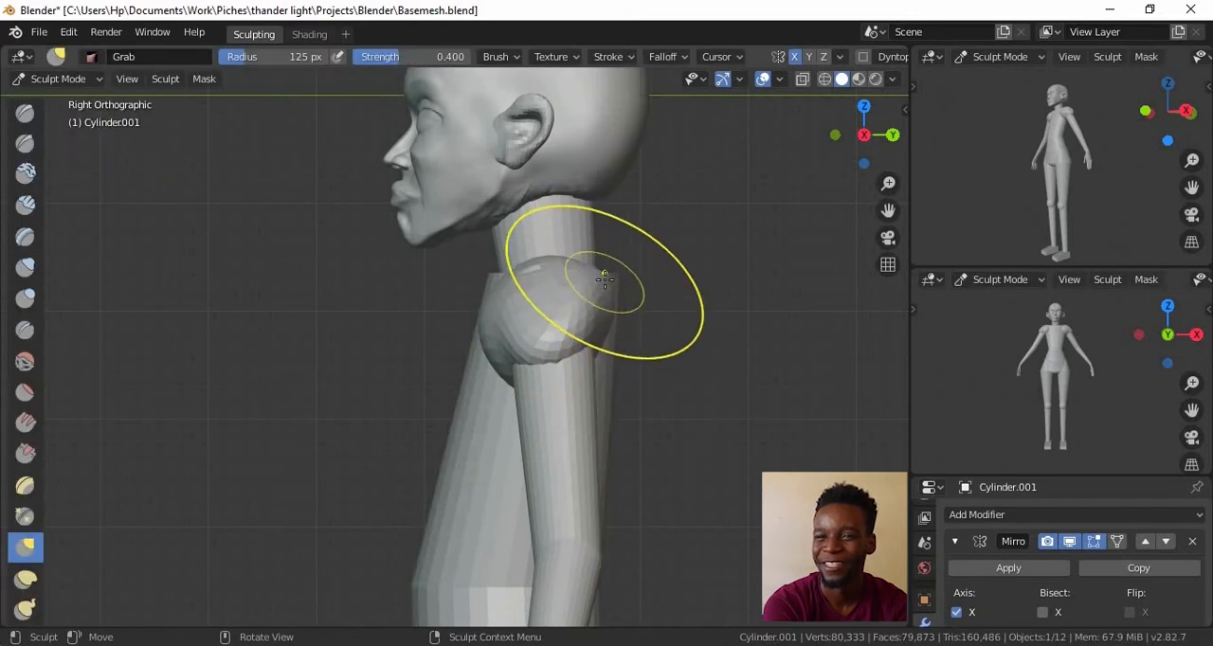
pyautogui.moveTo(604, 280); pyautogui.dragTo(514, 244)
pyautogui.keyDown('alt'); pyautogui.moveTo(563, 278); pyautogui.dragTo(644, 436); pyautogui.keyUp('alt')
pyautogui.keyDown('alt'); pyautogui.moveTo(587, 417); pyautogui.dragTo(701, 336); pyautogui.keyUp('alt')
# Pull the mirrored shoulder spheres into shape against the torso with the Grab brush in the front view
pyautogui.press('KP_1')
pyautogui.scroll(3, 618, 269)
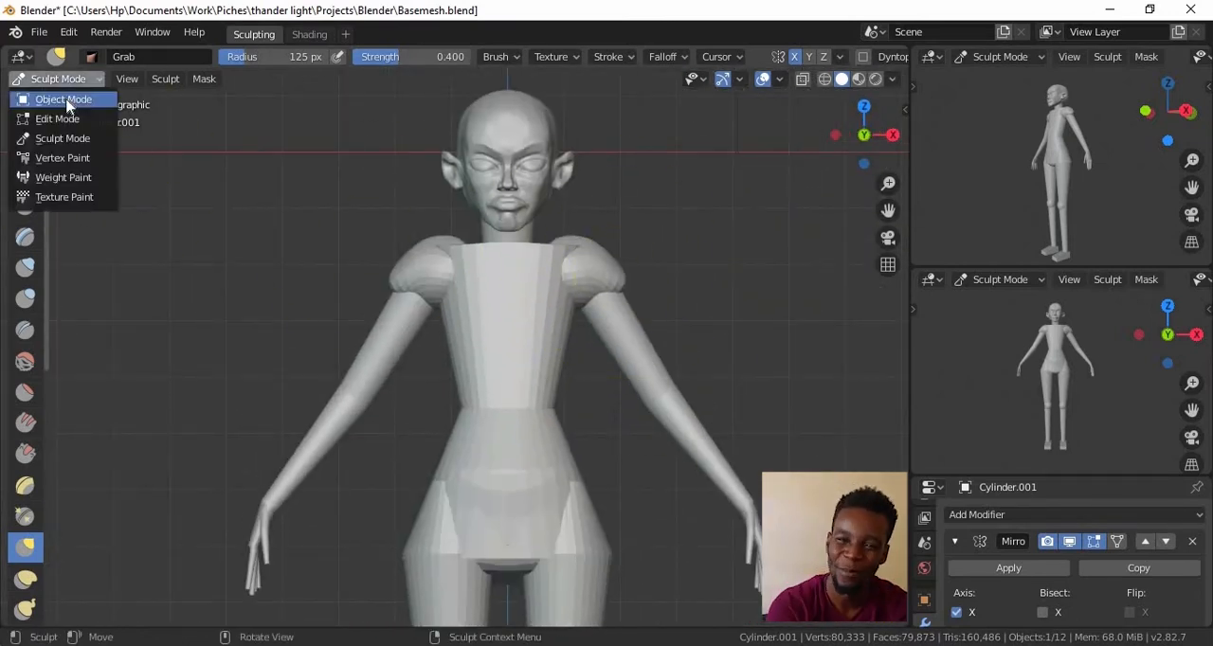
pyautogui.click(69, 102)
pyautogui.click(75, 140)
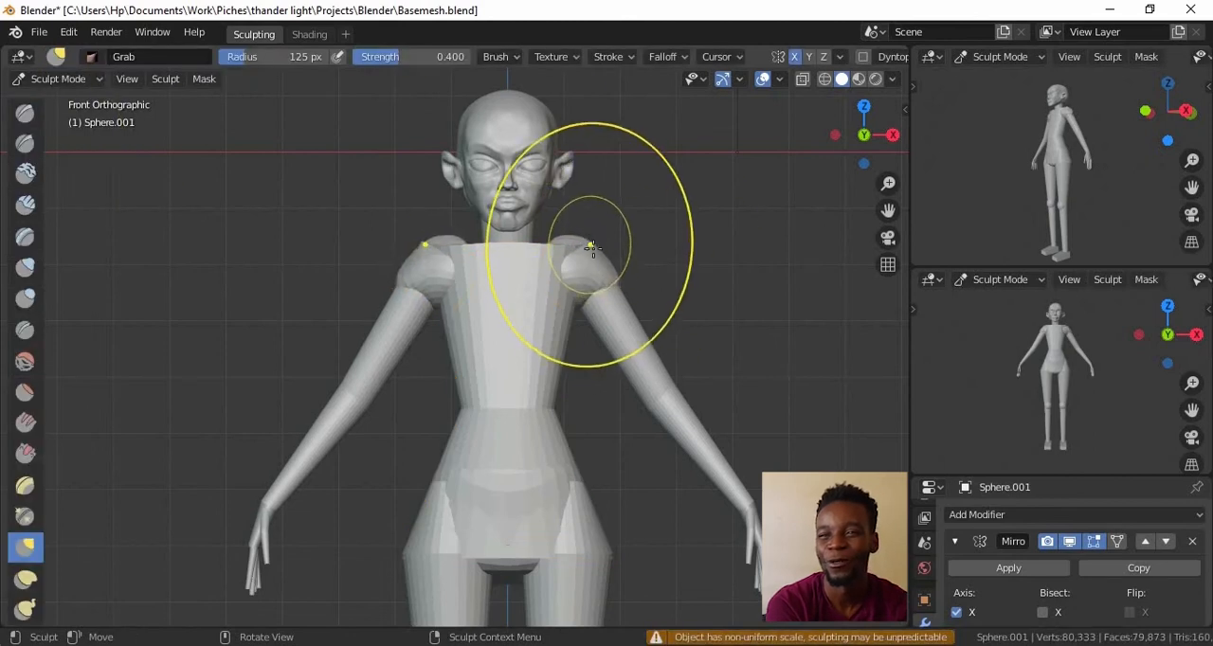
pyautogui.scroll(-3, 616, 237)
pyautogui.scroll(2, 547, 169)
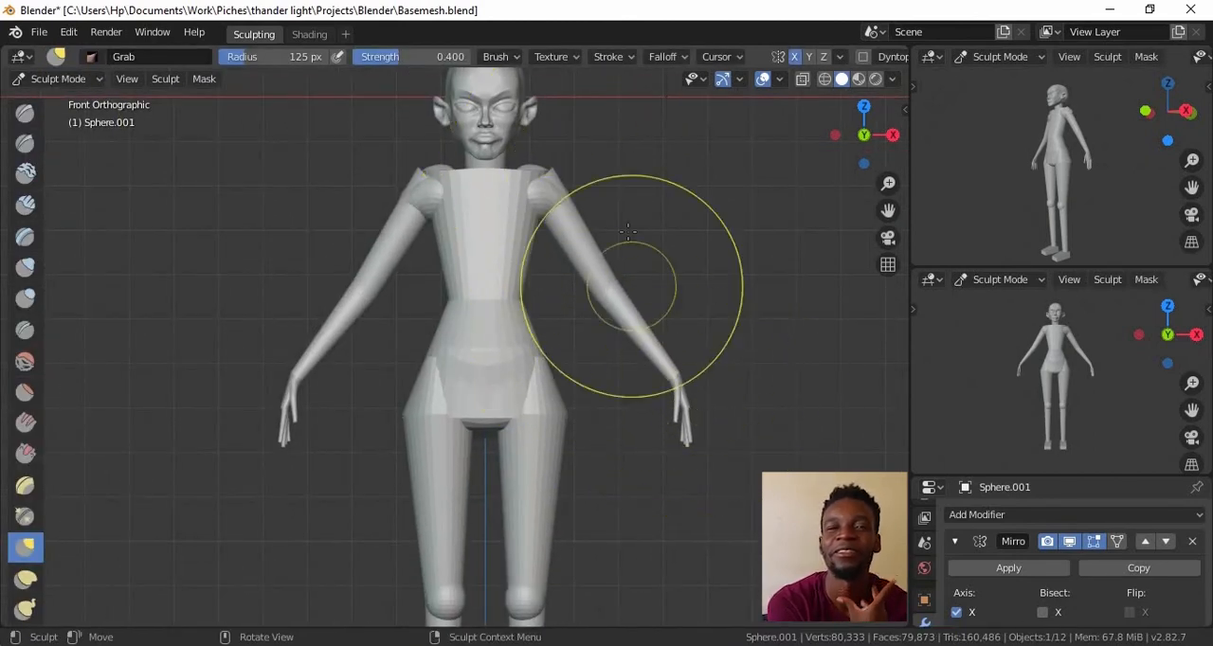
pyautogui.scroll(-1, 630, 249)
pyautogui.keyDown('shift'); pyautogui.moveTo(625, 190); pyautogui.dragTo(651, 268, button='middle'); pyautogui.keyUp('shift')
pyautogui.scroll(3, 631, 232)
pyautogui.moveTo(621, 226); pyautogui.dragTo(622, 224)
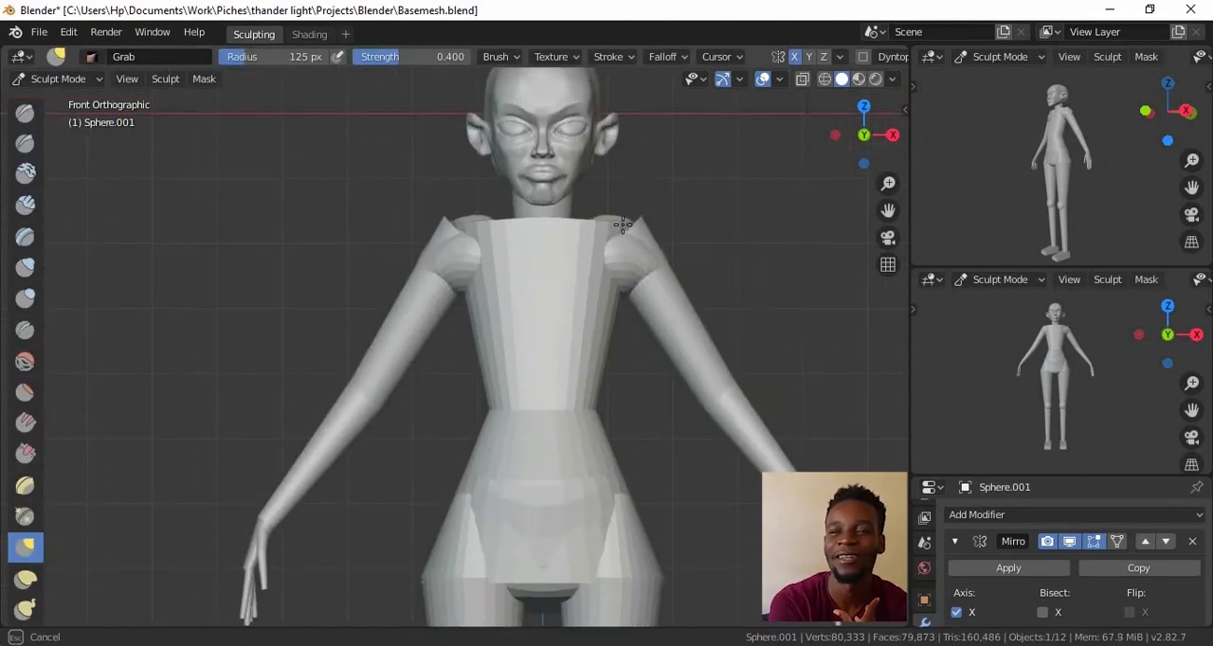
# Select the body parts below the head and lower them slightly along the Z axis to lengthen the neck
pyautogui.click(81, 79)
pyautogui.click(76, 102)
pyautogui.scroll(-5, 507, 180)
pyautogui.keyDown('shift'); pyautogui.click(507, 213); pyautogui.keyUp('shift')
pyautogui.keyDown('shift'); pyautogui.click(557, 232); pyautogui.keyUp('shift')
pyautogui.keyDown('shift'); pyautogui.click(529, 379); pyautogui.keyUp('shift')
pyautogui.keyDown('shift'); pyautogui.click(524, 541); pyautogui.keyUp('shift')
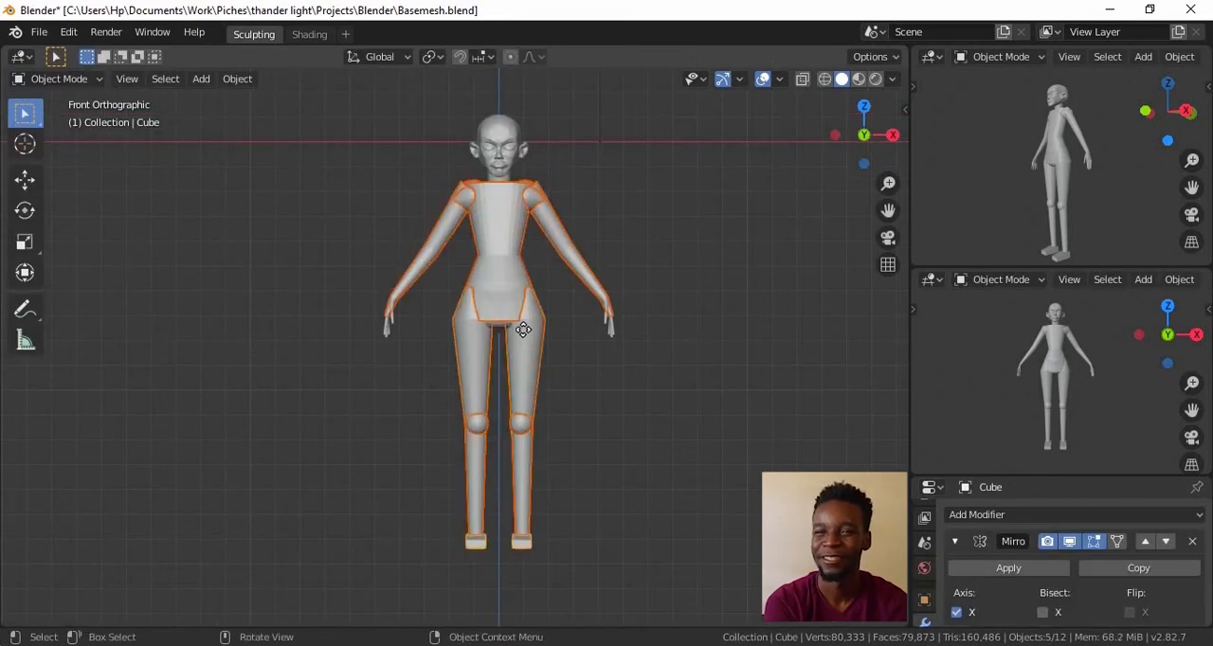
pyautogui.press('g')
pyautogui.press('z')
pyautogui.click(519, 333)
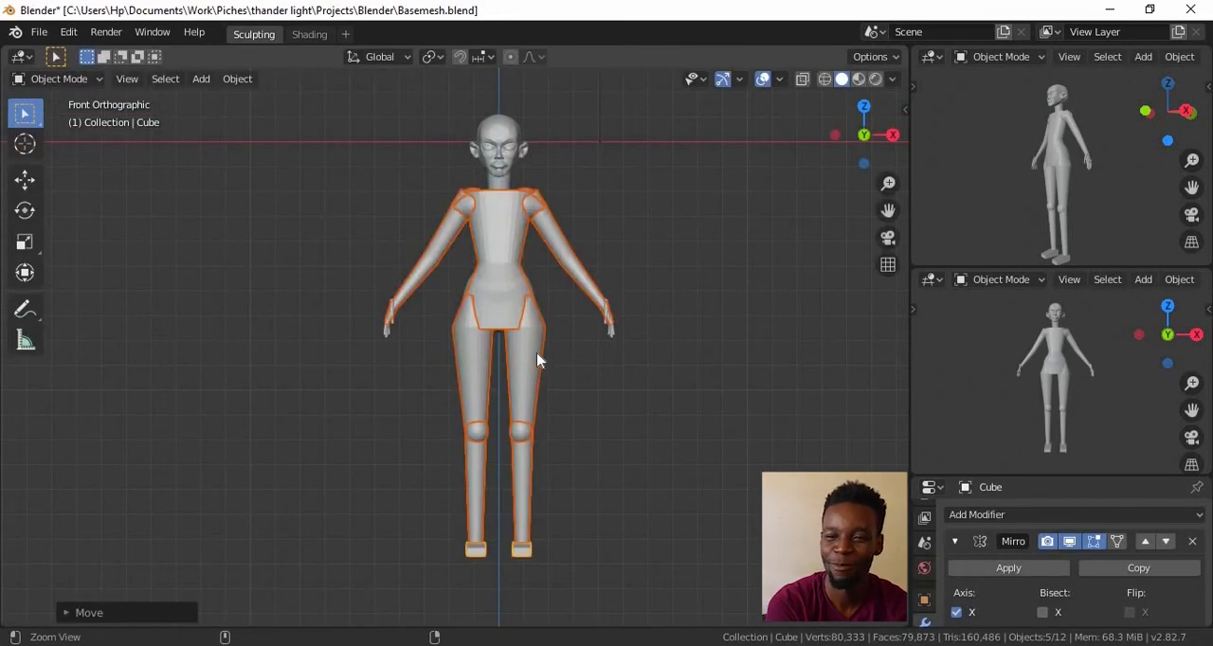
# Move the fingers down along the Z axis so they meet the lowered palms
pyautogui.keyDown('shift'); pyautogui.moveTo(537, 372); pyautogui.dragTo(504, 518, button='middle'); pyautogui.keyUp('shift')
pyautogui.scroll(7, 467, 484)
pyautogui.keyDown('shift'); pyautogui.moveTo(465, 482); pyautogui.dragTo(400, 605, button='middle'); pyautogui.keyUp('shift')
pyautogui.press('g')
pyautogui.press('z')
pyautogui.click(474, 446)
# Examine the whole figure's proportions from several angles, including in a maximized viewport
pyautogui.scroll(-5, 501, 481)
pyautogui.scroll(-3, 504, 485)
pyautogui.click(568, 464)
pyautogui.keyDown('alt'); pyautogui.moveTo(569, 465); pyautogui.dragTo(748, 427); pyautogui.keyUp('alt')
pyautogui.keyDown('alt'); pyautogui.keyDown('shift'); pyautogui.moveTo(749, 427); pyautogui.dragTo(749, 308); pyautogui.keyUp('shift'); pyautogui.keyUp('alt')
pyautogui.hotkey('ctrl', 'space')
pyautogui.scroll(-3, 767, 358)
pyautogui.keyDown('alt'); pyautogui.moveTo(767, 357); pyautogui.dragTo(674, 267); pyautogui.keyUp('alt')
pyautogui.hotkey('ctrl', 'space')
pyautogui.keyDown('alt'); pyautogui.moveTo(535, 484); pyautogui.dragTo(685, 389); pyautogui.keyUp('alt')
pyautogui.scroll(3, 668, 389)
pyautogui.scroll(-1, 665, 407)
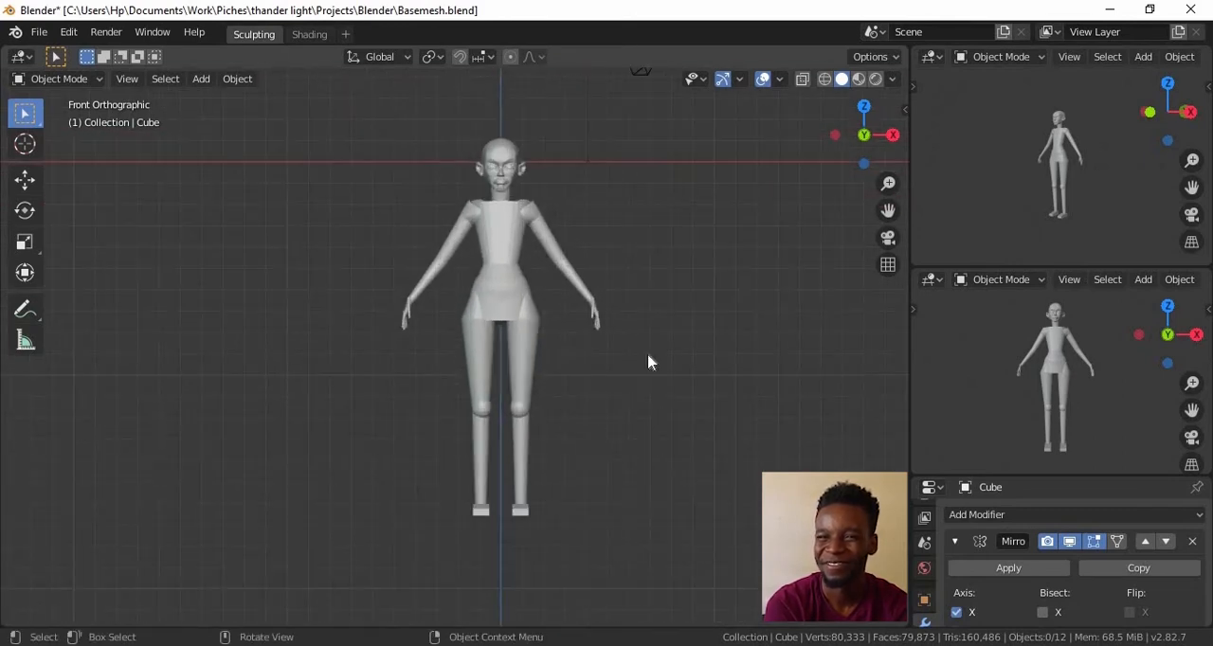
pyautogui.click(503, 313)
pyautogui.scroll(3, 467, 233)
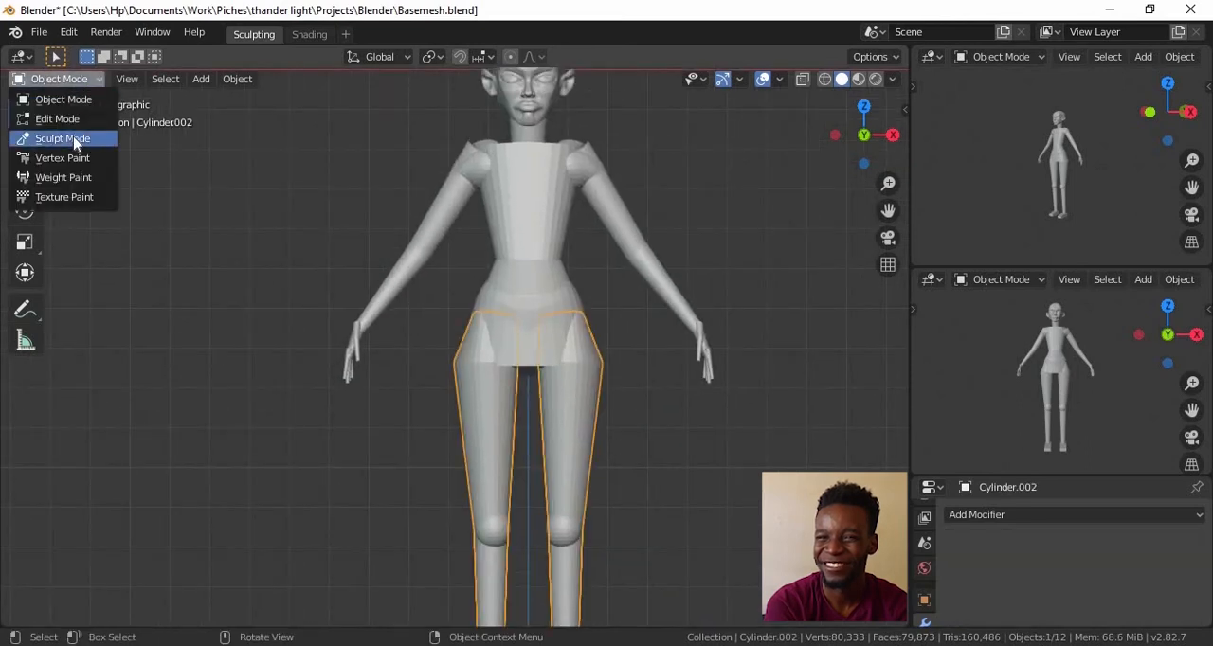
pyautogui.click(76, 141)
pyautogui.scroll(-6, 599, 362)
pyautogui.scroll(3, 649, 391)
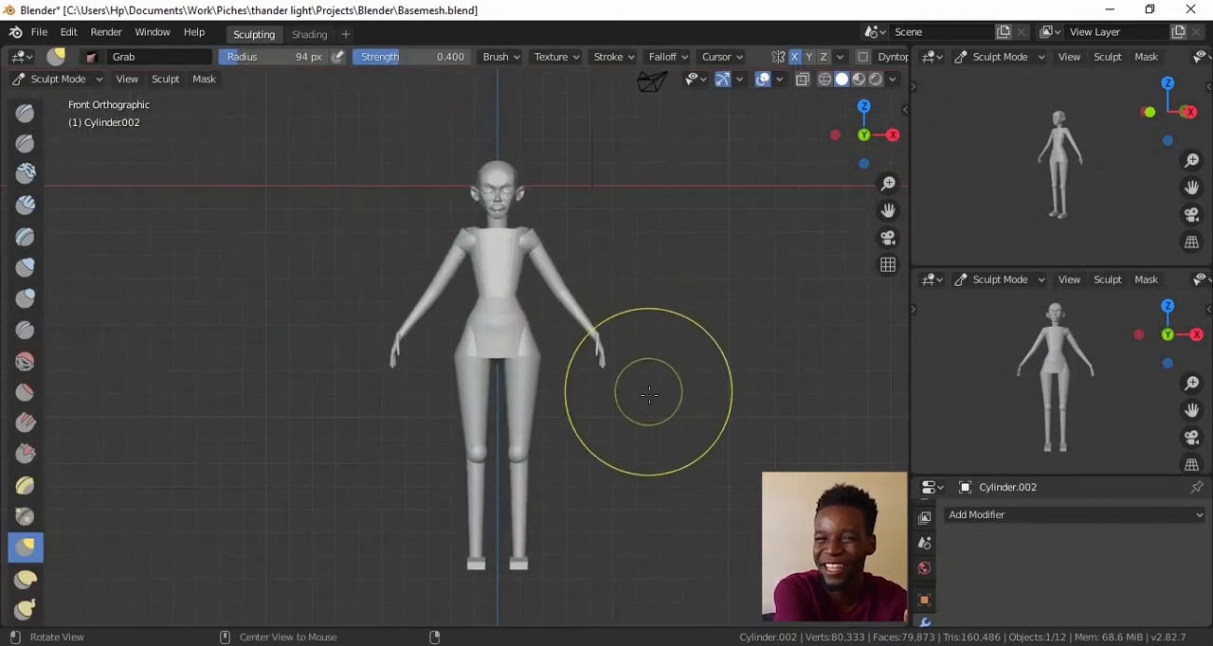
pyautogui.scroll(3, 512, 317)
pyautogui.moveTo(512, 317); pyautogui.dragTo(327, 469, button='middle')
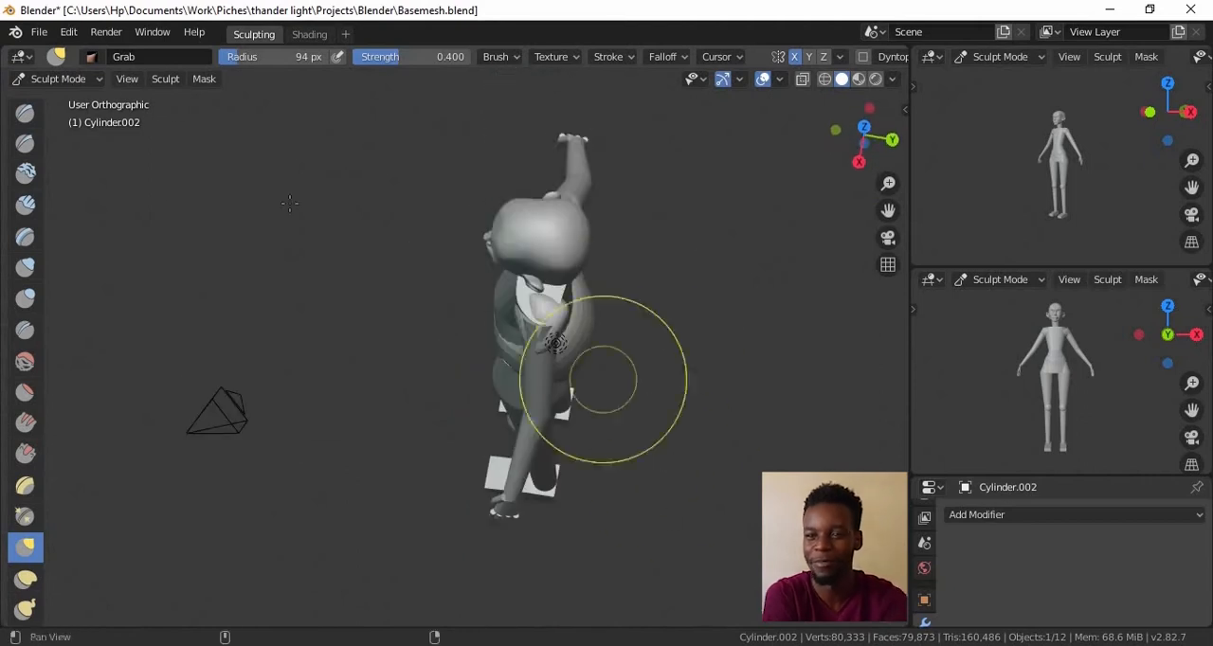
# Select the mirrored shoulder spheres and pull their tops into a rounder shape with the Grab brush
pyautogui.click(76, 82)
pyautogui.click(76, 100)
pyautogui.click(559, 320)
pyautogui.click(59, 79)
pyautogui.click(59, 138)
pyautogui.scroll(4, 593, 270)
pyautogui.moveTo(594, 266)
pyautogui.mouseDown(button='middle')
pyautogui.moveTo(590, 297)
pyautogui.moveTo(579, 278)
pyautogui.moveTo(639, 417)
pyautogui.moveTo(567, 312)
pyautogui.moveTo(594, 317)
pyautogui.mouseUp(button='middle')
pyautogui.scroll(-6, 579, 279)
pyautogui.scroll(3, 606, 331)
# Examine the shoulders and the whole figure's proportions from several angles and in the front view
pyautogui.moveTo(654, 388)
pyautogui.mouseDown(button='middle')
pyautogui.moveTo(709, 418)
pyautogui.moveTo(672, 404)
pyautogui.moveTo(686, 531)
pyautogui.mouseUp(button='middle')
pyautogui.keyDown('shift'); pyautogui.moveTo(686, 531); pyautogui.dragTo(663, 379, button='middle'); pyautogui.keyUp('shift')
pyautogui.moveTo(616, 381); pyautogui.dragTo(736, 393, button='middle')
pyautogui.moveTo(664, 389); pyautogui.dragTo(745, 397, button='middle')
pyautogui.moveTo(624, 380)
pyautogui.mouseDown(button='middle')
pyautogui.moveTo(677, 350)
pyautogui.moveTo(586, 397)
pyautogui.mouseUp(button='middle')
pyautogui.scroll(5, 677, 356)
pyautogui.press('KP_1')
pyautogui.scroll(-7, 620, 383)
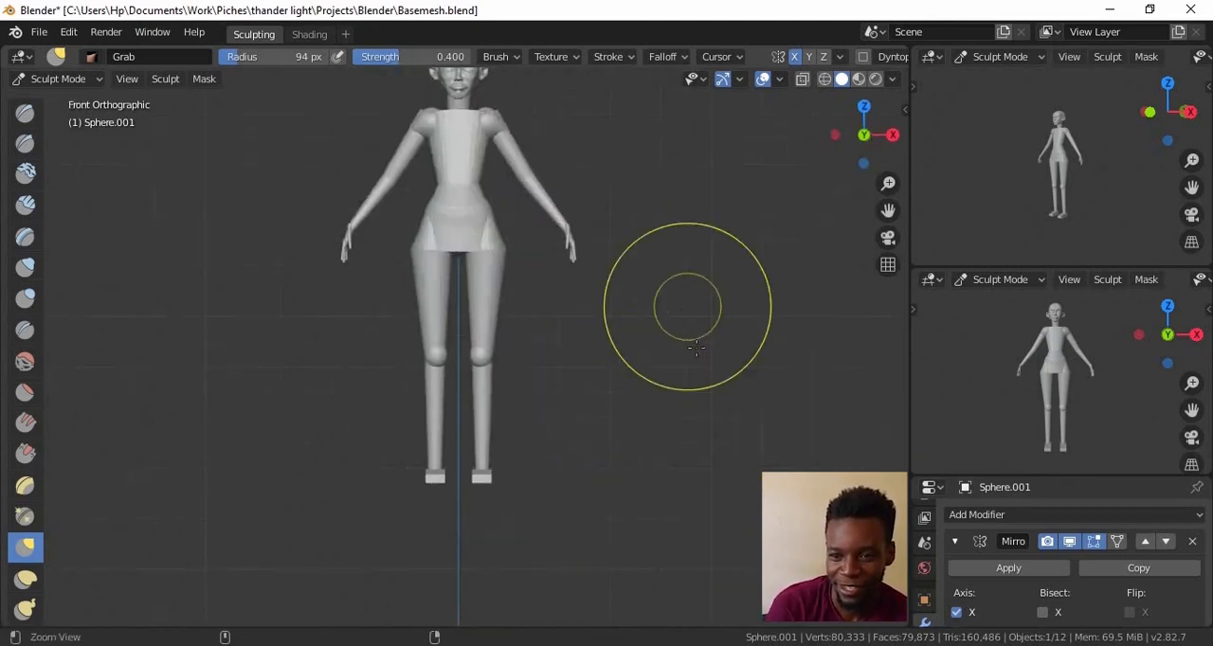
pyautogui.keyDown('shift'); pyautogui.moveTo(686, 352); pyautogui.dragTo(684, 410, button='middle'); pyautogui.keyUp('shift')
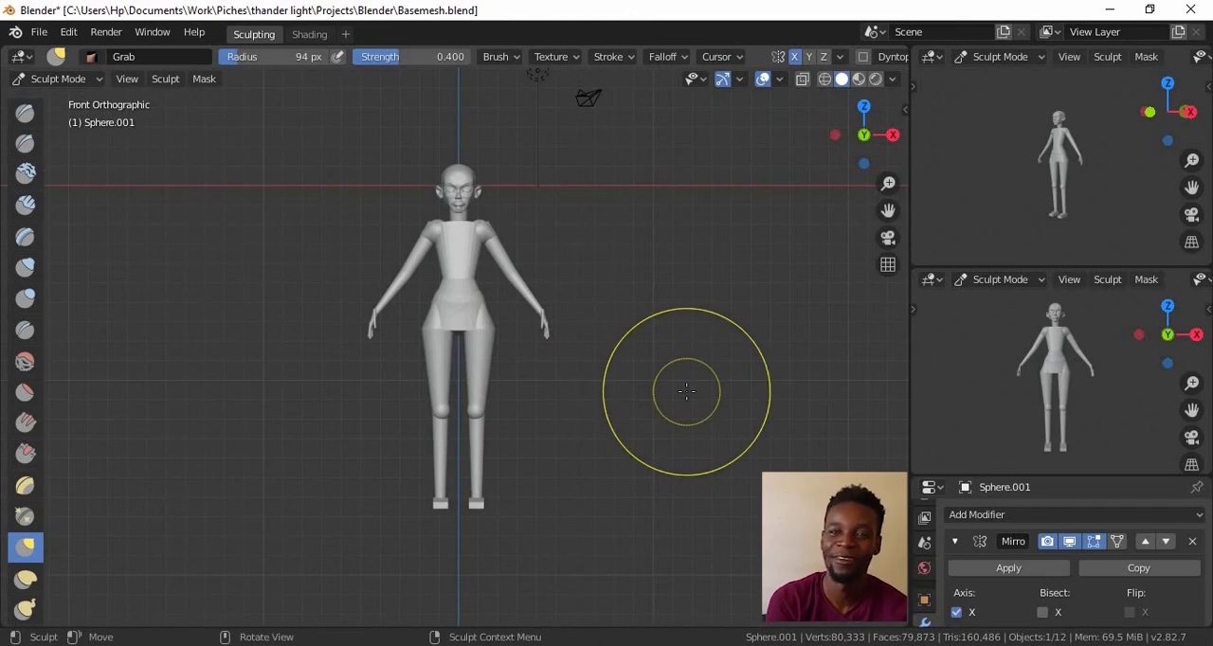
# Select the legs mesh and add a loop cut around one lower leg, below the knee
pyautogui.scroll(6, 686, 390)
pyautogui.click(57, 79)
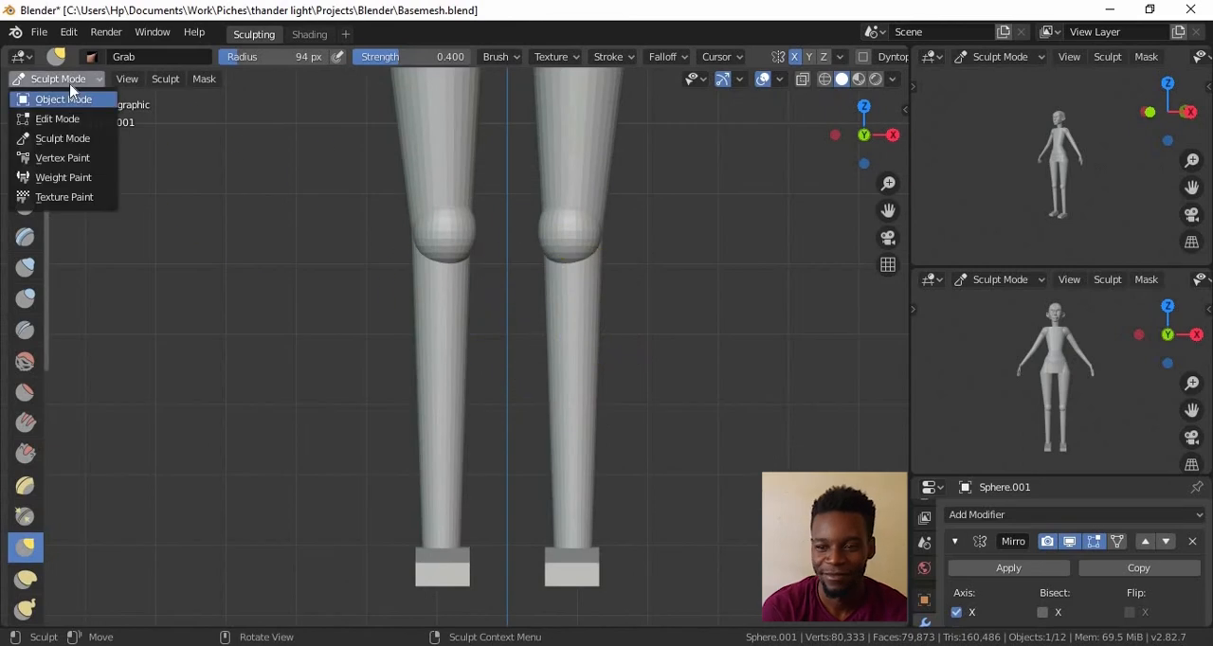
pyautogui.click(63, 99)
pyautogui.click(597, 352)
pyautogui.press('Tab')
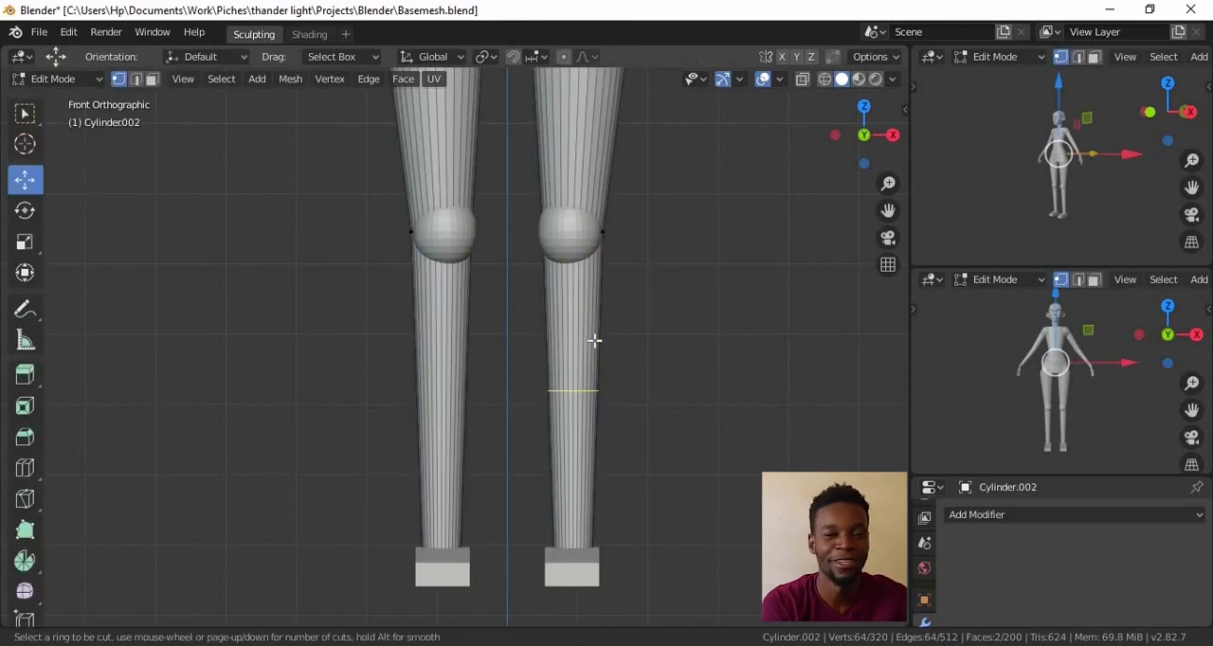
# Bulge the outer calf of the newly cut leg with the Grab brush at a 54 px radius
pyautogui.click(62, 79)
pyautogui.click(63, 140)
pyautogui.scroll(-3, 604, 306)
pyautogui.scroll(3, 616, 320)
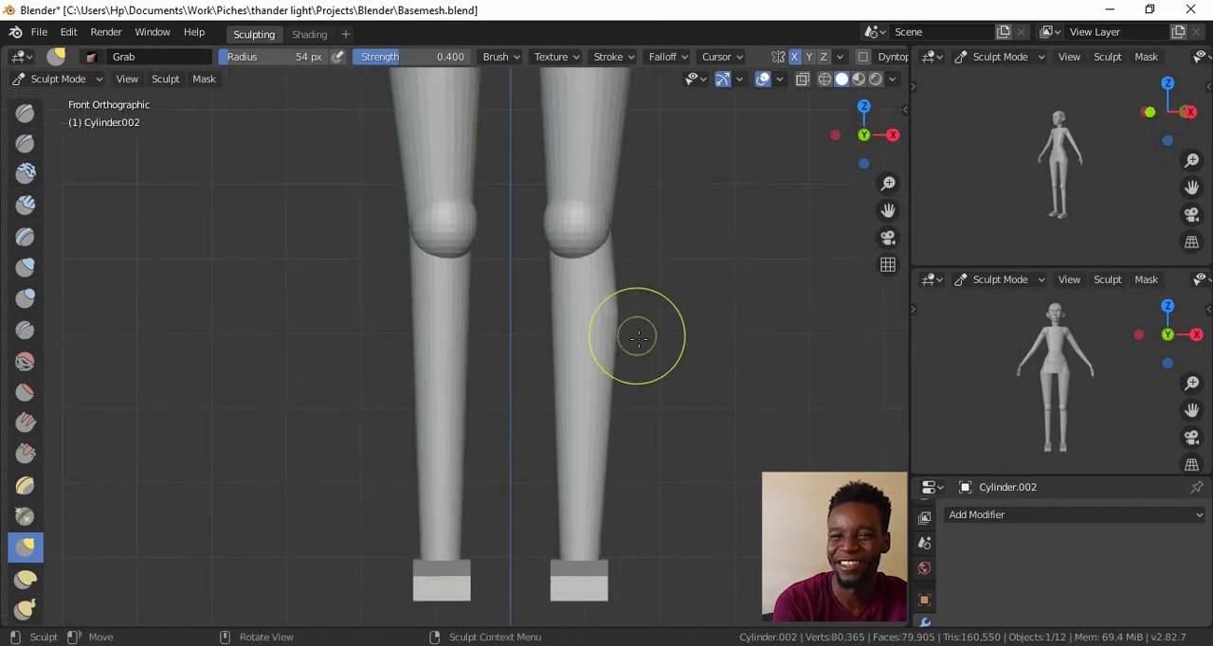
# Delete the vertices of the opposite, unsculpted leg in Edit Mode
pyautogui.press('Tab')
pyautogui.scroll(-2, 667, 213)
pyautogui.click(53, 79)
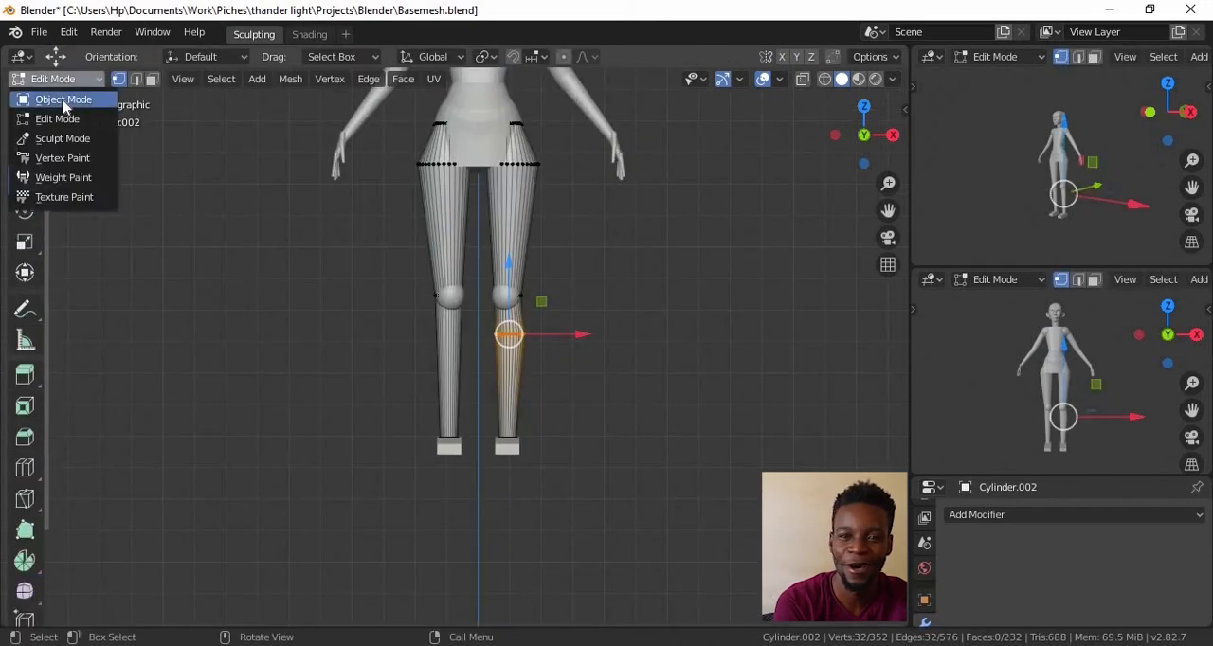
pyautogui.click(57, 102)
pyautogui.press('Tab')
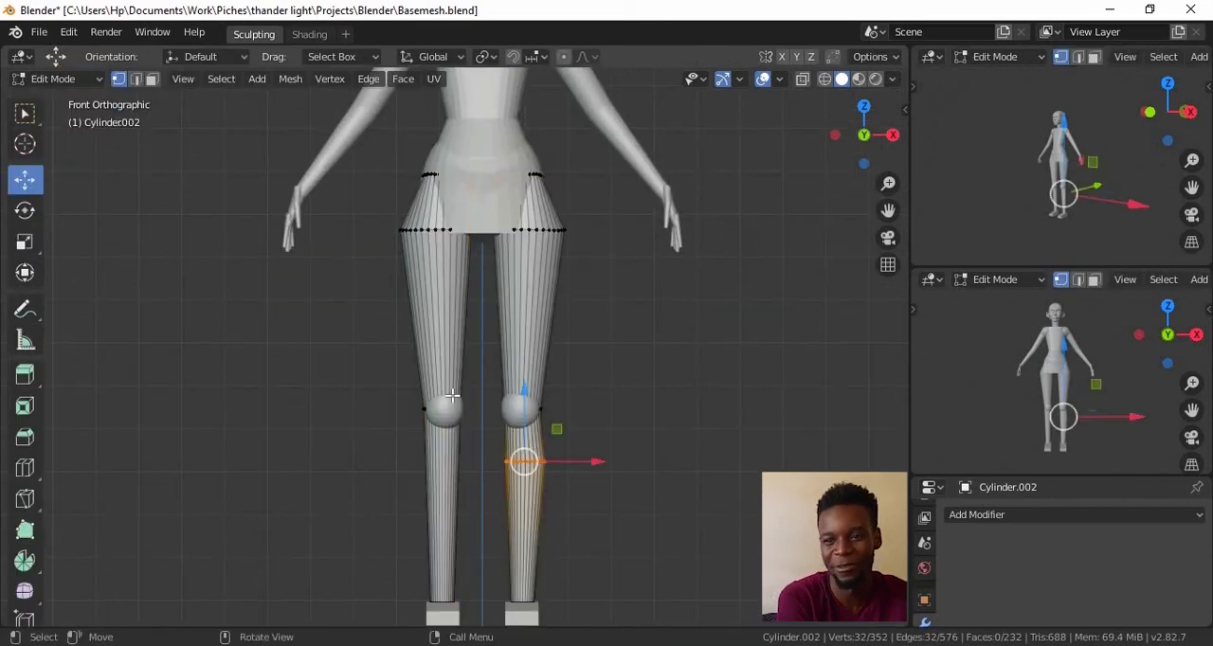
pyautogui.press('x')
pyautogui.click(412, 410)
# Add a Mirror modifier to the remaining leg to recreate its counterpart, and save the file
pyautogui.click(976, 515)
pyautogui.click(815, 319)
pyautogui.press('Tab')
pyautogui.click(529, 311)
pyautogui.keyDown('alt'); pyautogui.keyDown('shift'); pyautogui.moveTo(531, 312); pyautogui.dragTo(568, 403); pyautogui.keyUp('shift'); pyautogui.keyUp('alt')
pyautogui.keyDown('ctrl'); pyautogui.keyDown('alt'); pyautogui.moveTo(568, 403); pyautogui.dragTo(623, 411); pyautogui.keyUp('alt'); pyautogui.keyUp('ctrl')
pyautogui.hotkey('ctrl', 's')
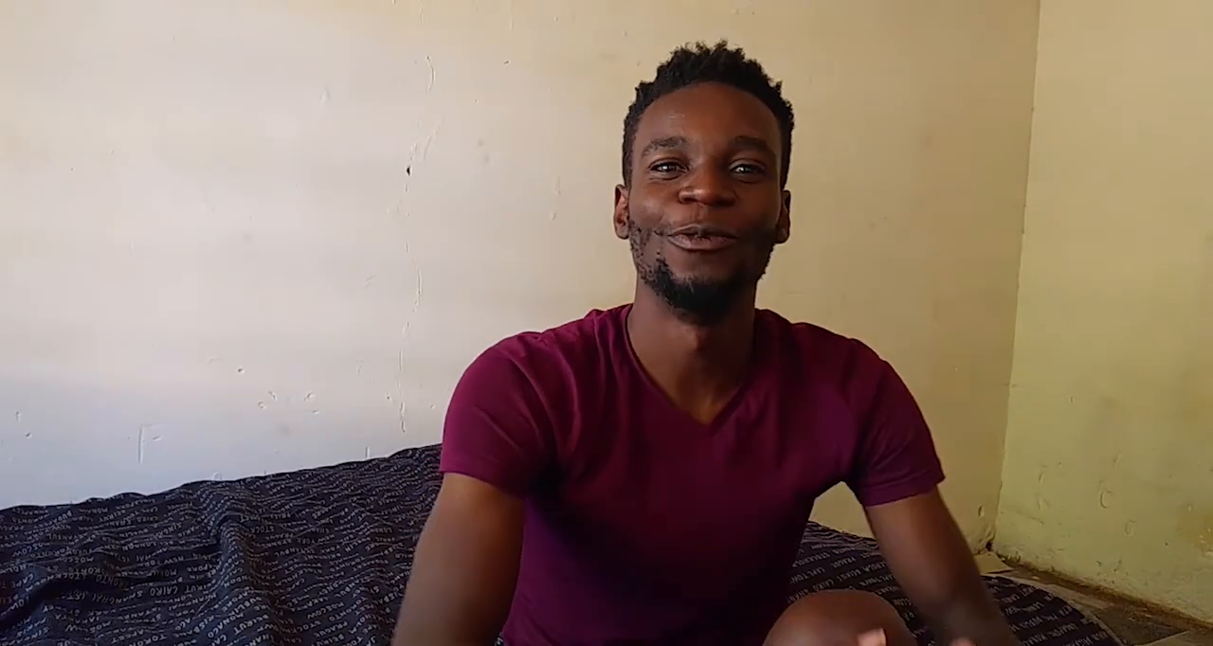